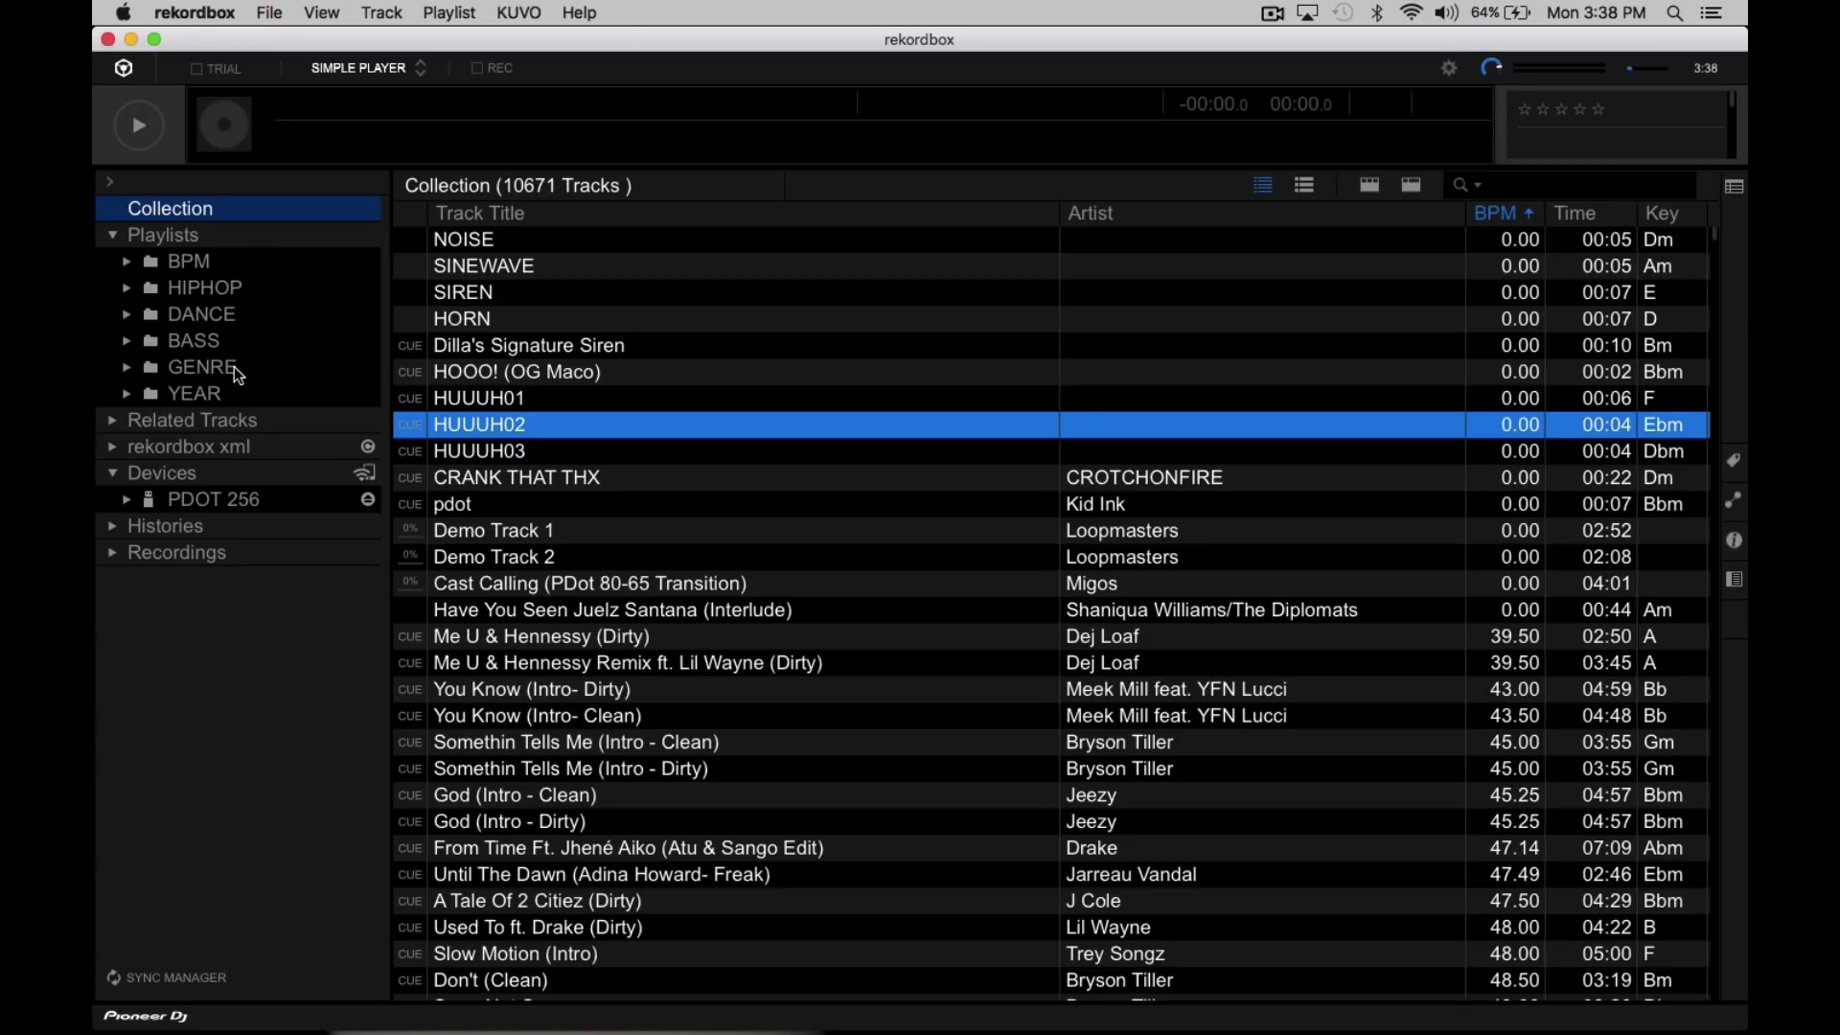
Create a new intelligent playlist under Playlists named 'Open Format Party Rockers'.
left_click(205, 234)
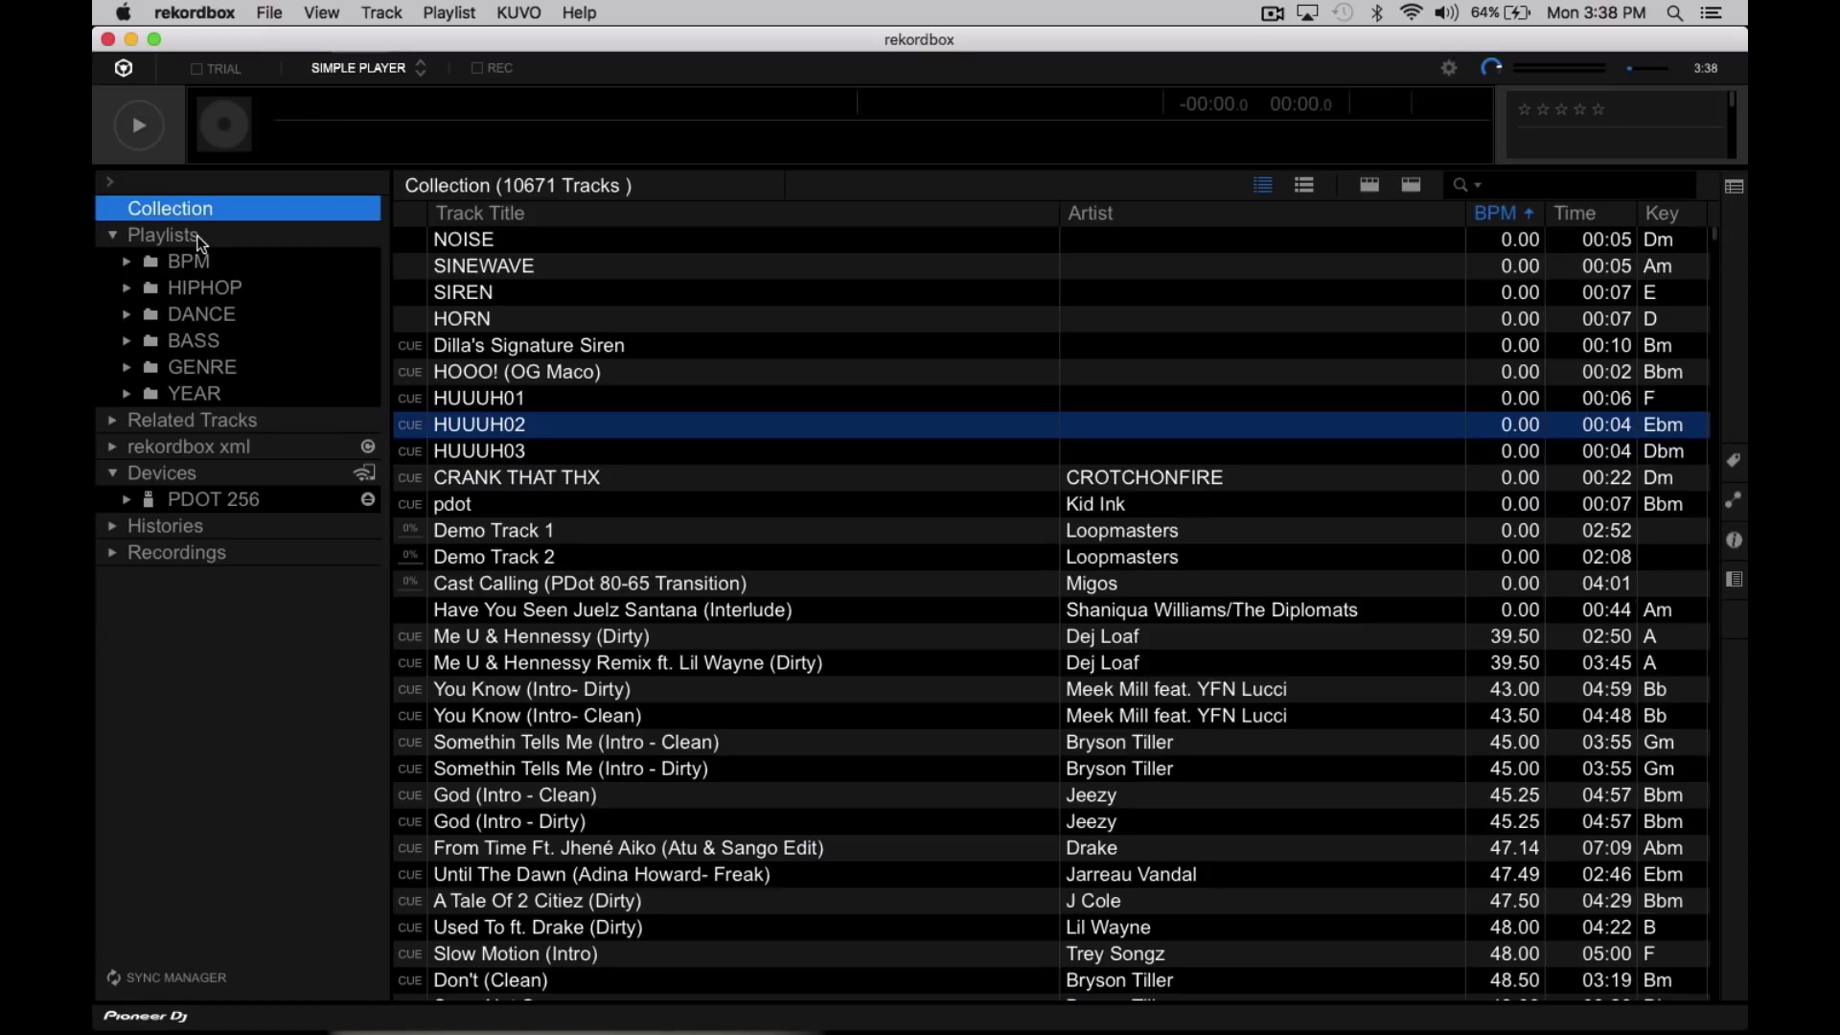
right_click(210, 238)
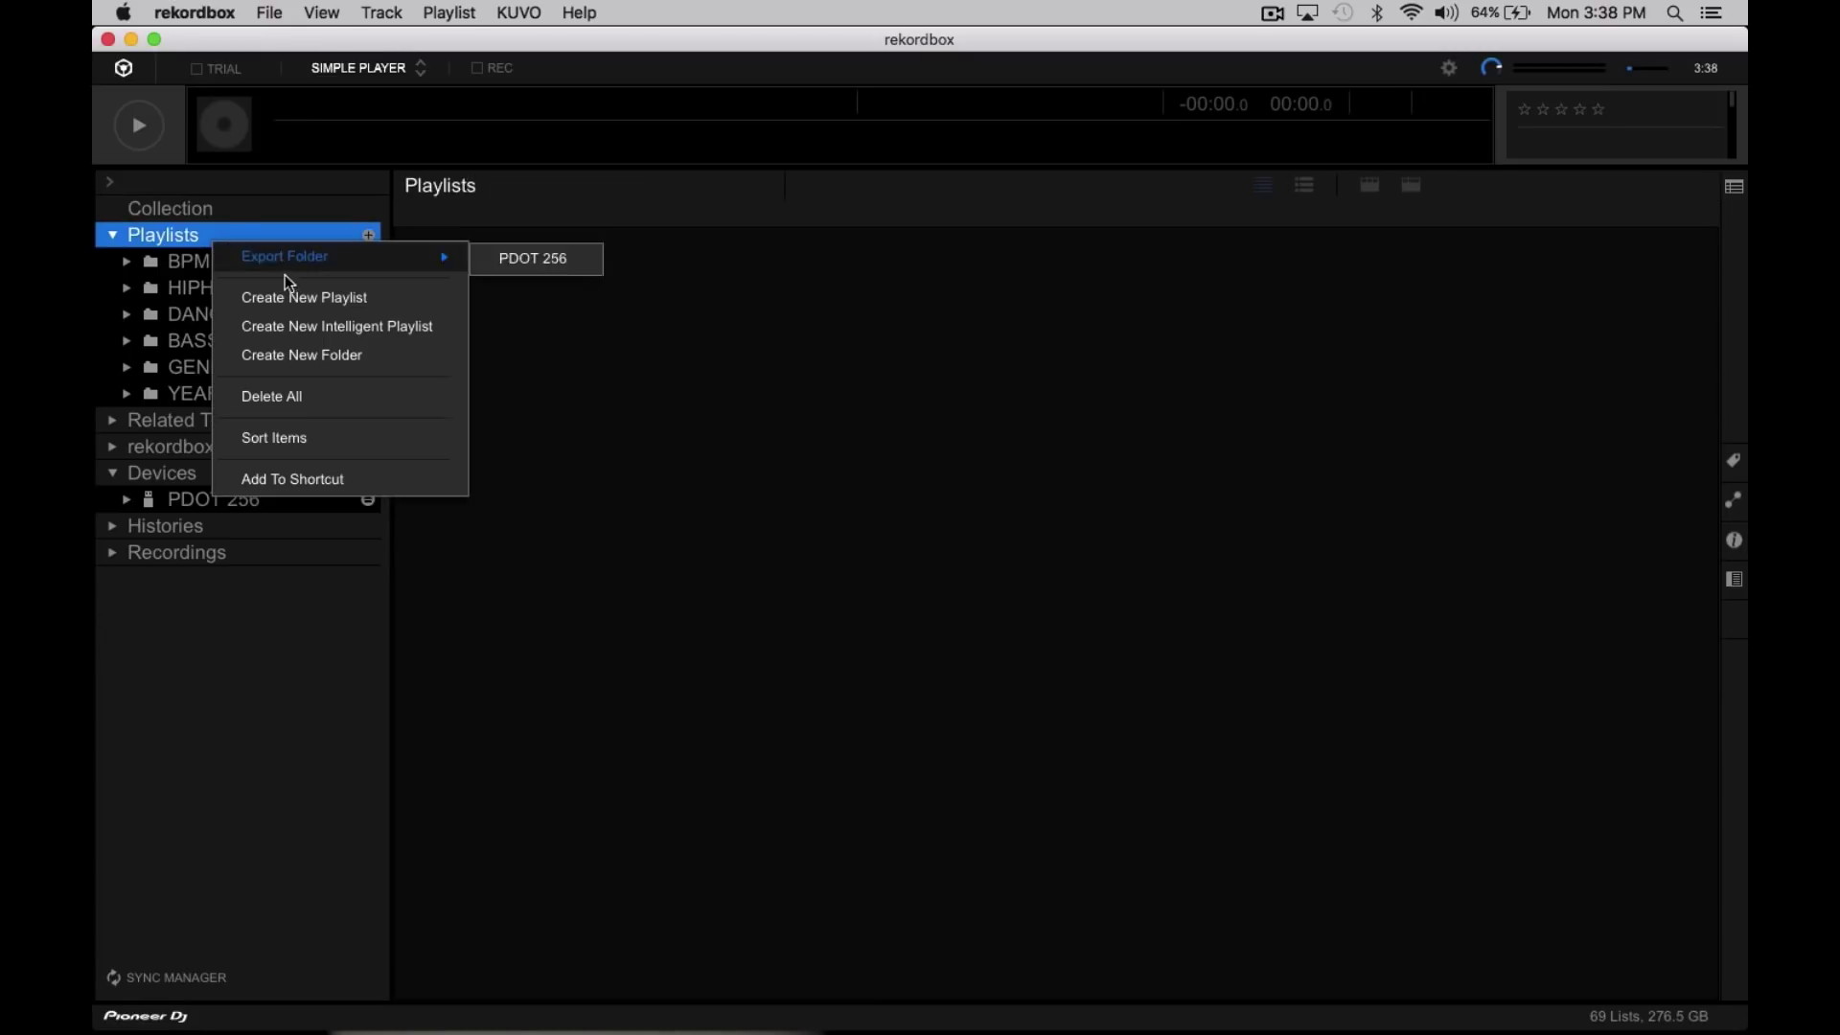
left_click(323, 337)
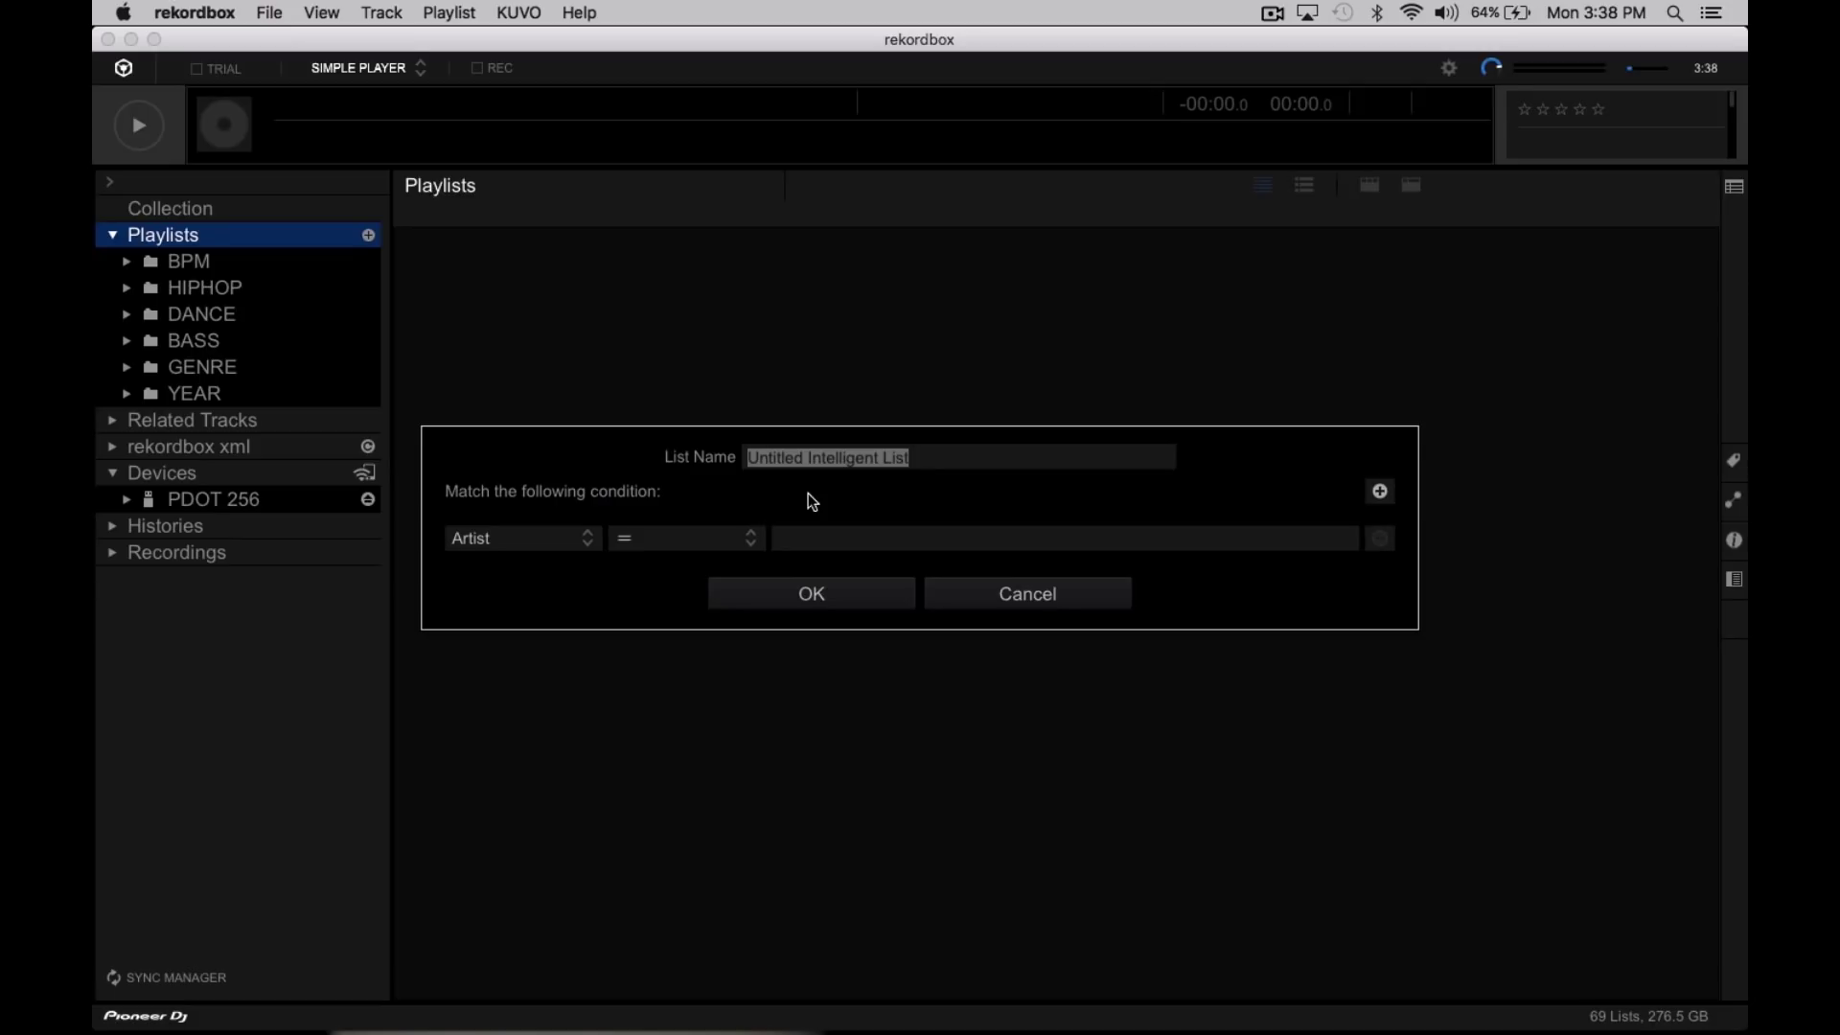
type("Open Forma")
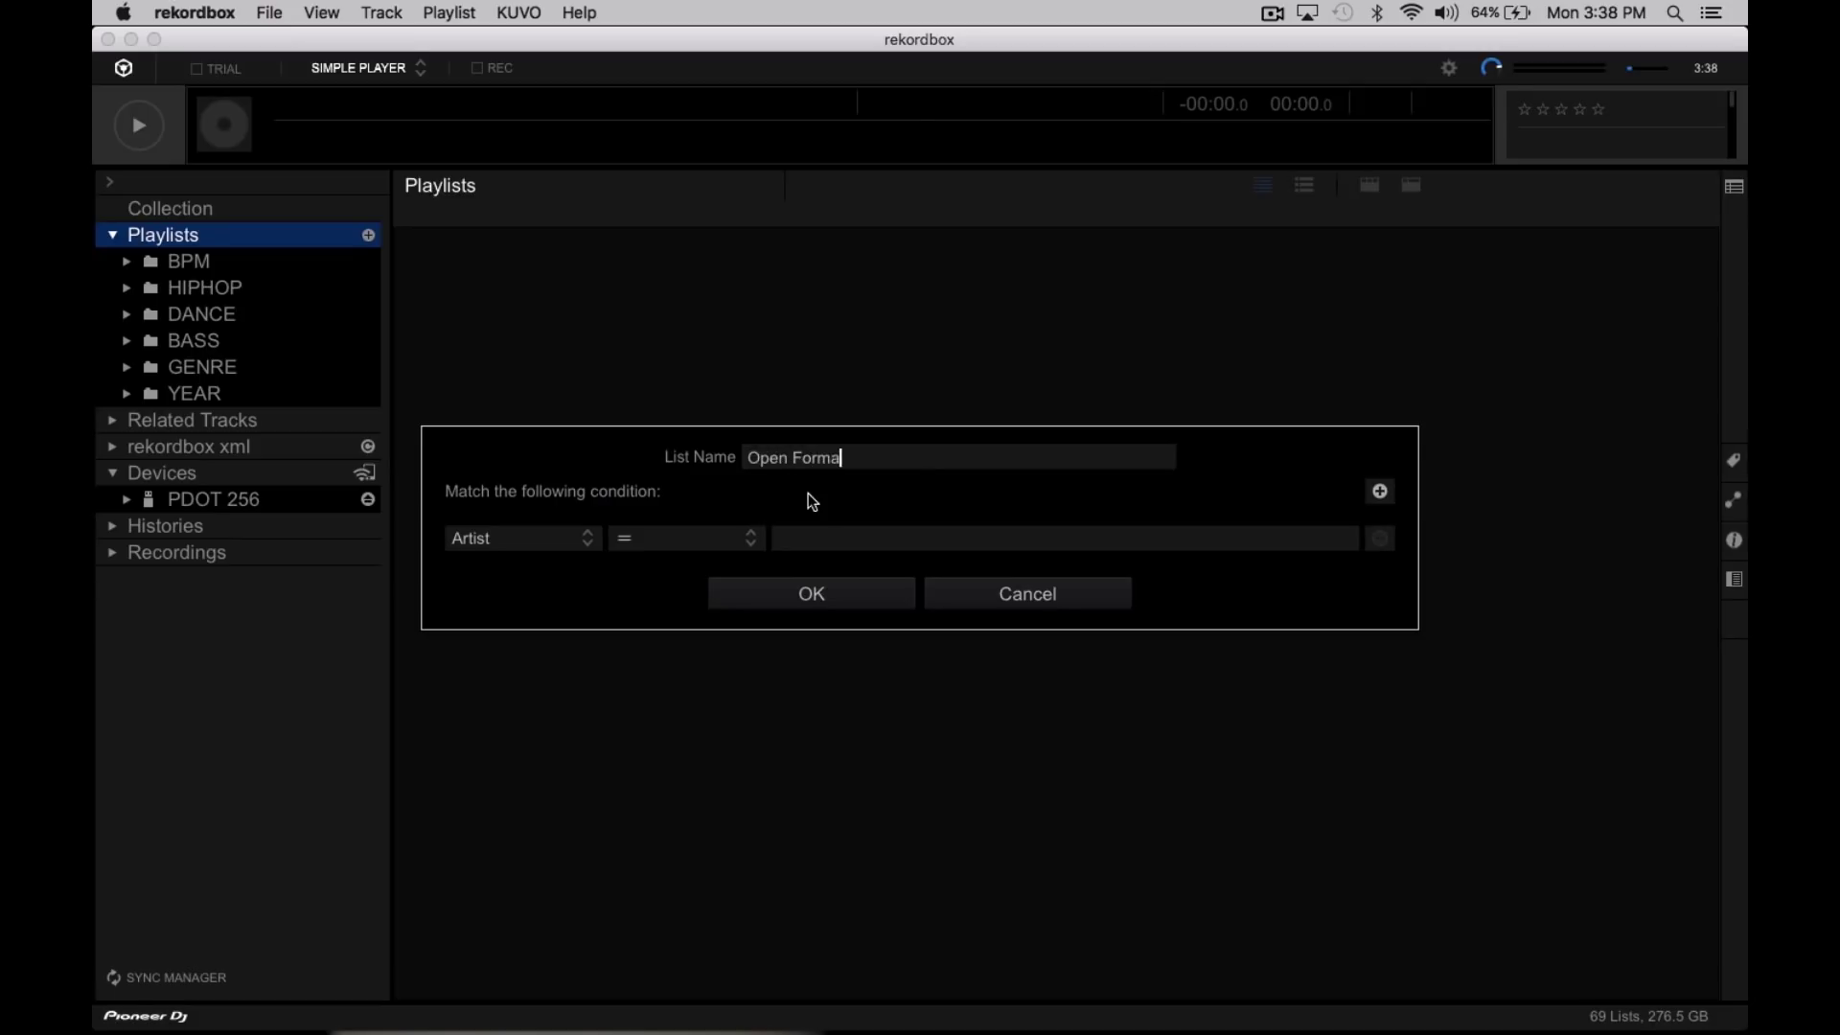
type("t Party Rockers")
Set the rule to Comments contains '[party]' and create the playlist, collecting 2360 tracks.
left_click(532, 543)
scroll(532, 575, "down", 2)
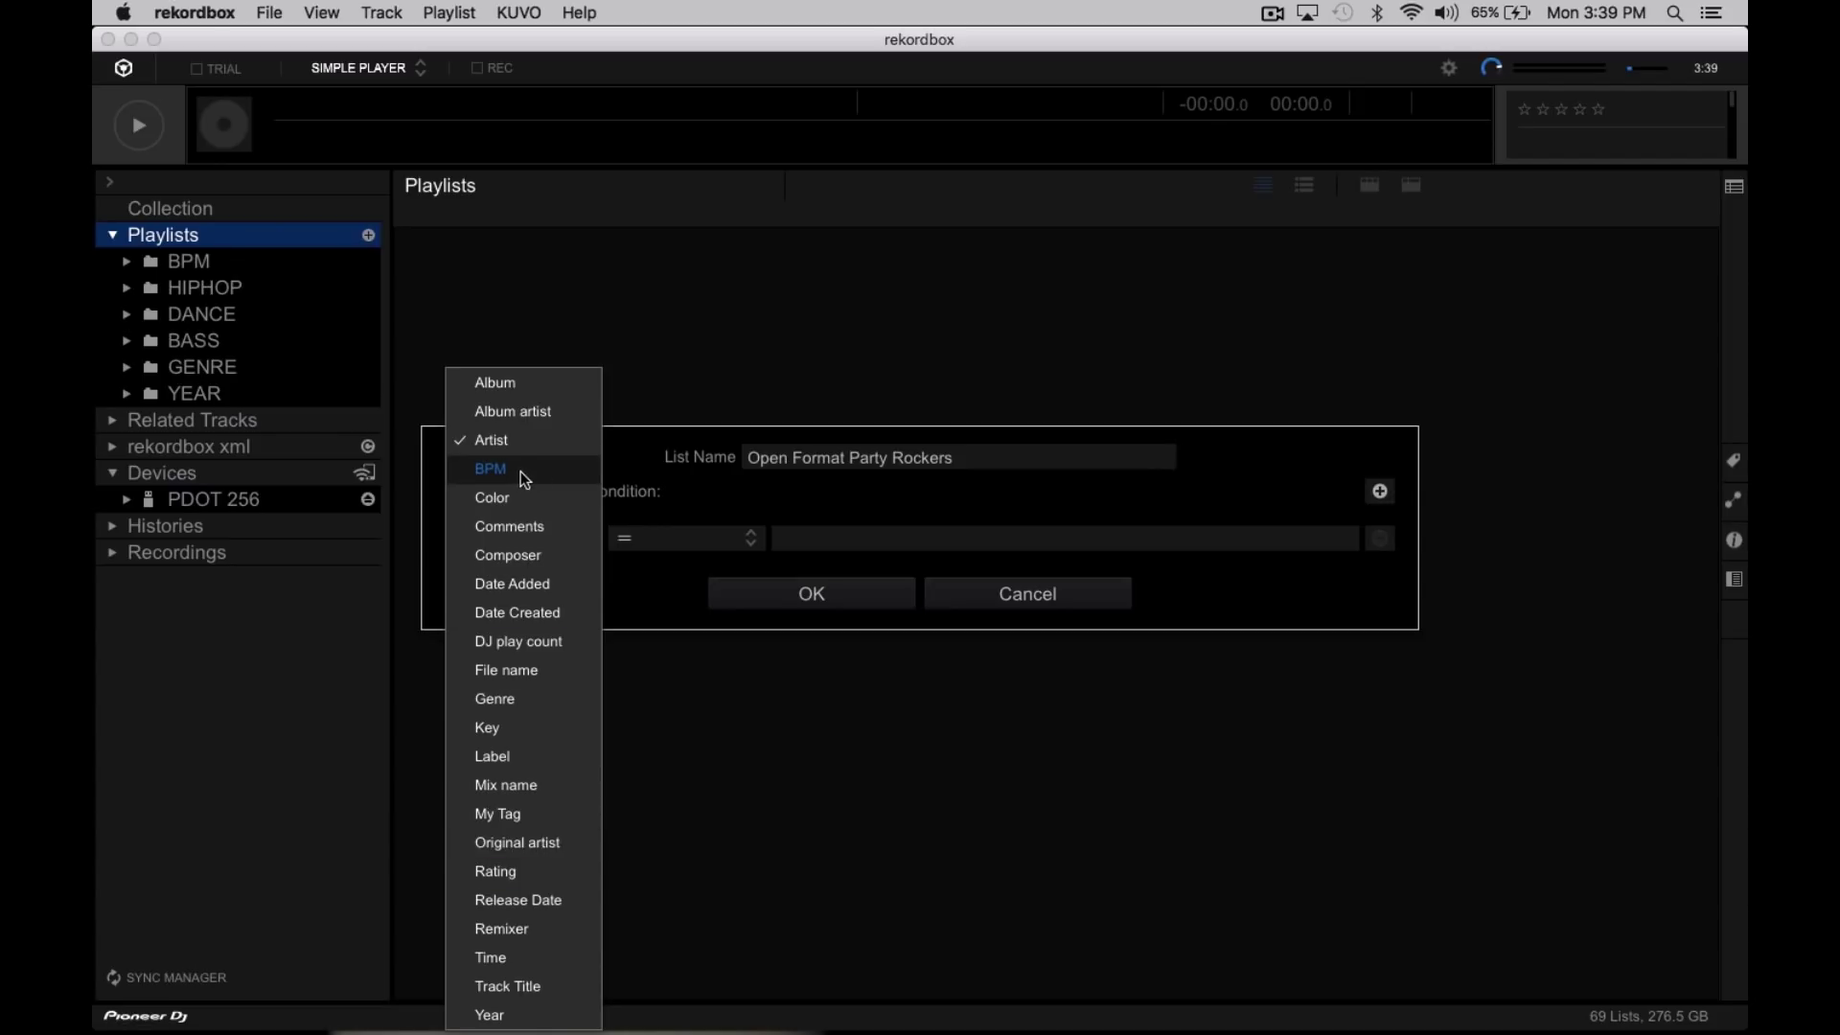
left_click(543, 528)
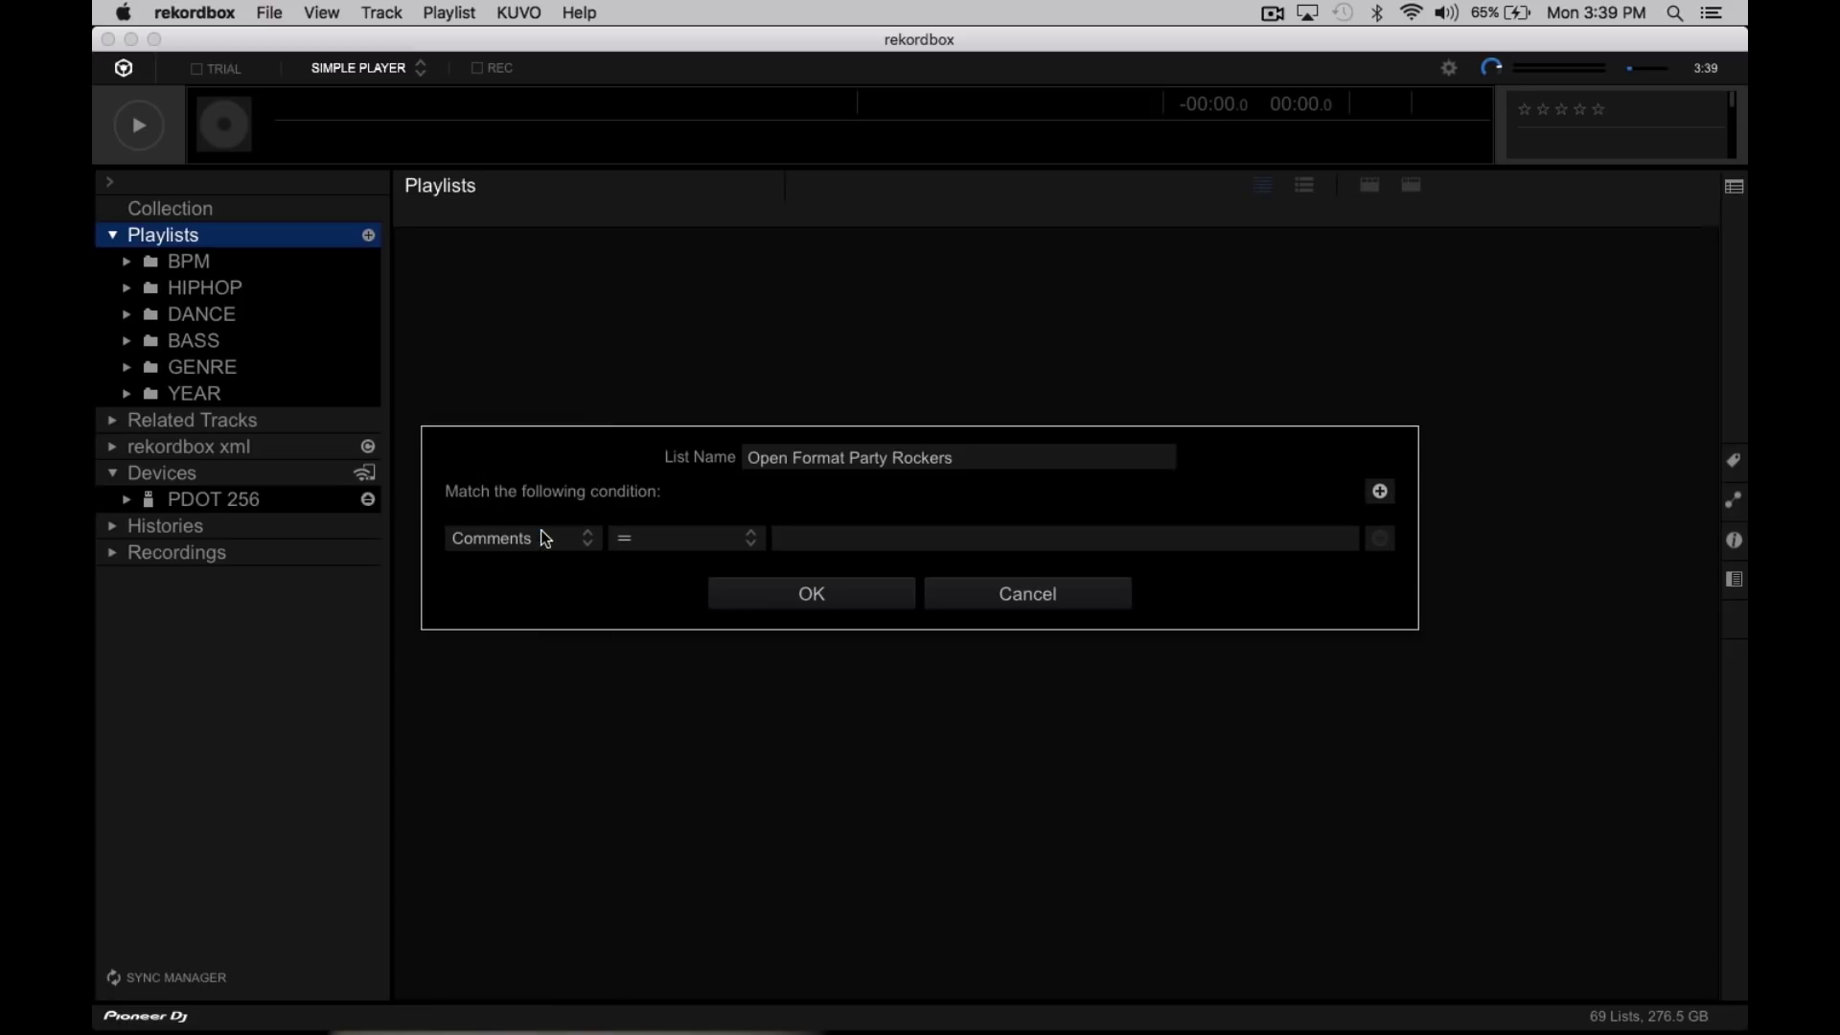
left_click(639, 551)
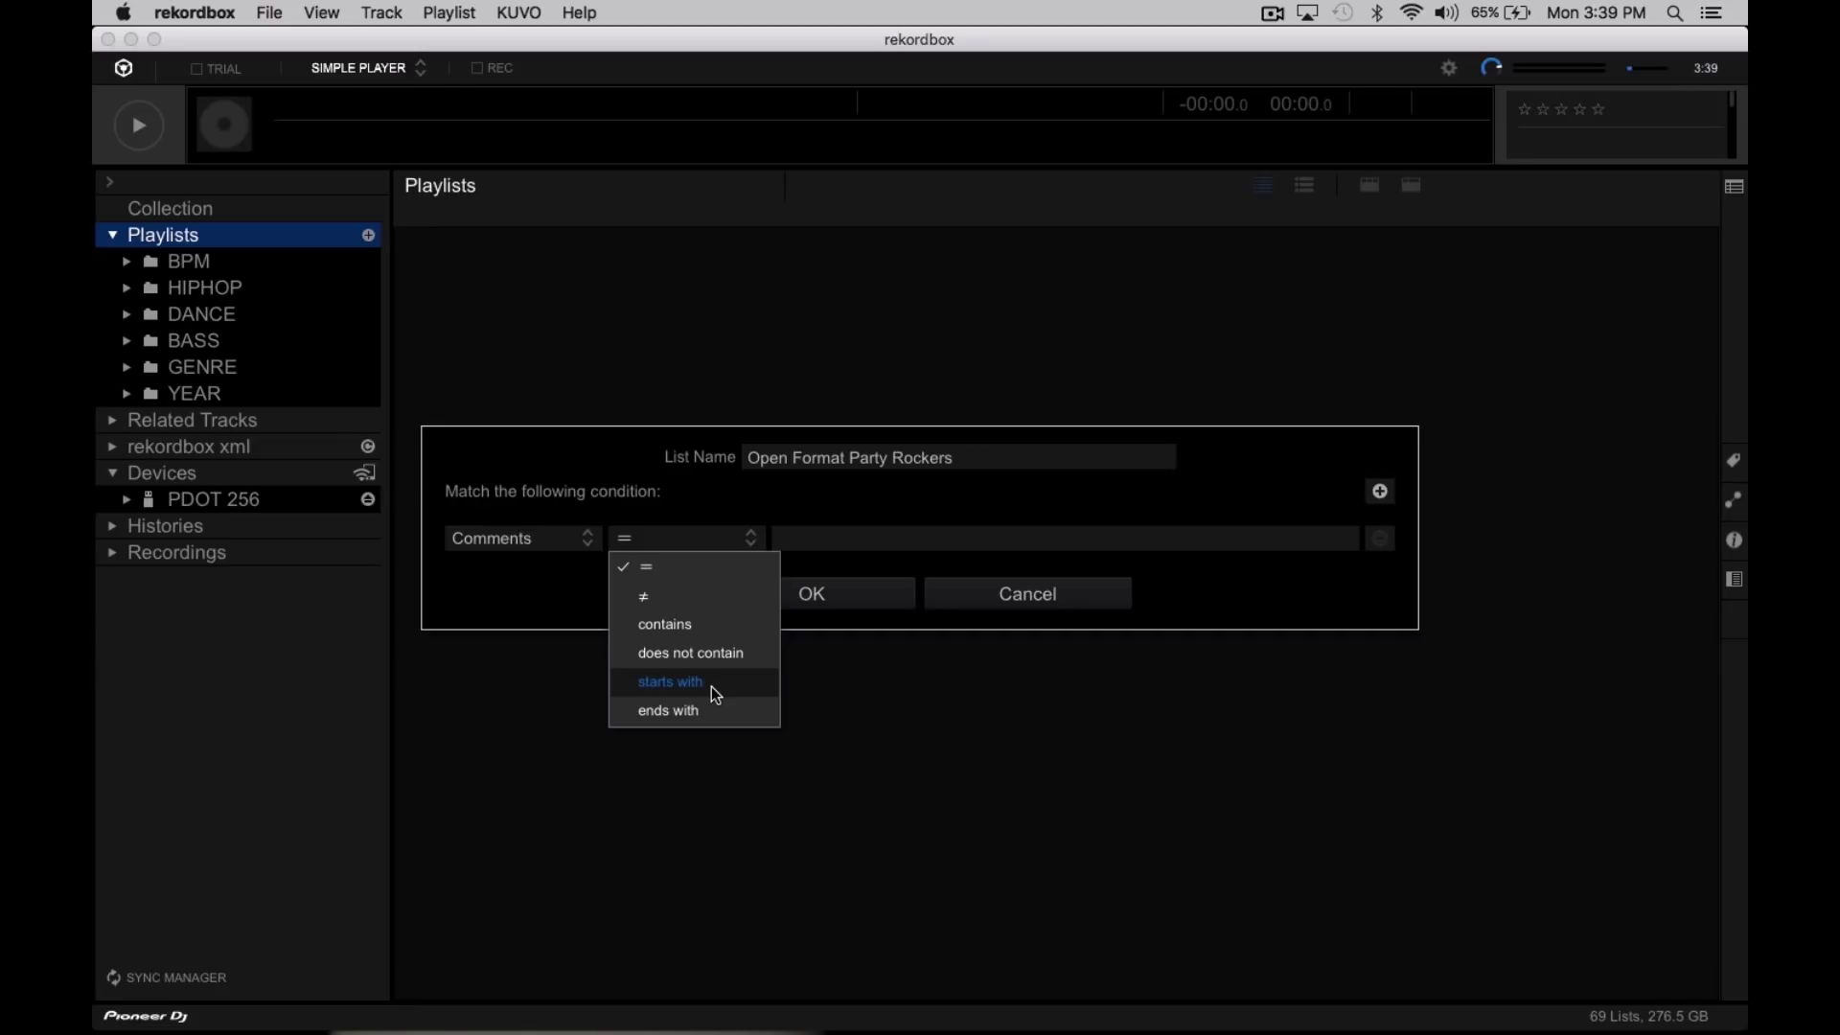
left_click(707, 634)
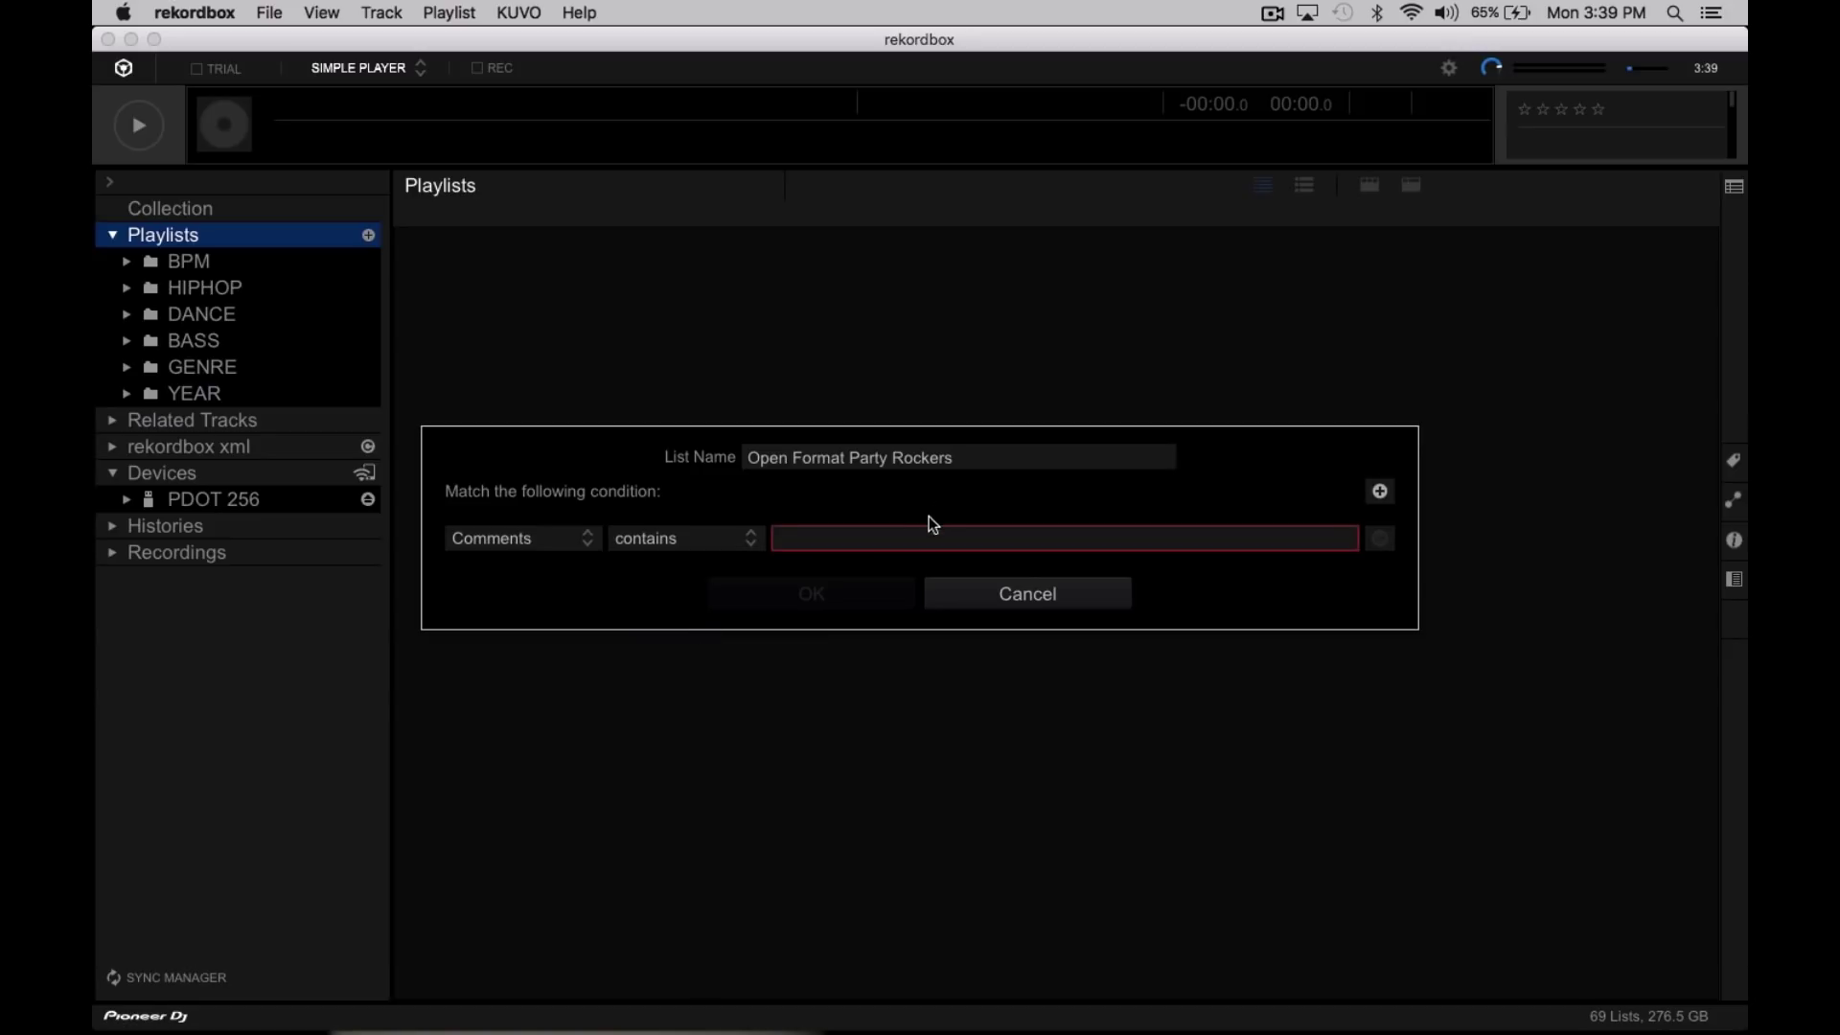
type("[")
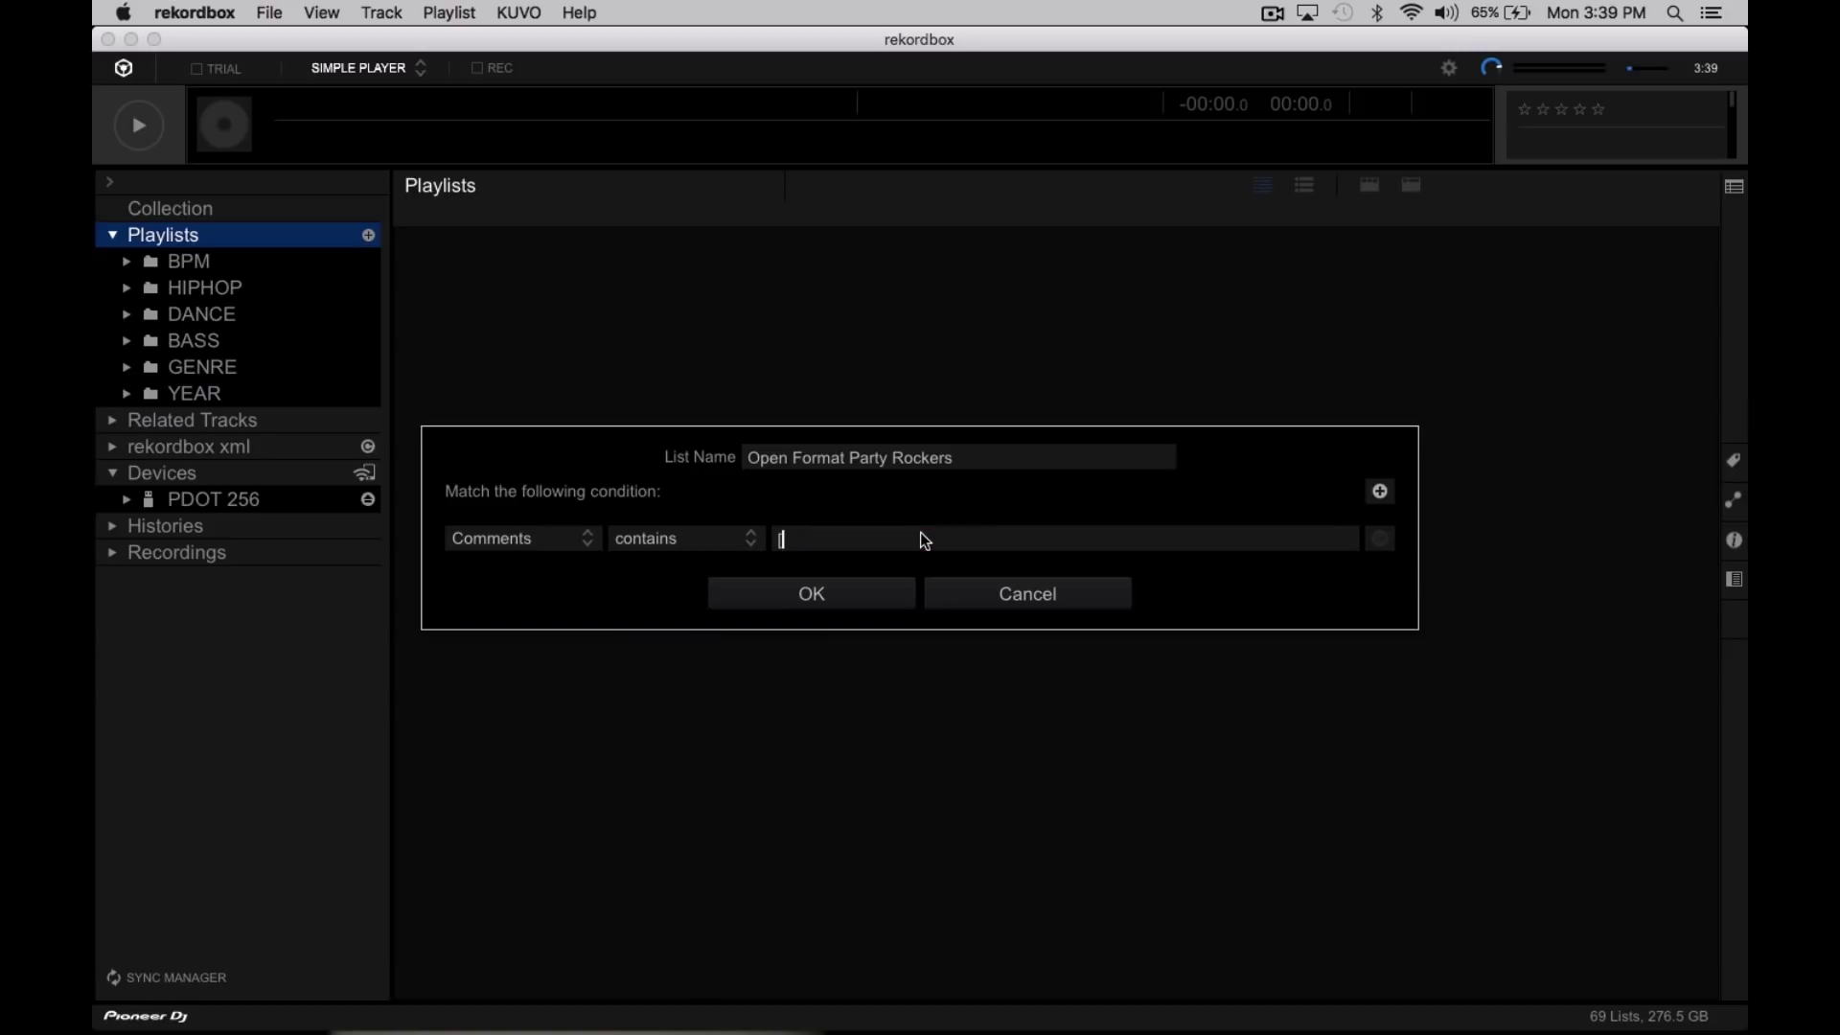
type("party]")
left_click(845, 596)
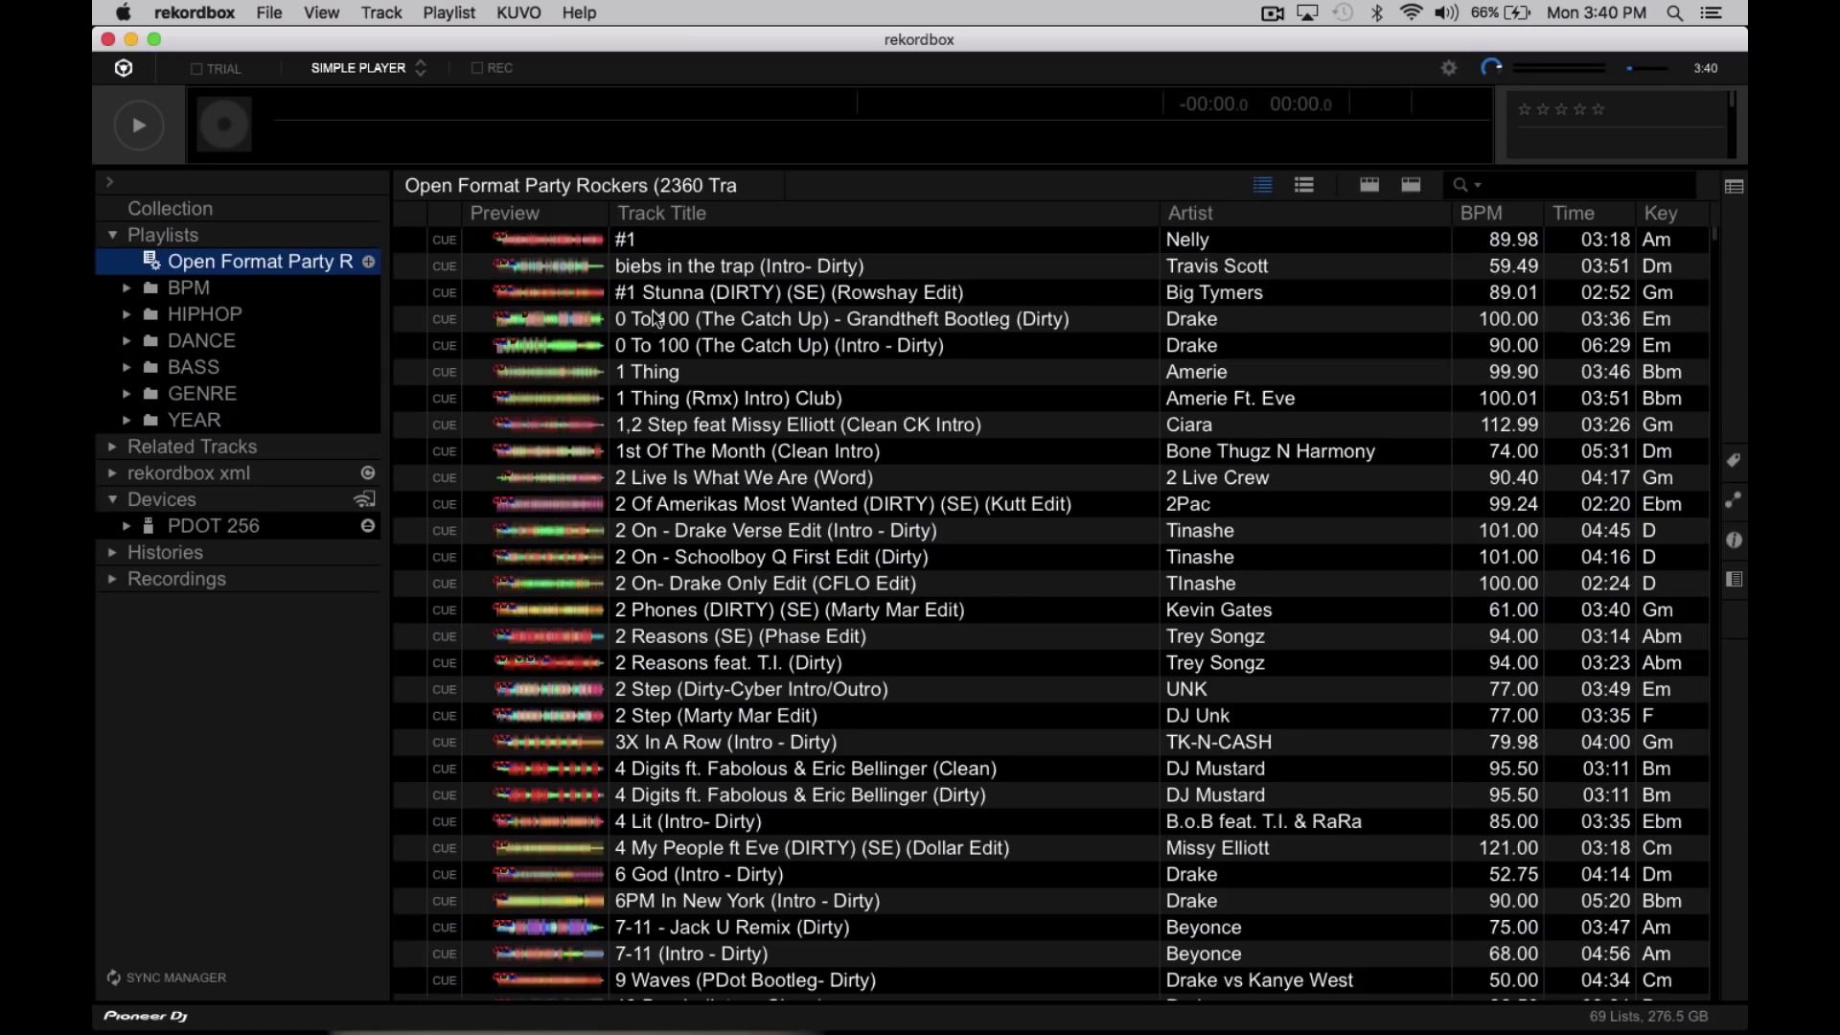
Sort the playlist's tracks by ascending BPM, starting at 80.55, and select the playlist.
scroll(745, 476, "down", 1)
scroll(746, 476, "down", 20)
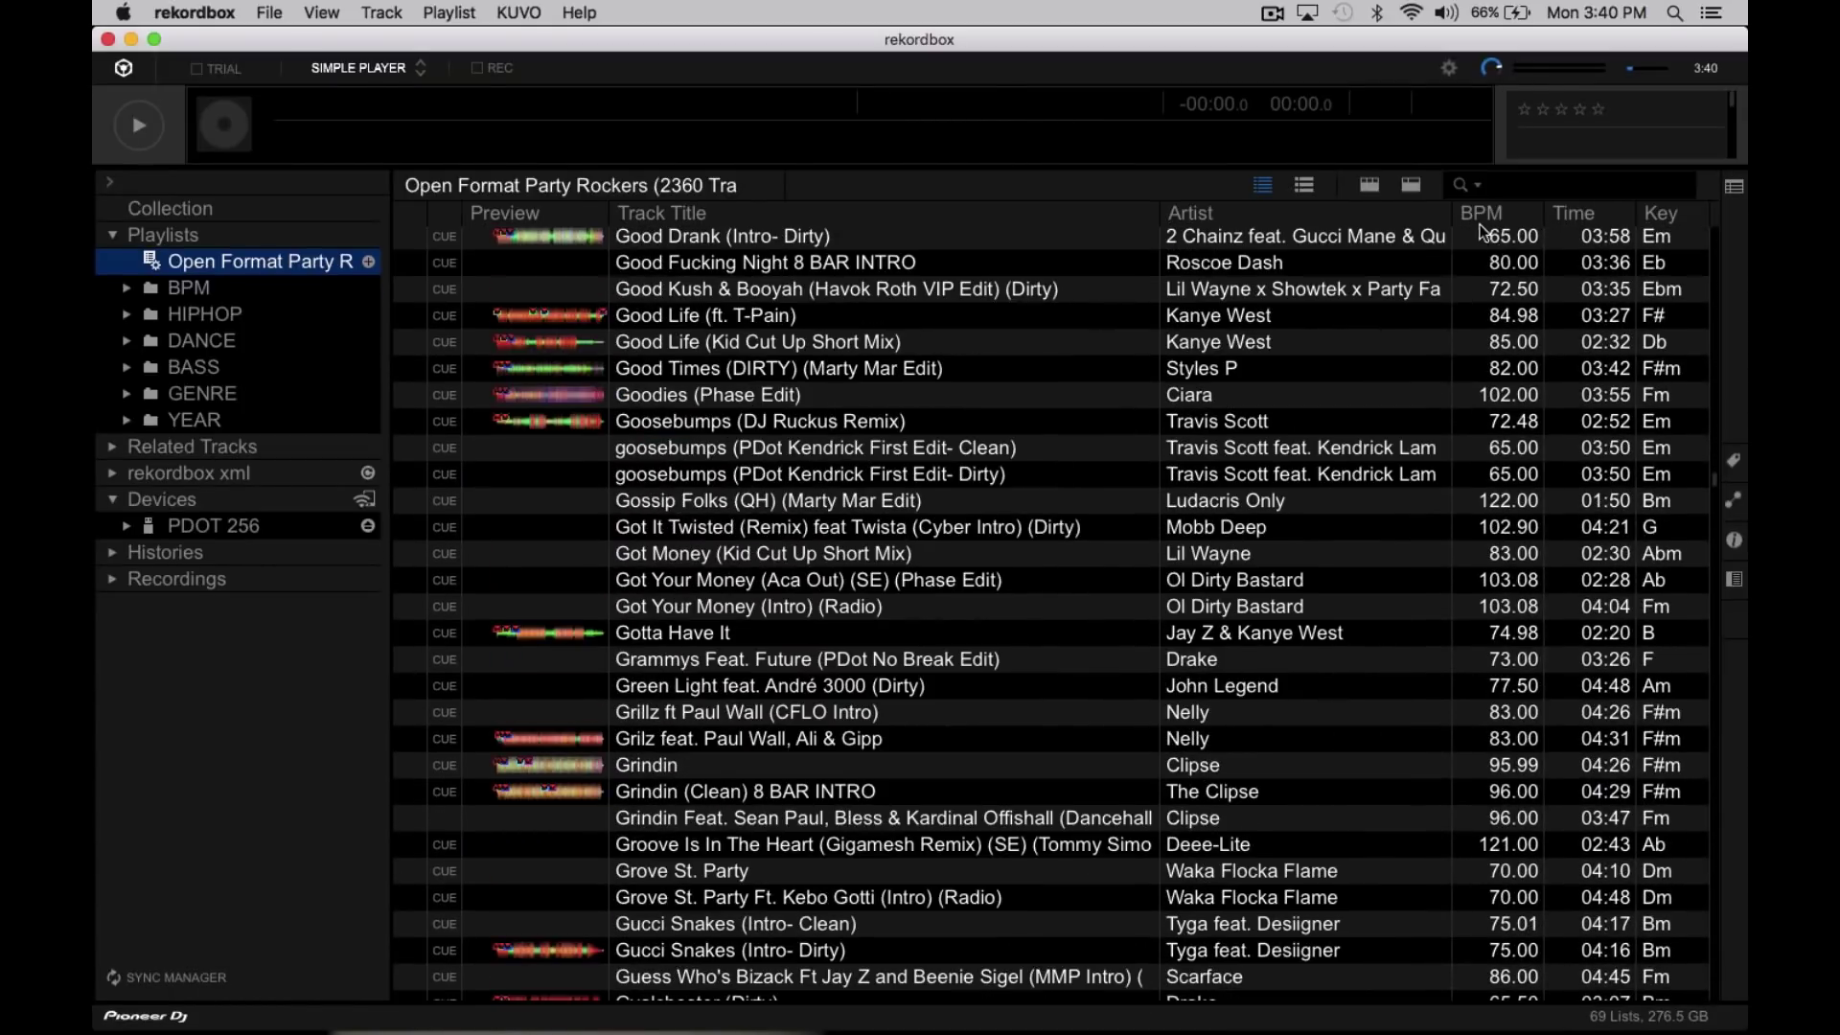
left_click(1481, 213)
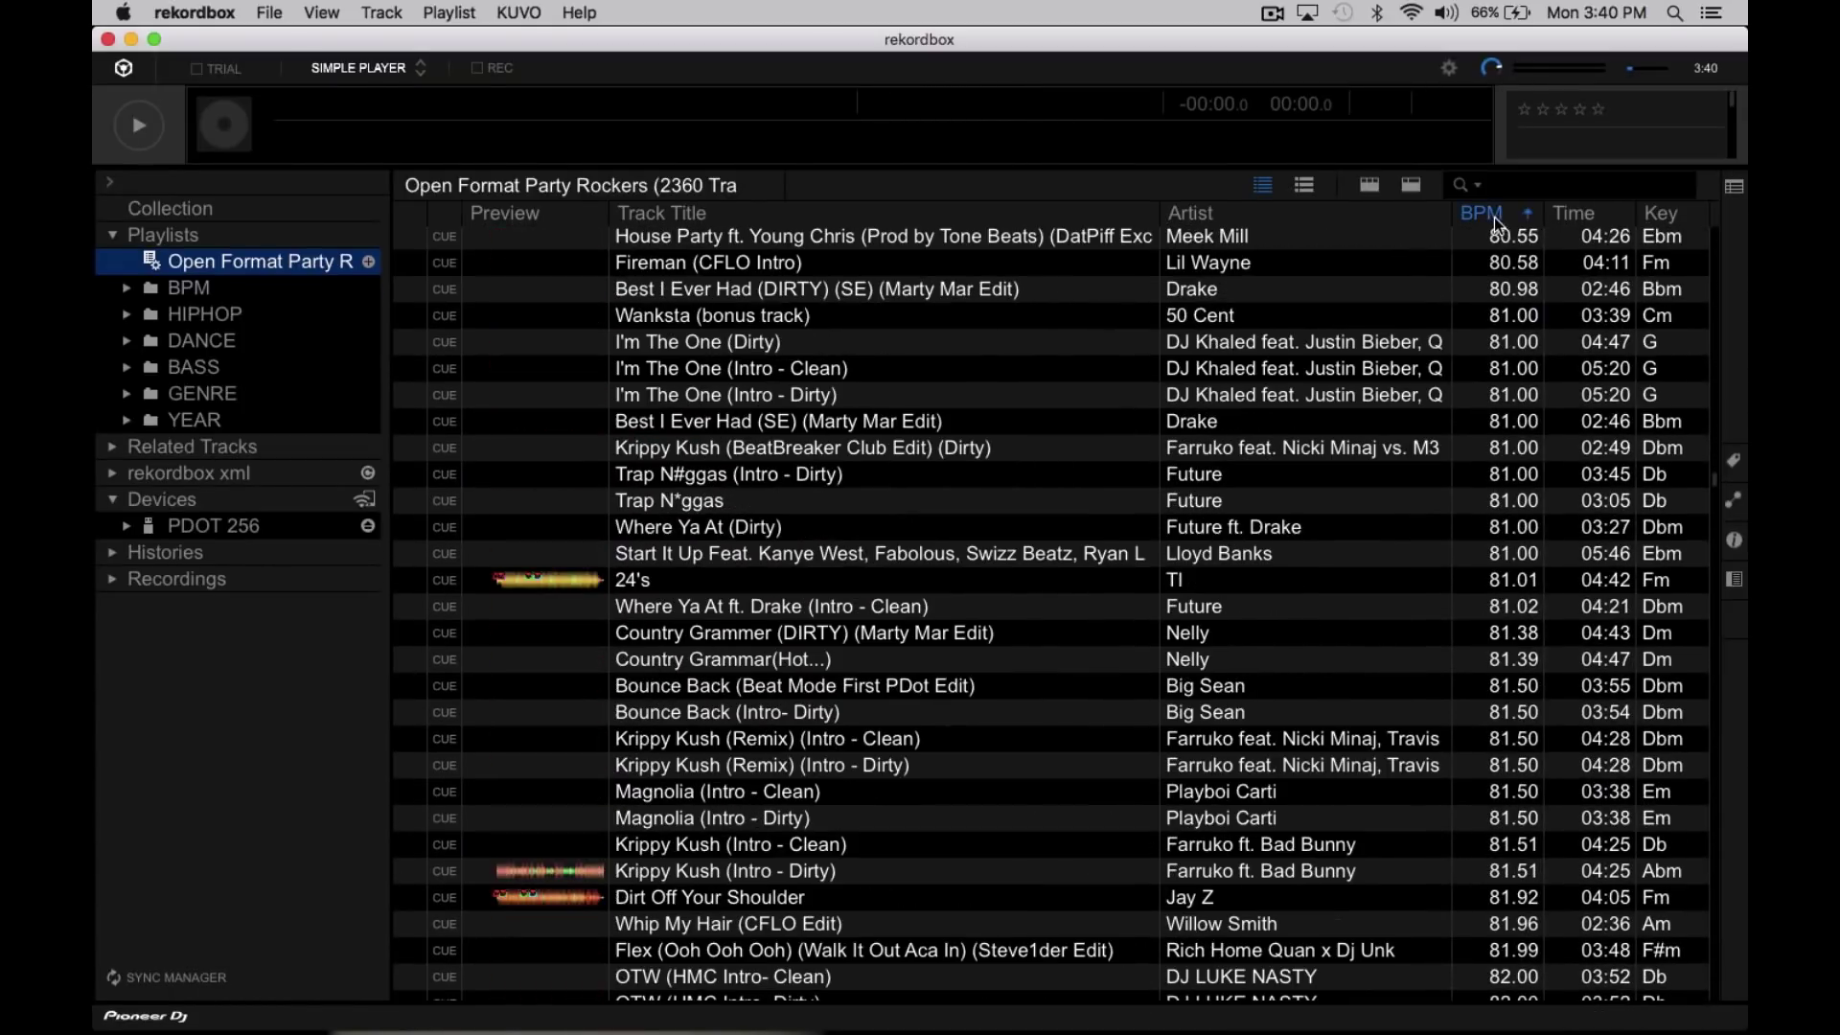
left_click(240, 269)
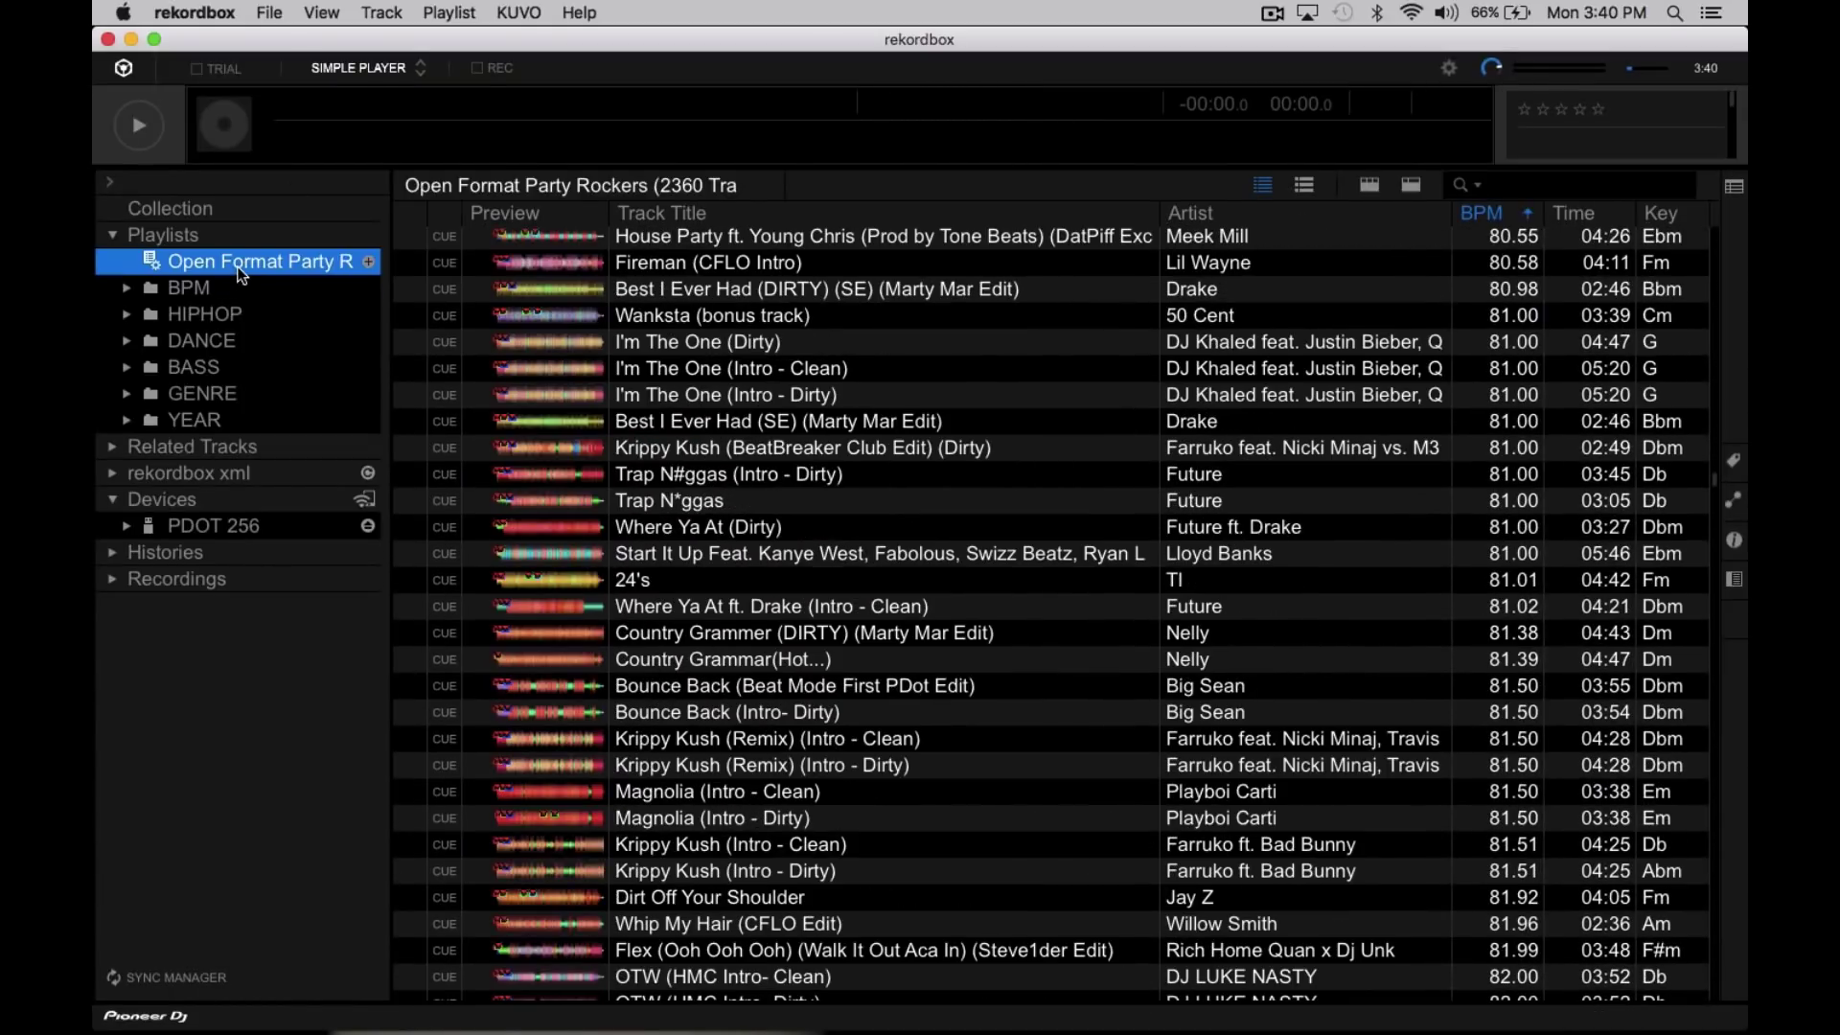
right_click(241, 276)
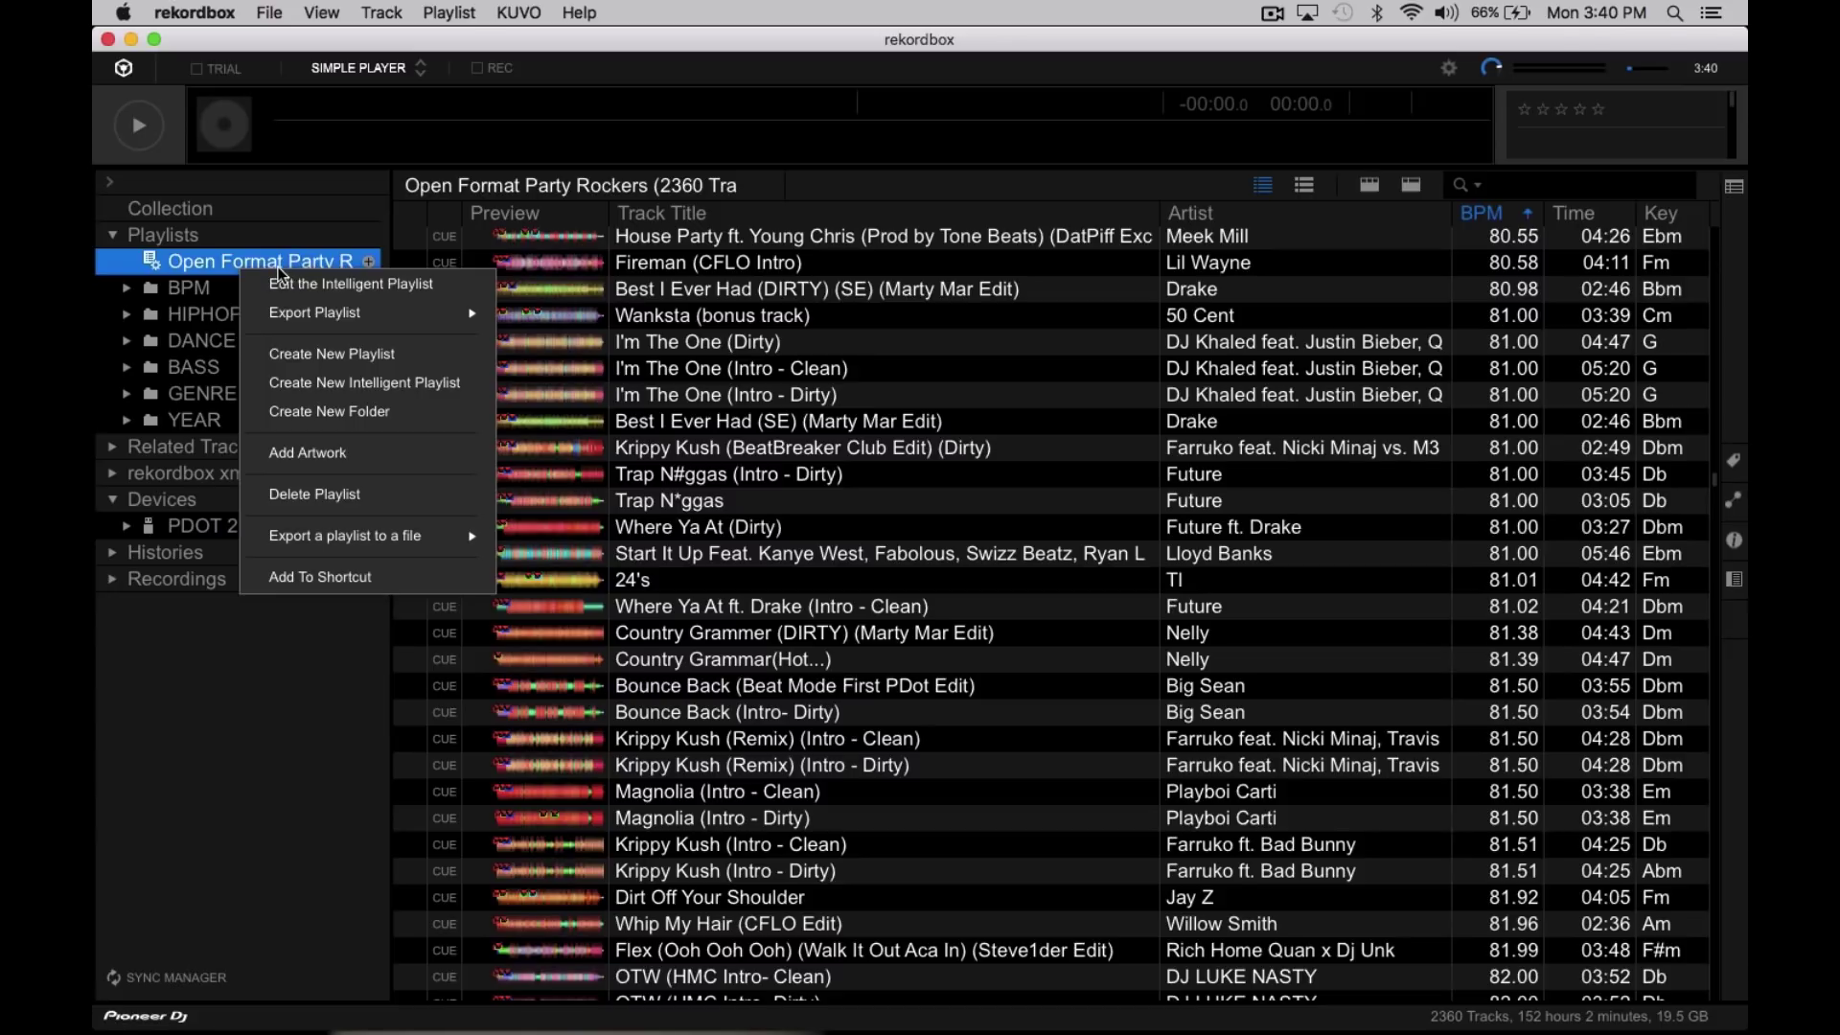
Add a Year 'is in the range' rule from 1999 to 2006, narrowing it to 392 tracks.
left_click(297, 285)
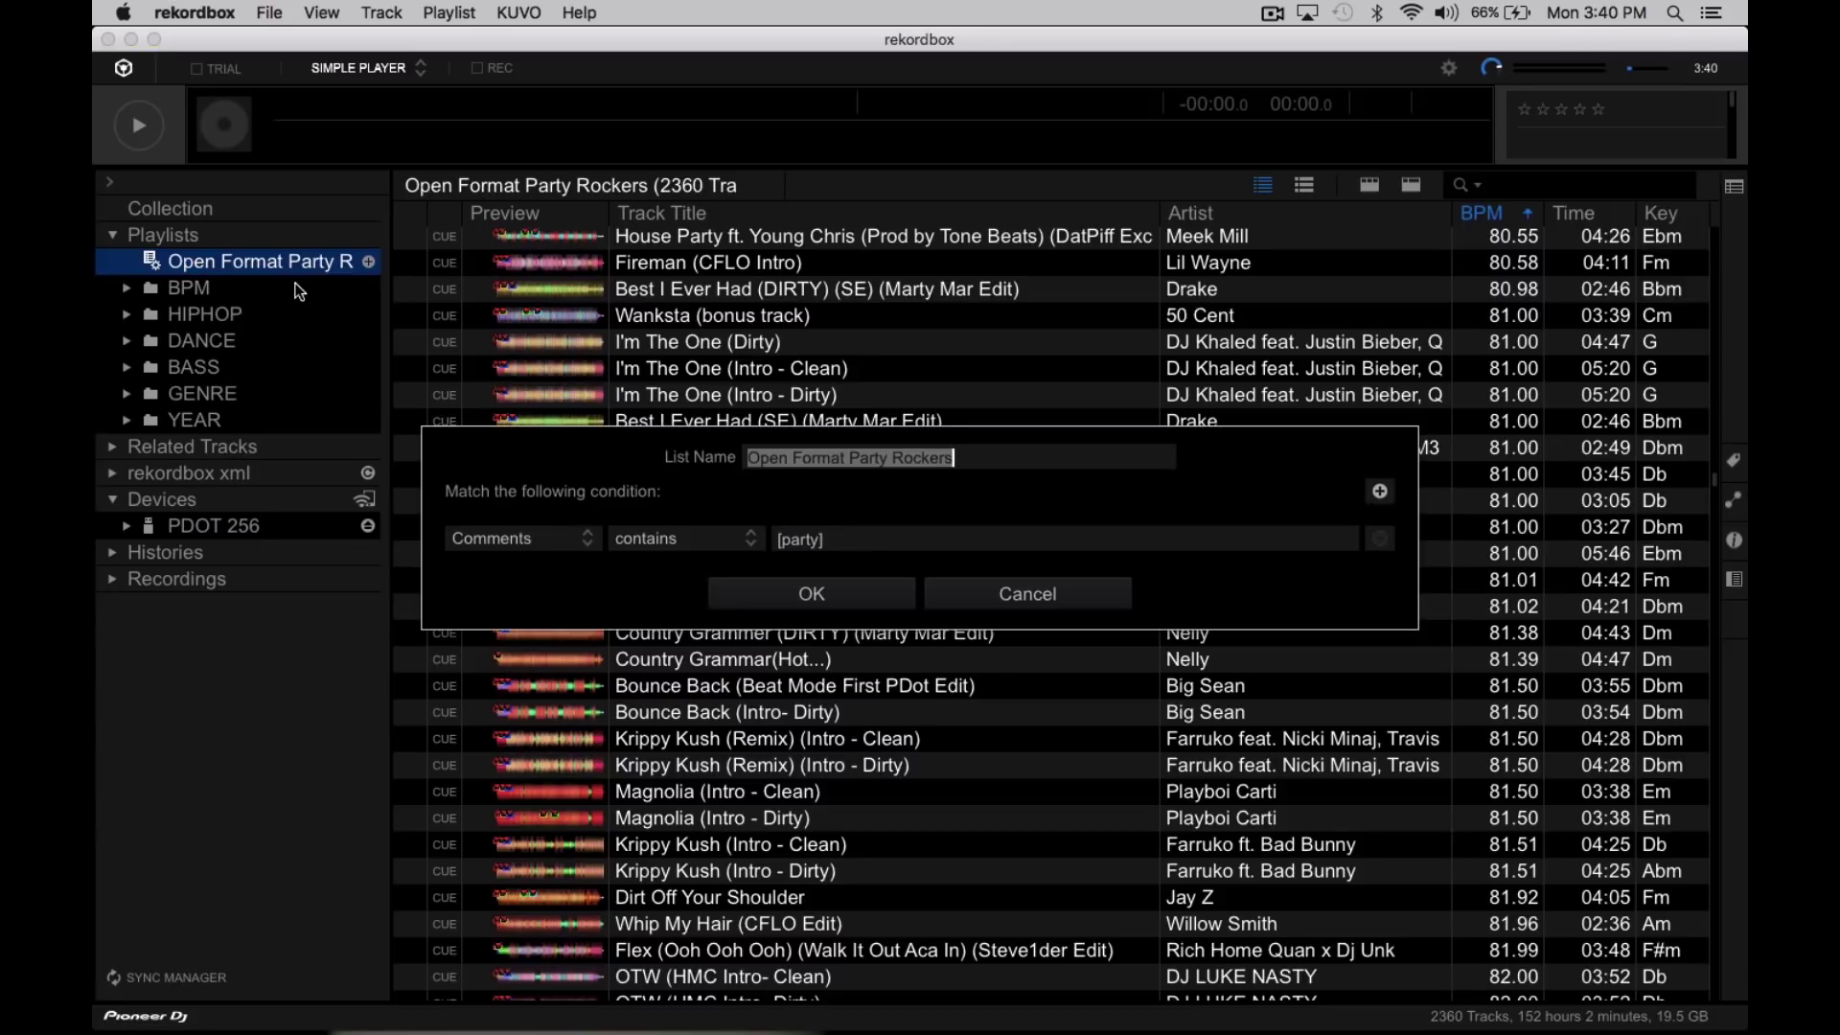
left_click(1382, 493)
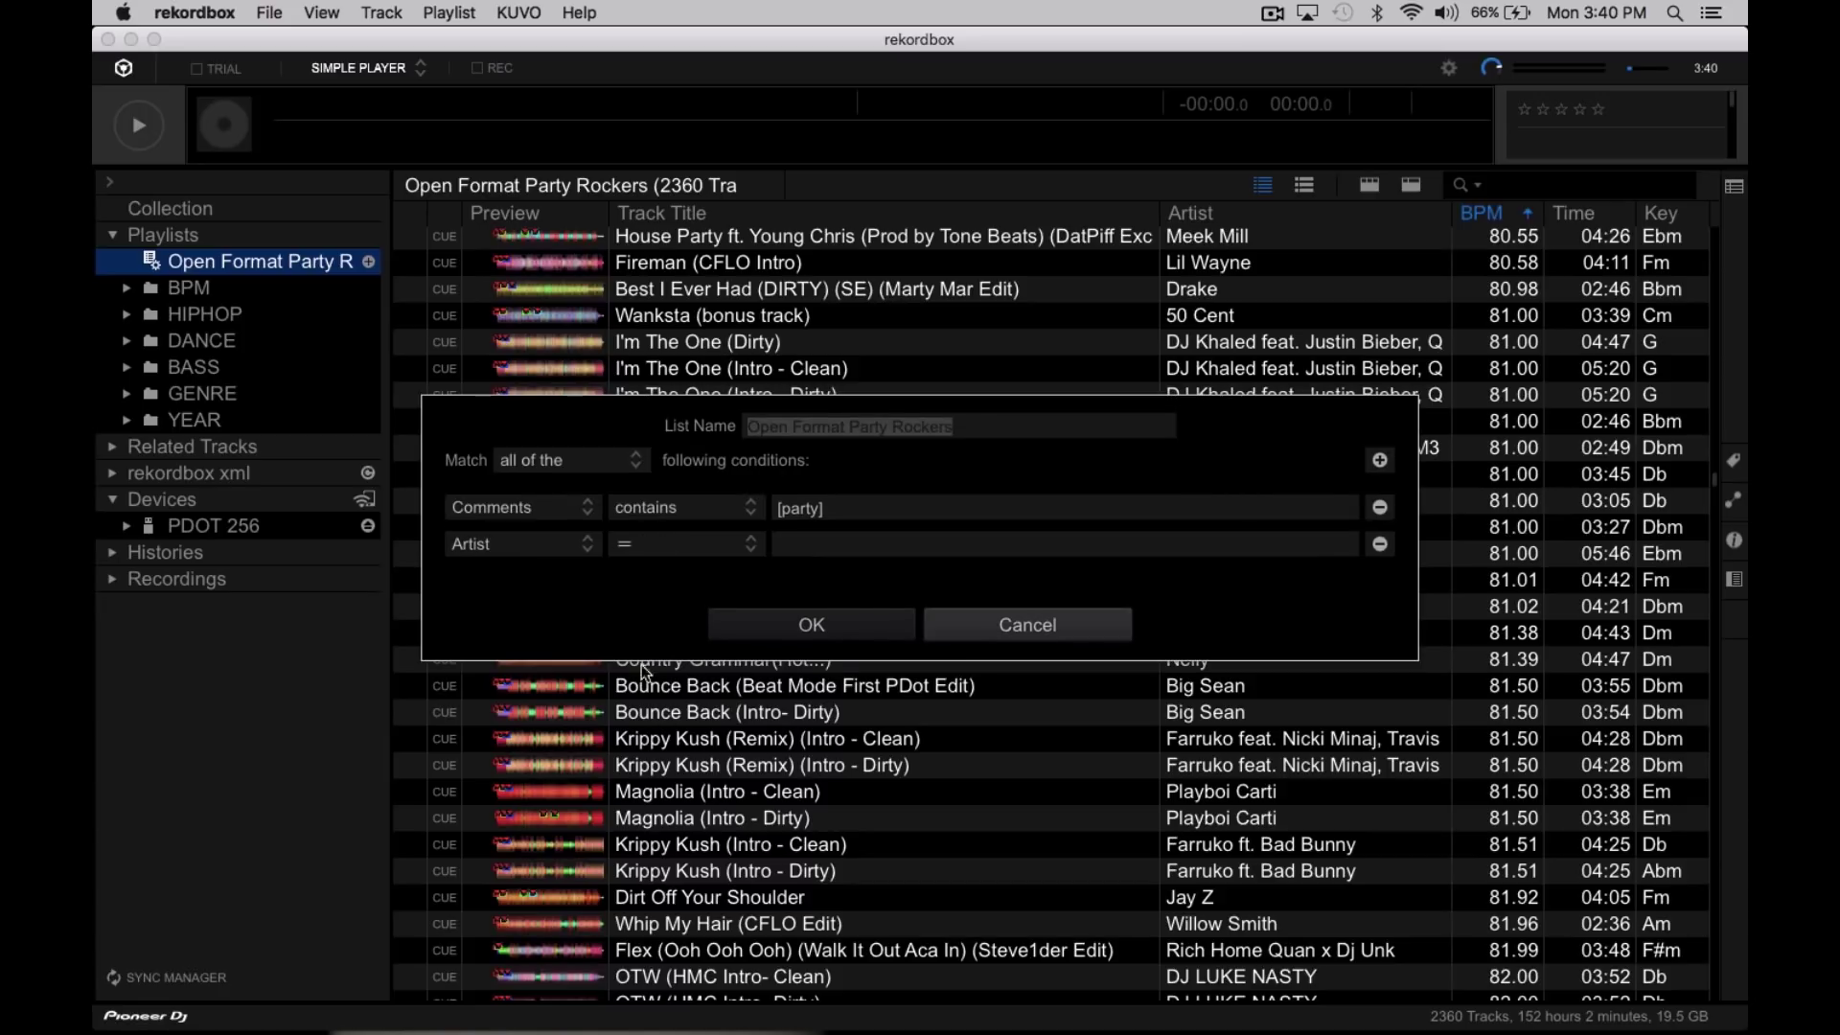
left_click(553, 544)
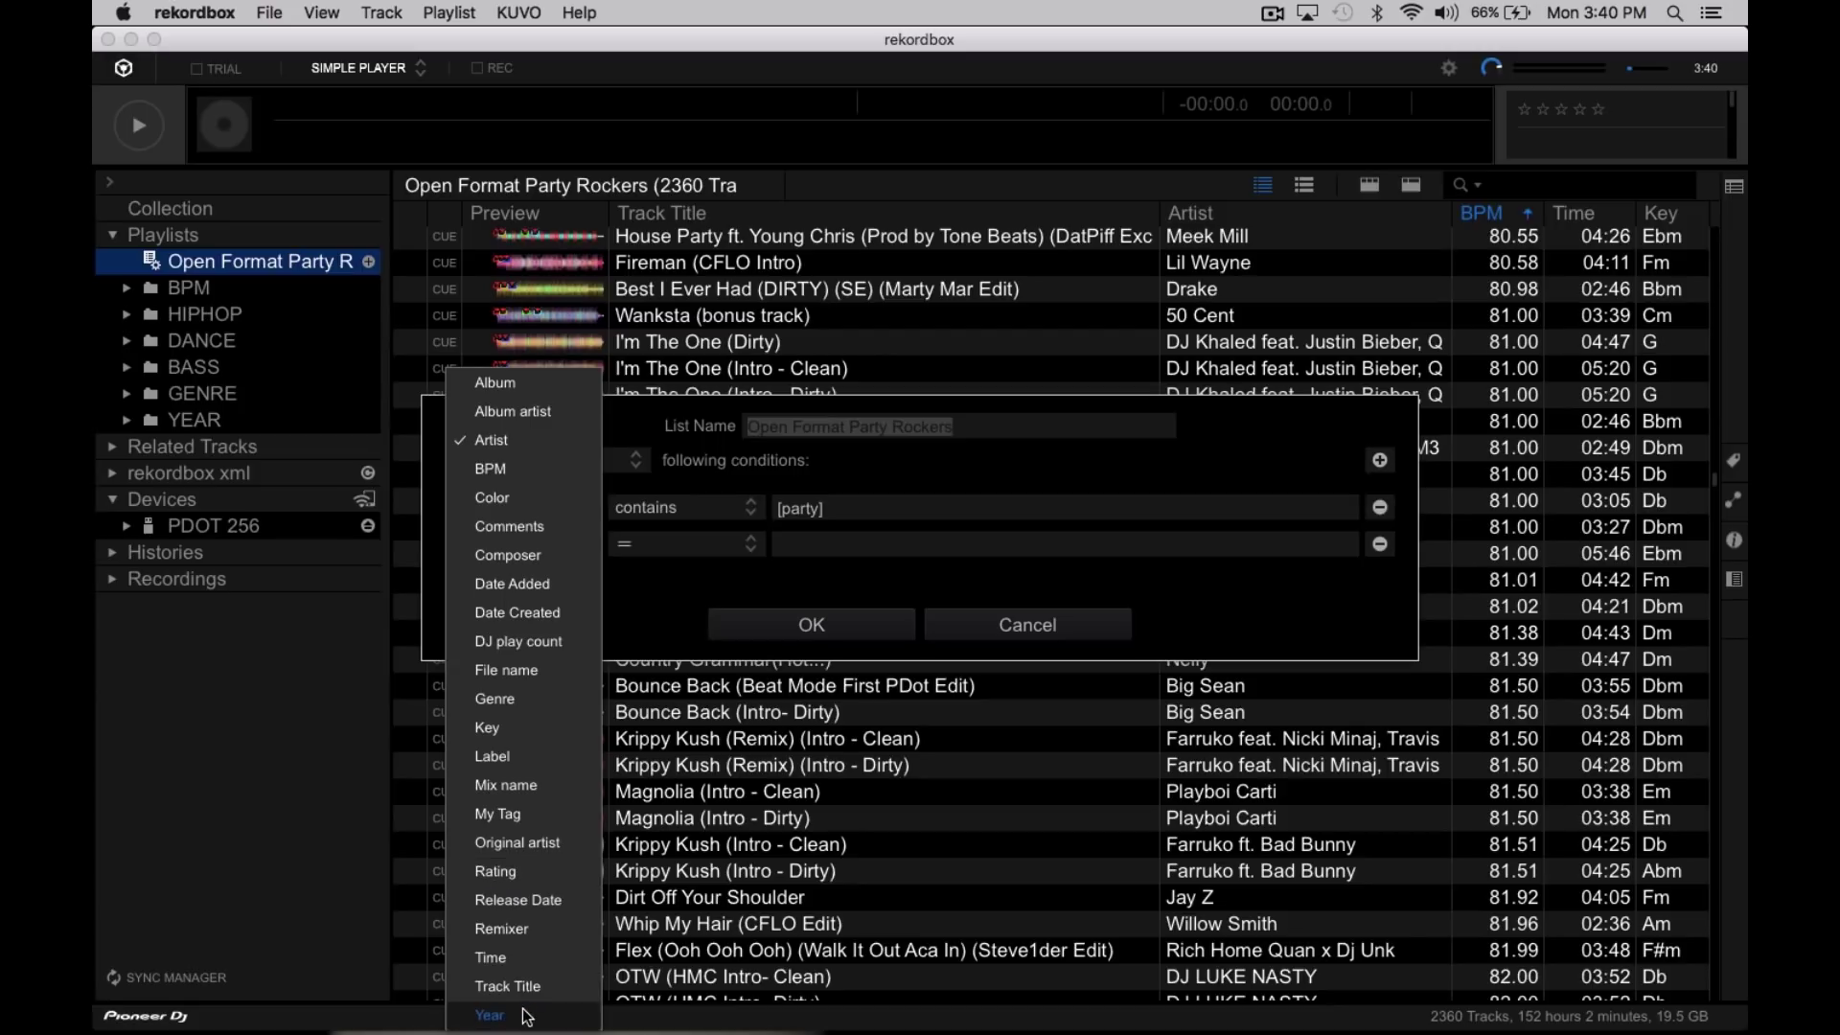
left_click(556, 1015)
left_click(650, 548)
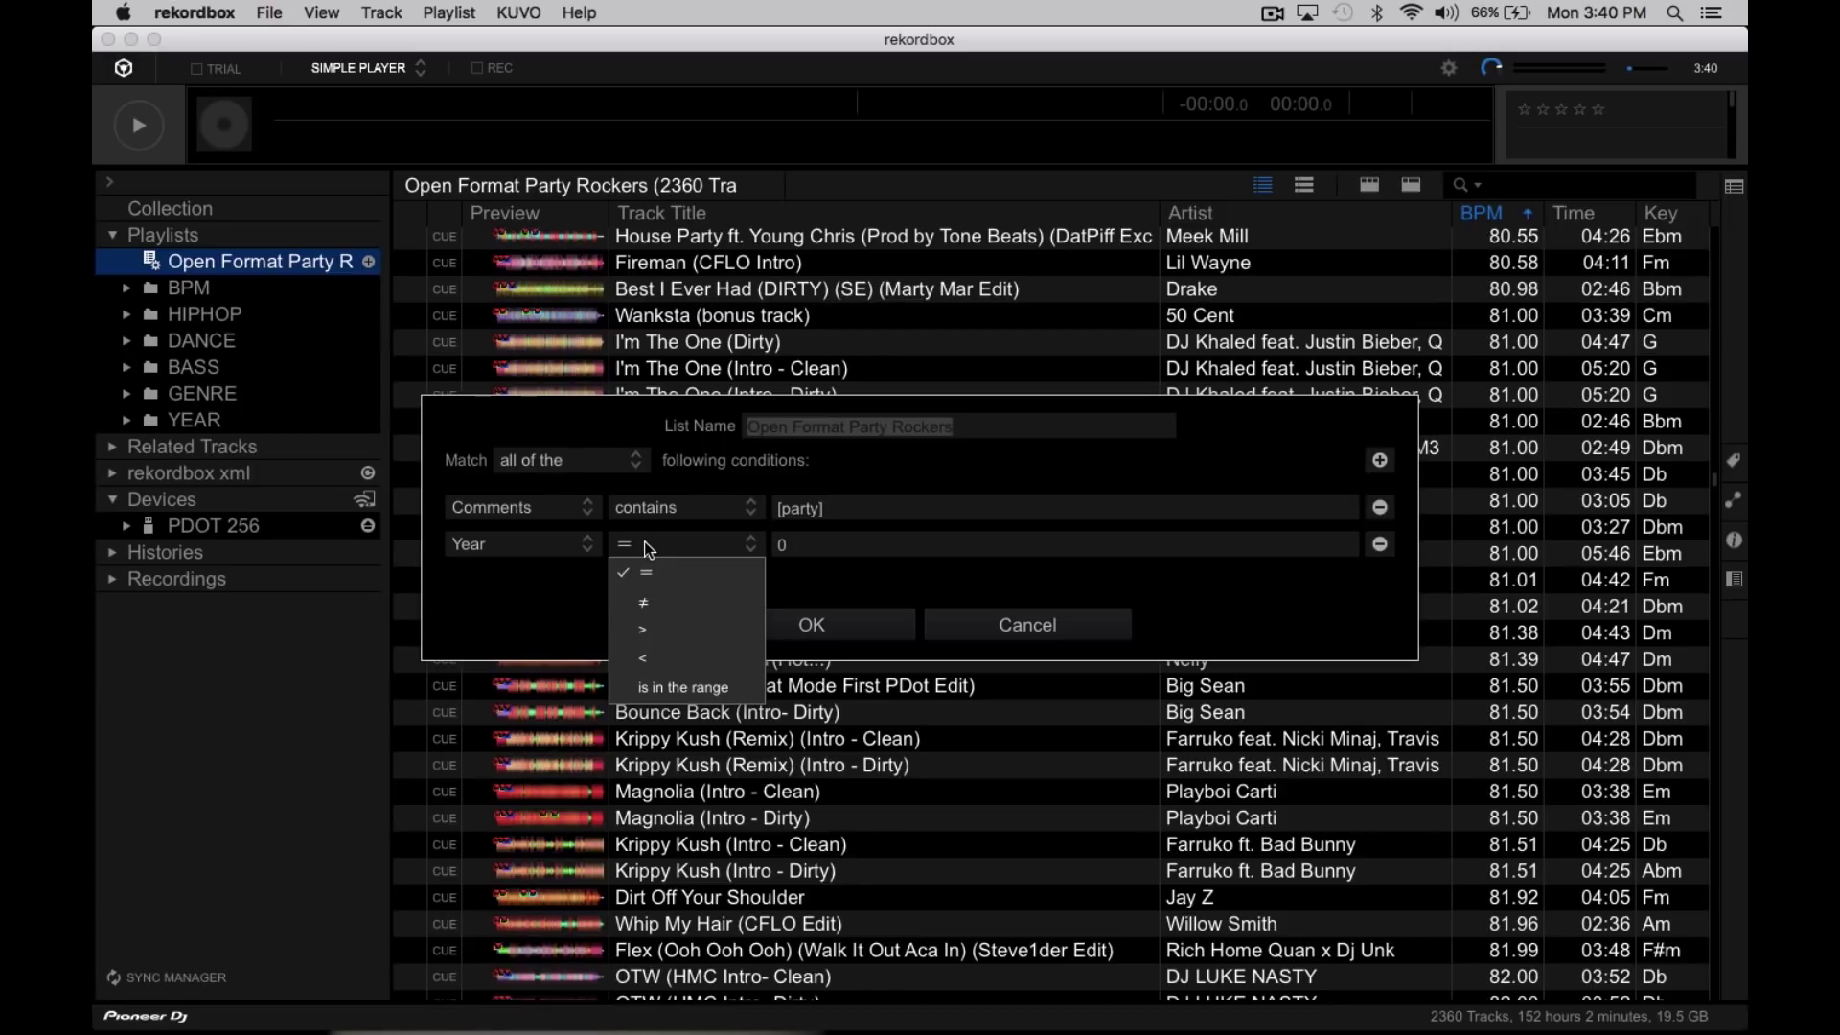
left_click(675, 688)
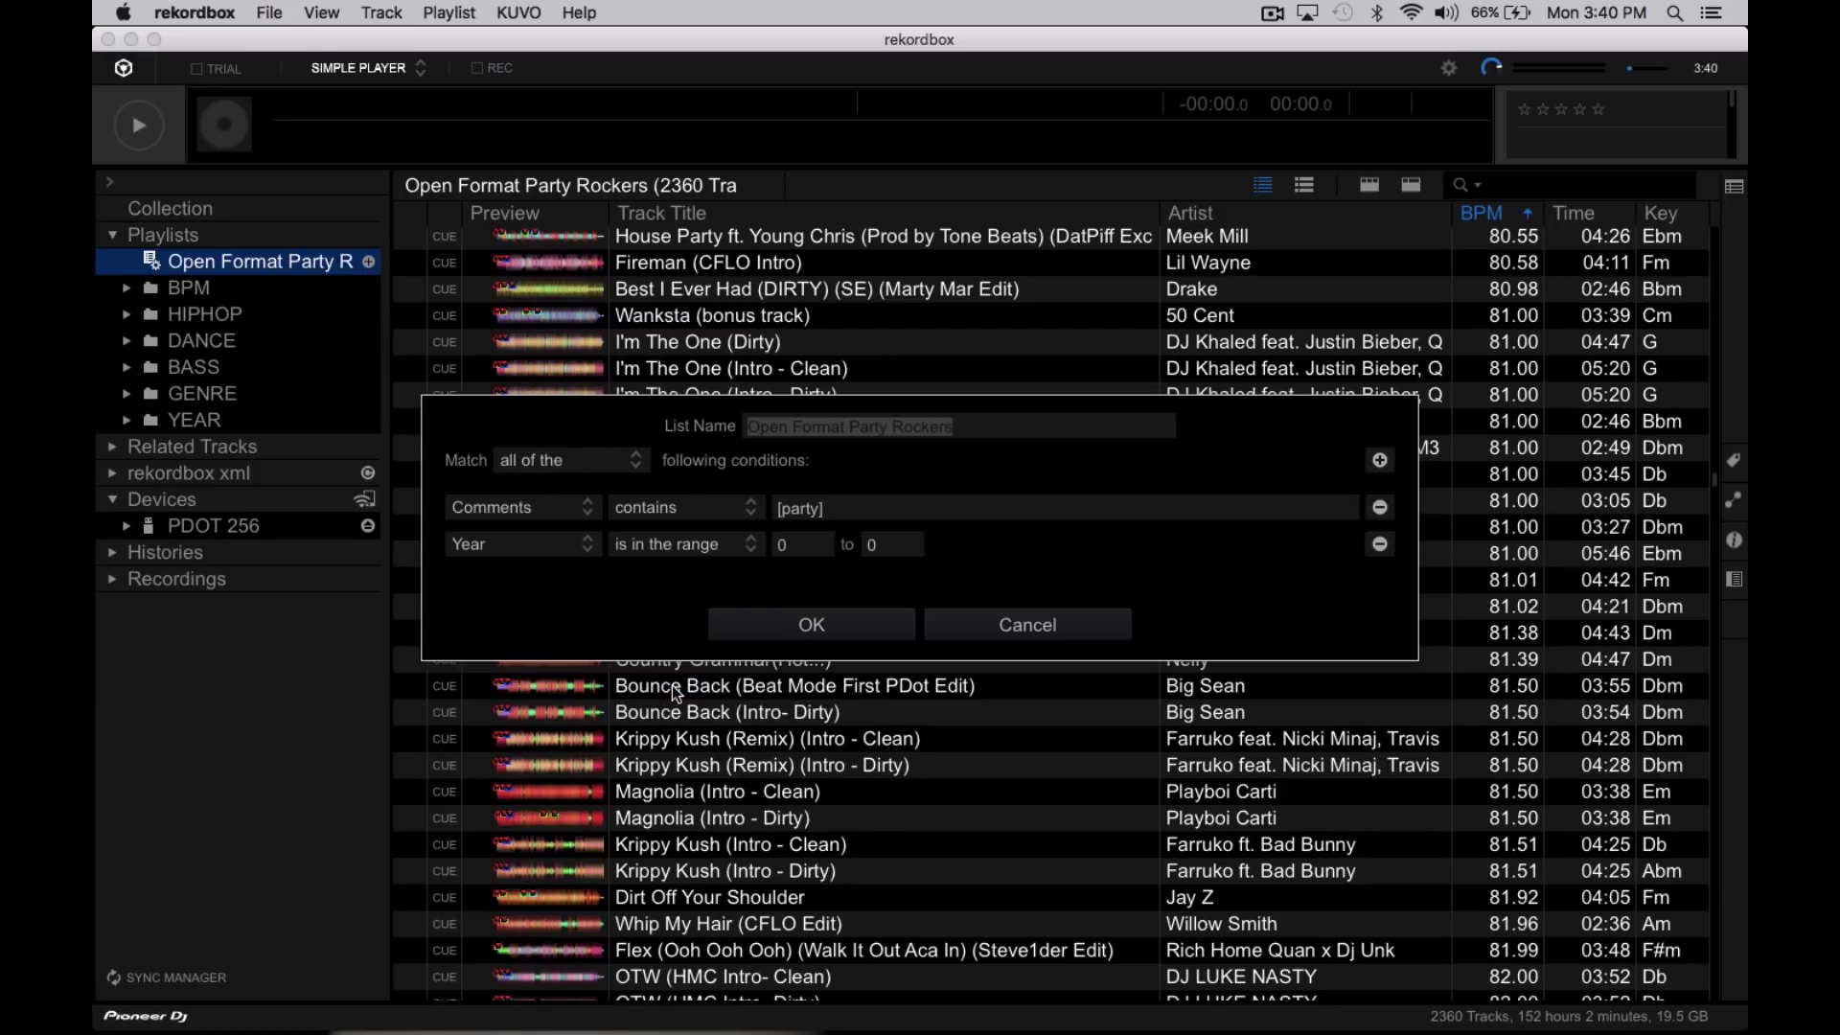
double_click(803, 553)
type("19")
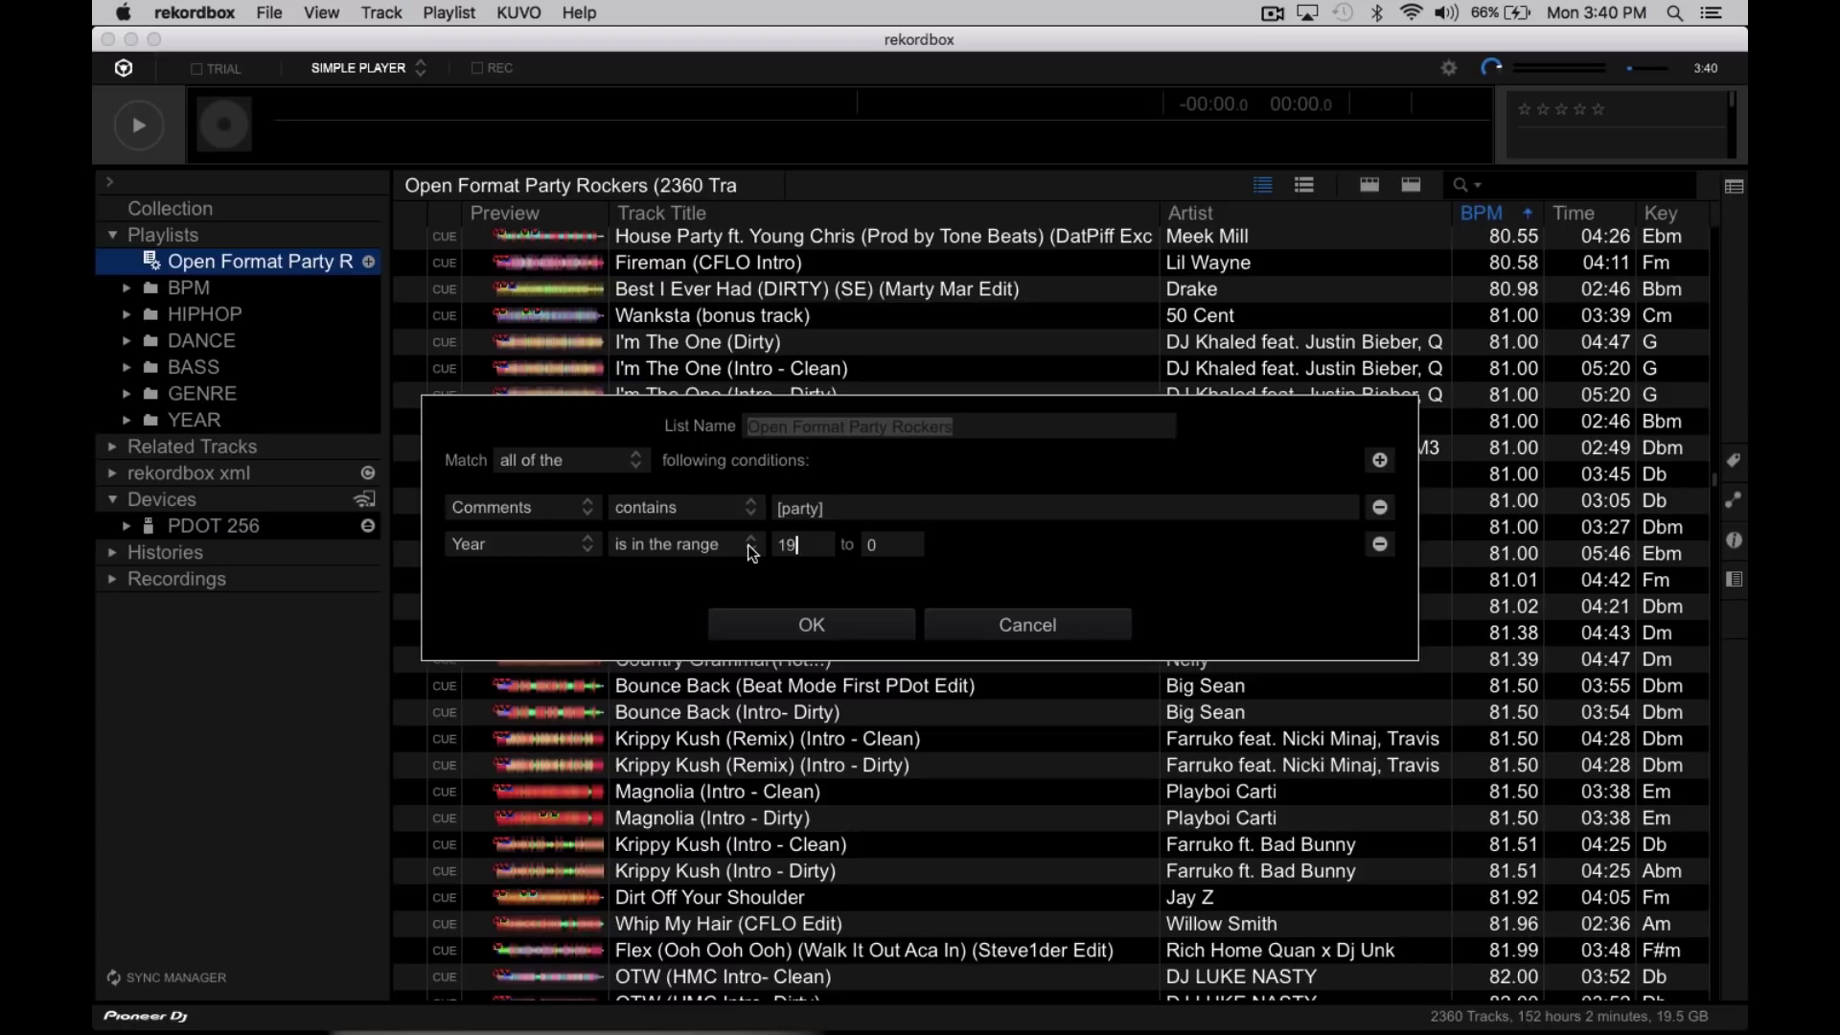
type("99")
left_click(882, 548)
key("BackSpace")
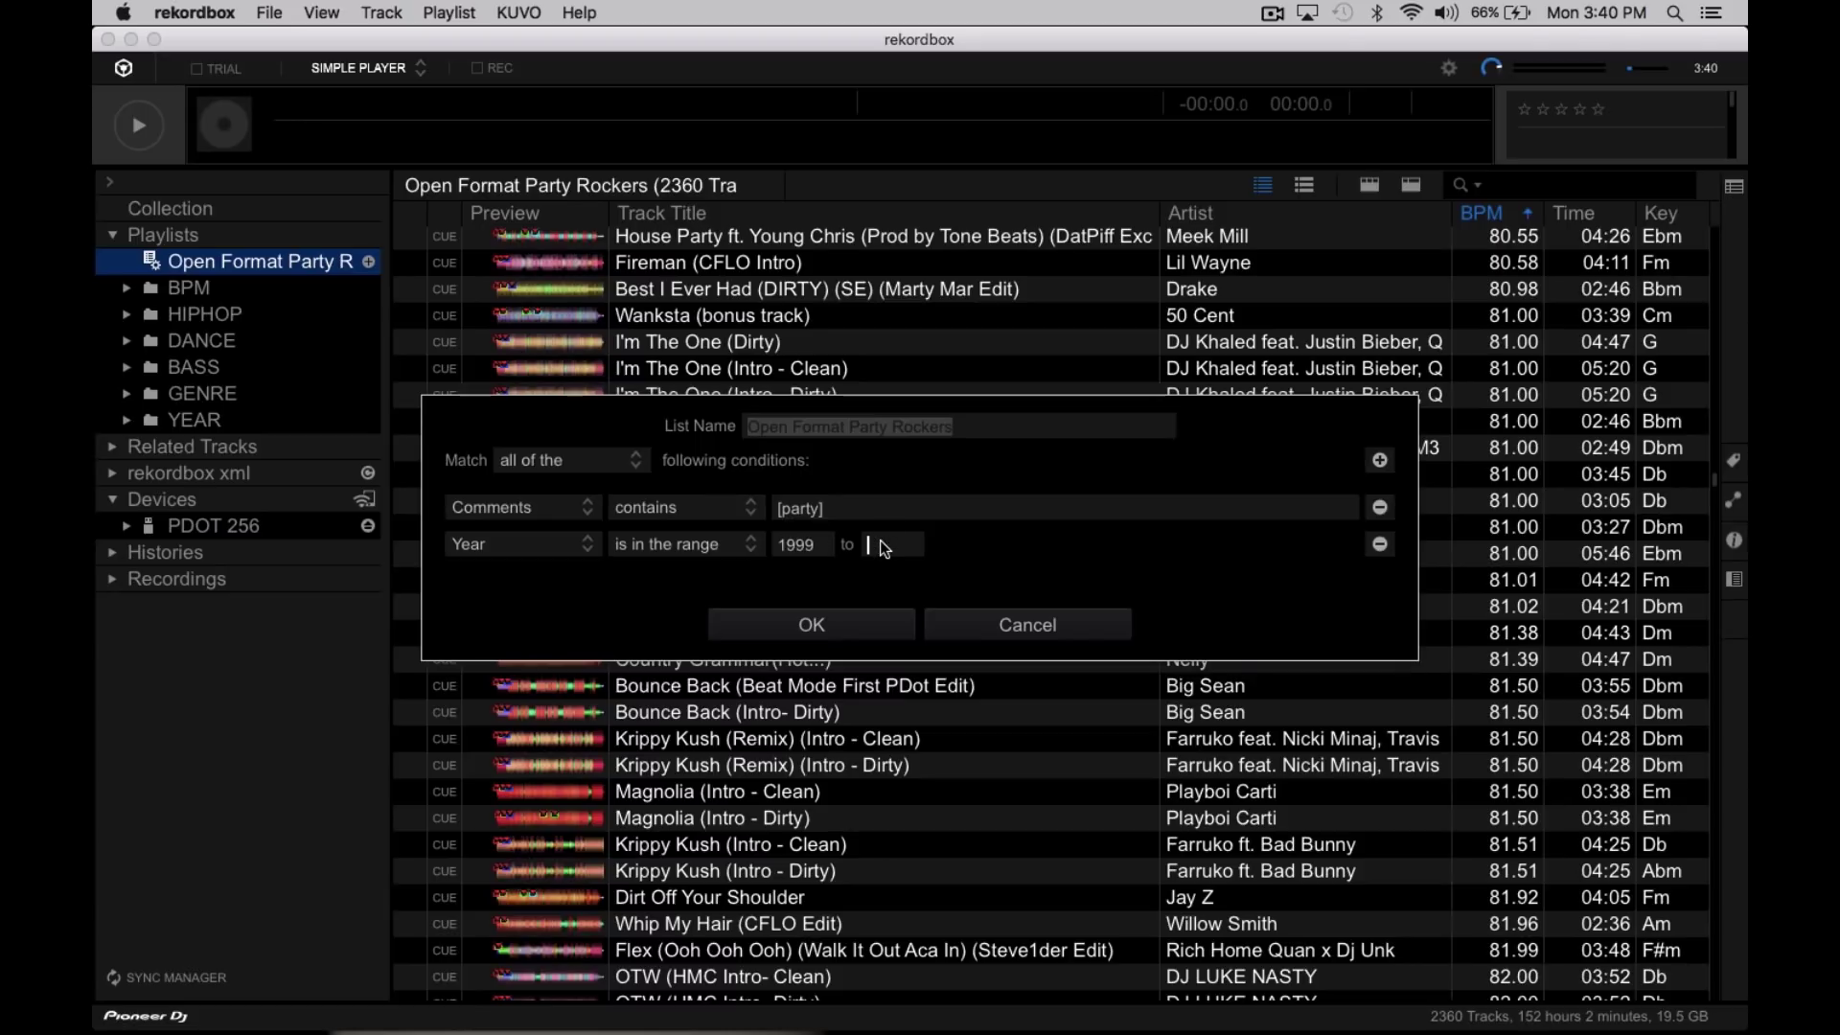
type("200")
type("0")
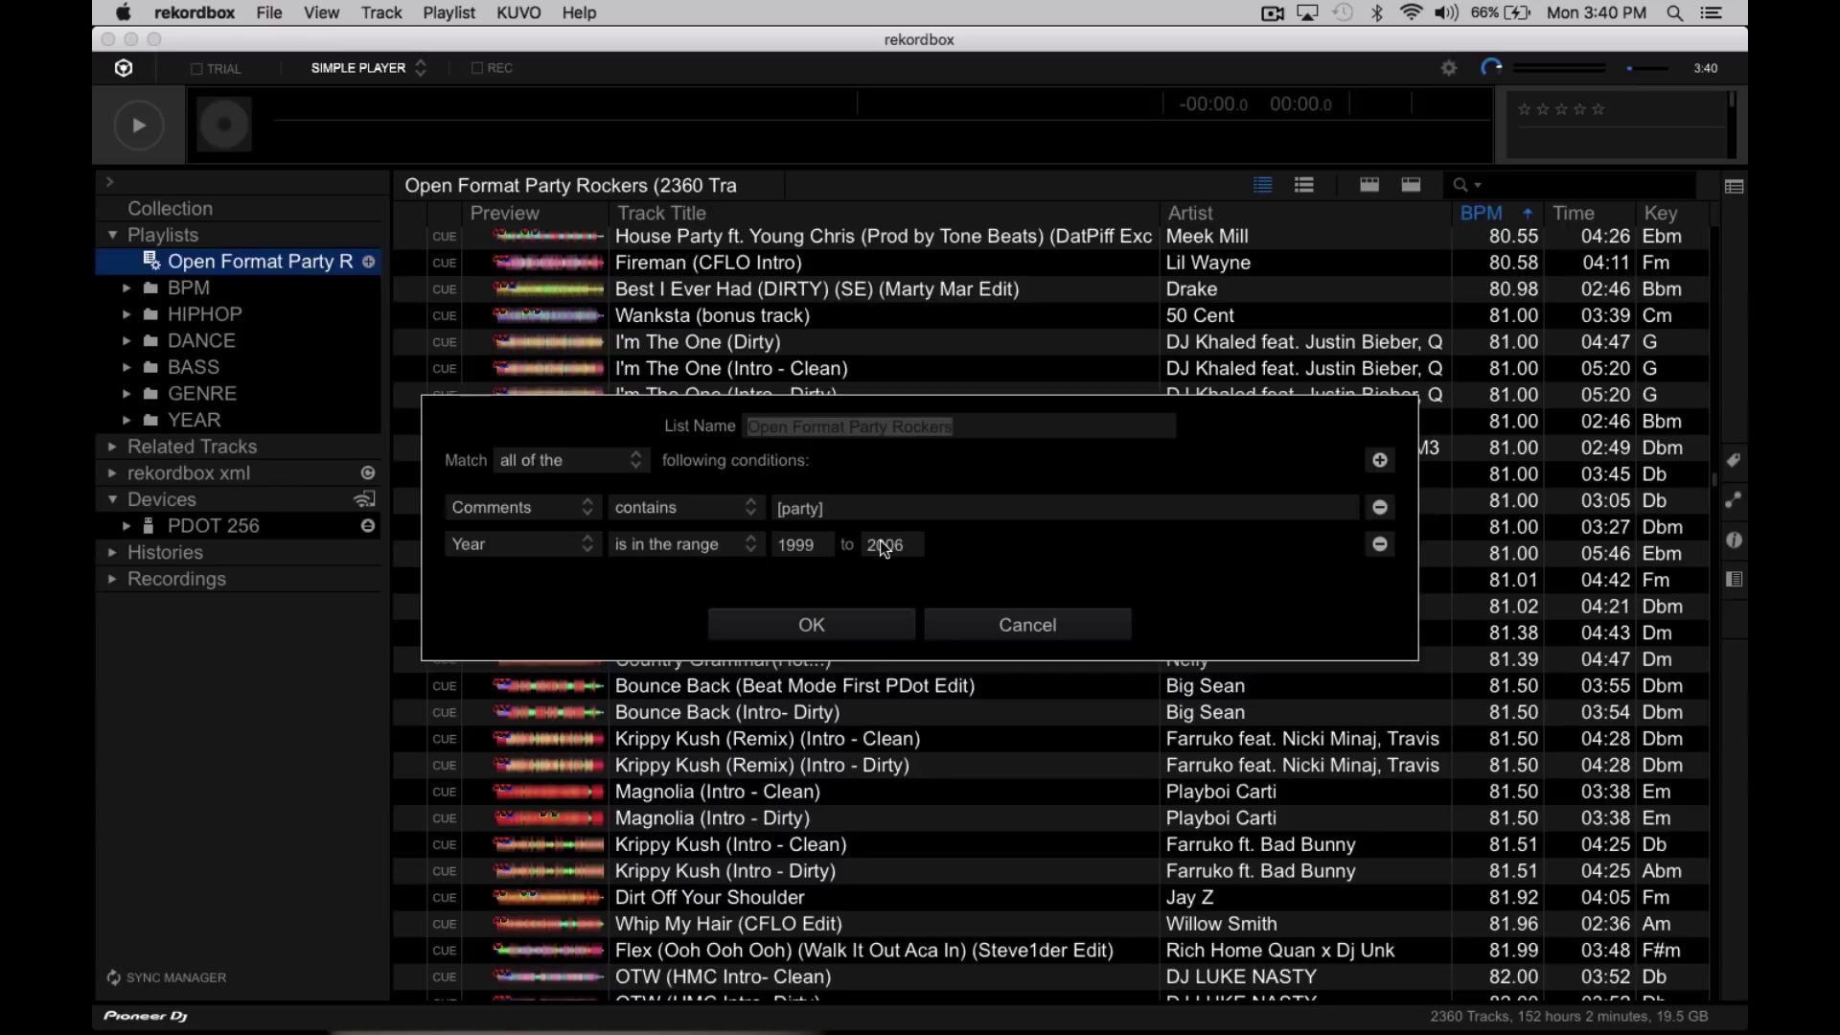
left_click(819, 625)
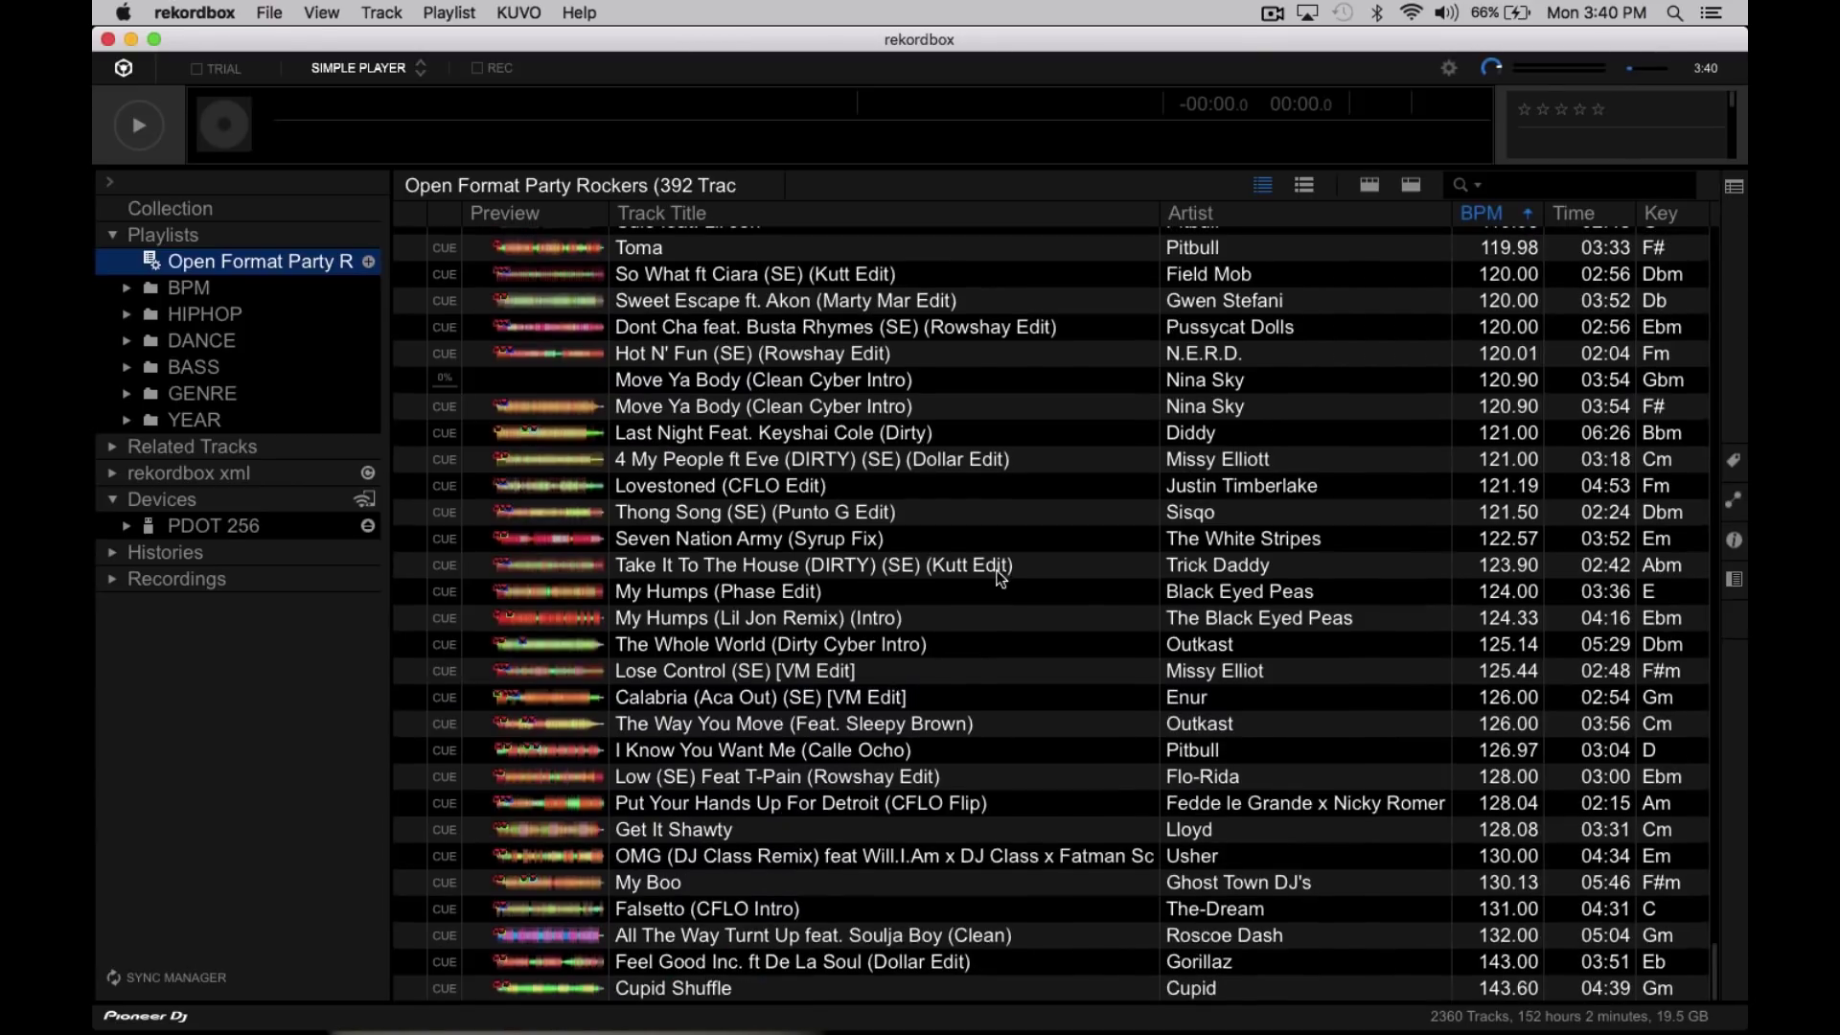
Reopen the playlist's rules for editing and add a third condition.
scroll(1000, 577, "up", 20)
scroll(1000, 577, "down", 5)
scroll(999, 578, "up", 20)
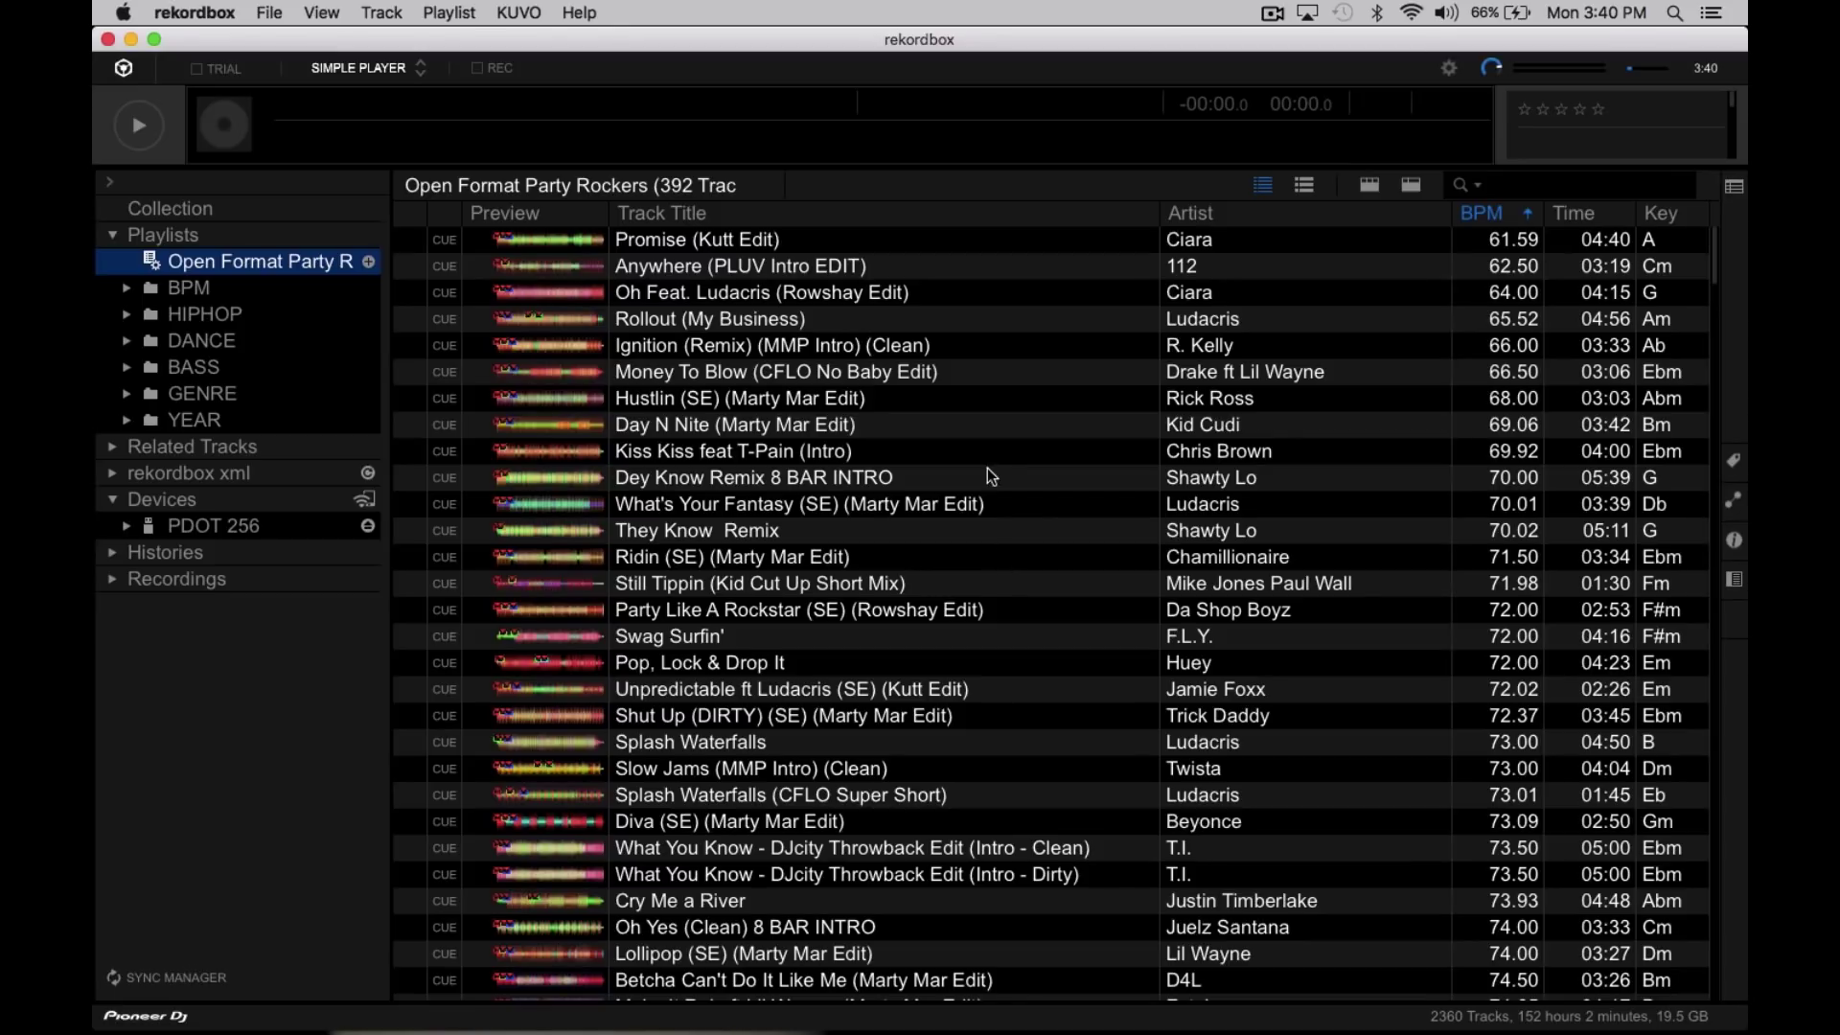
right_click(270, 266)
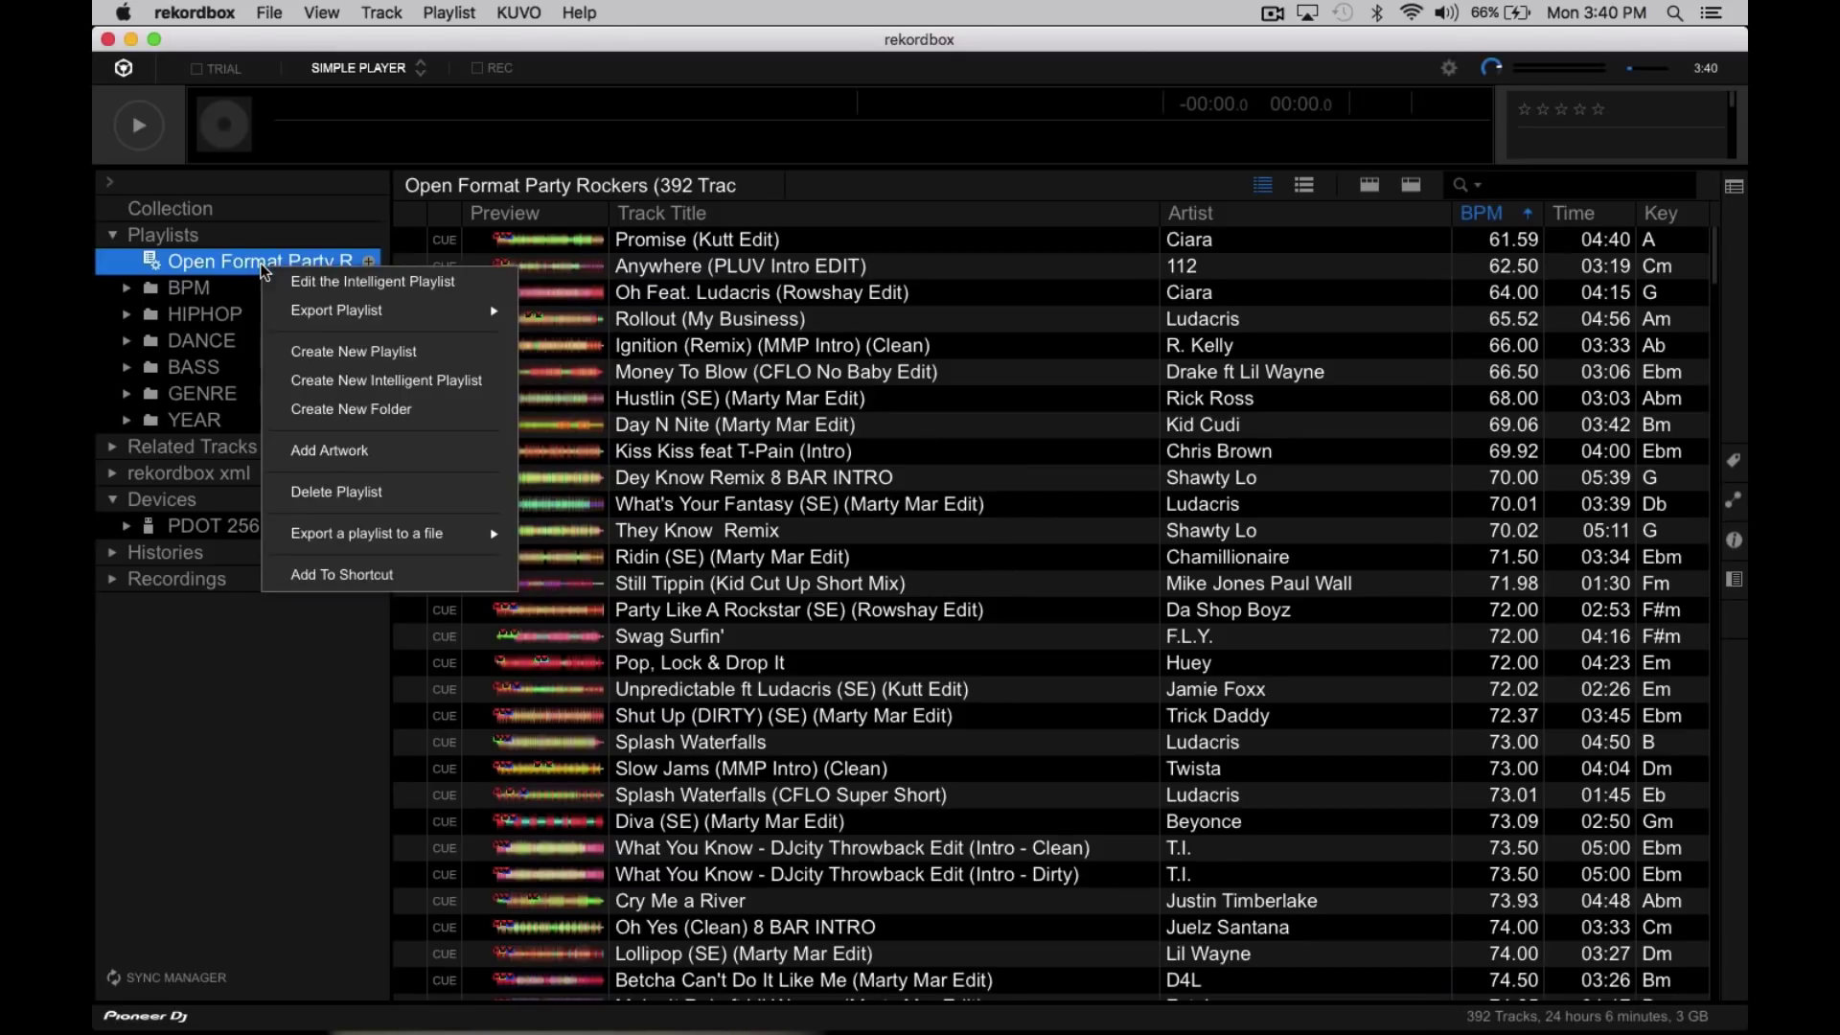
left_click(299, 280)
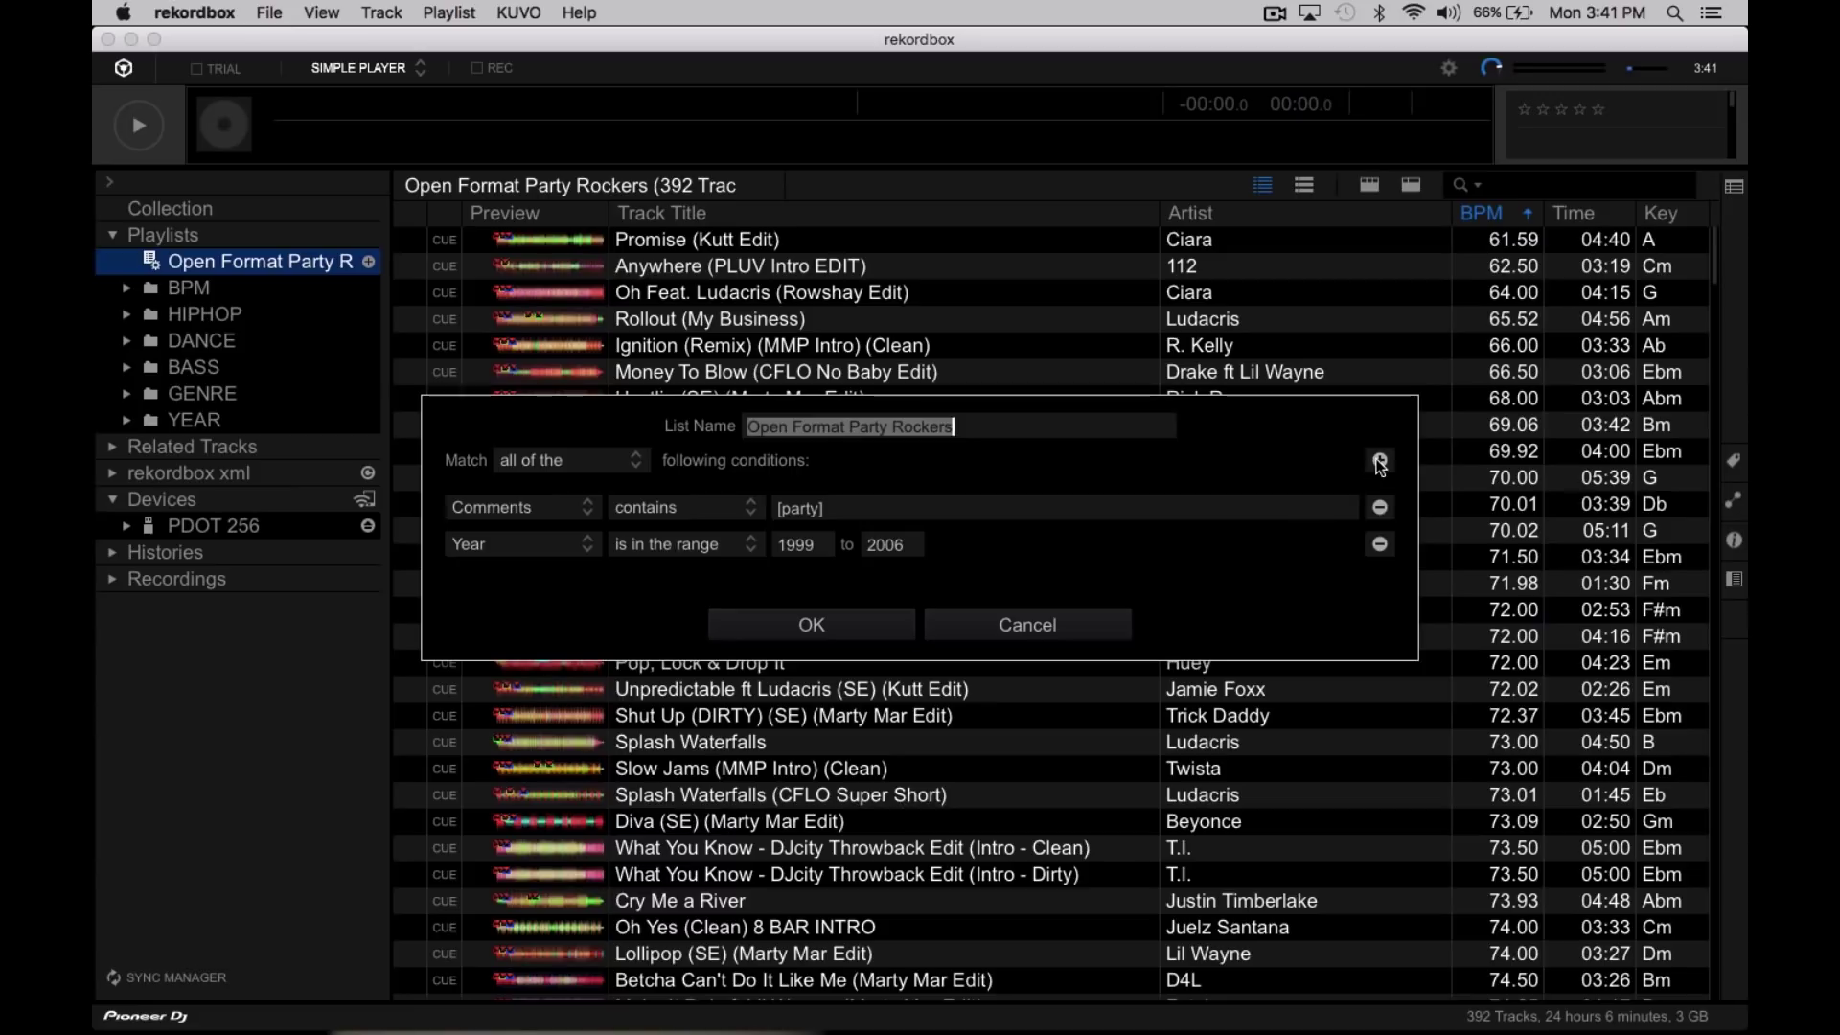
left_click(1380, 461)
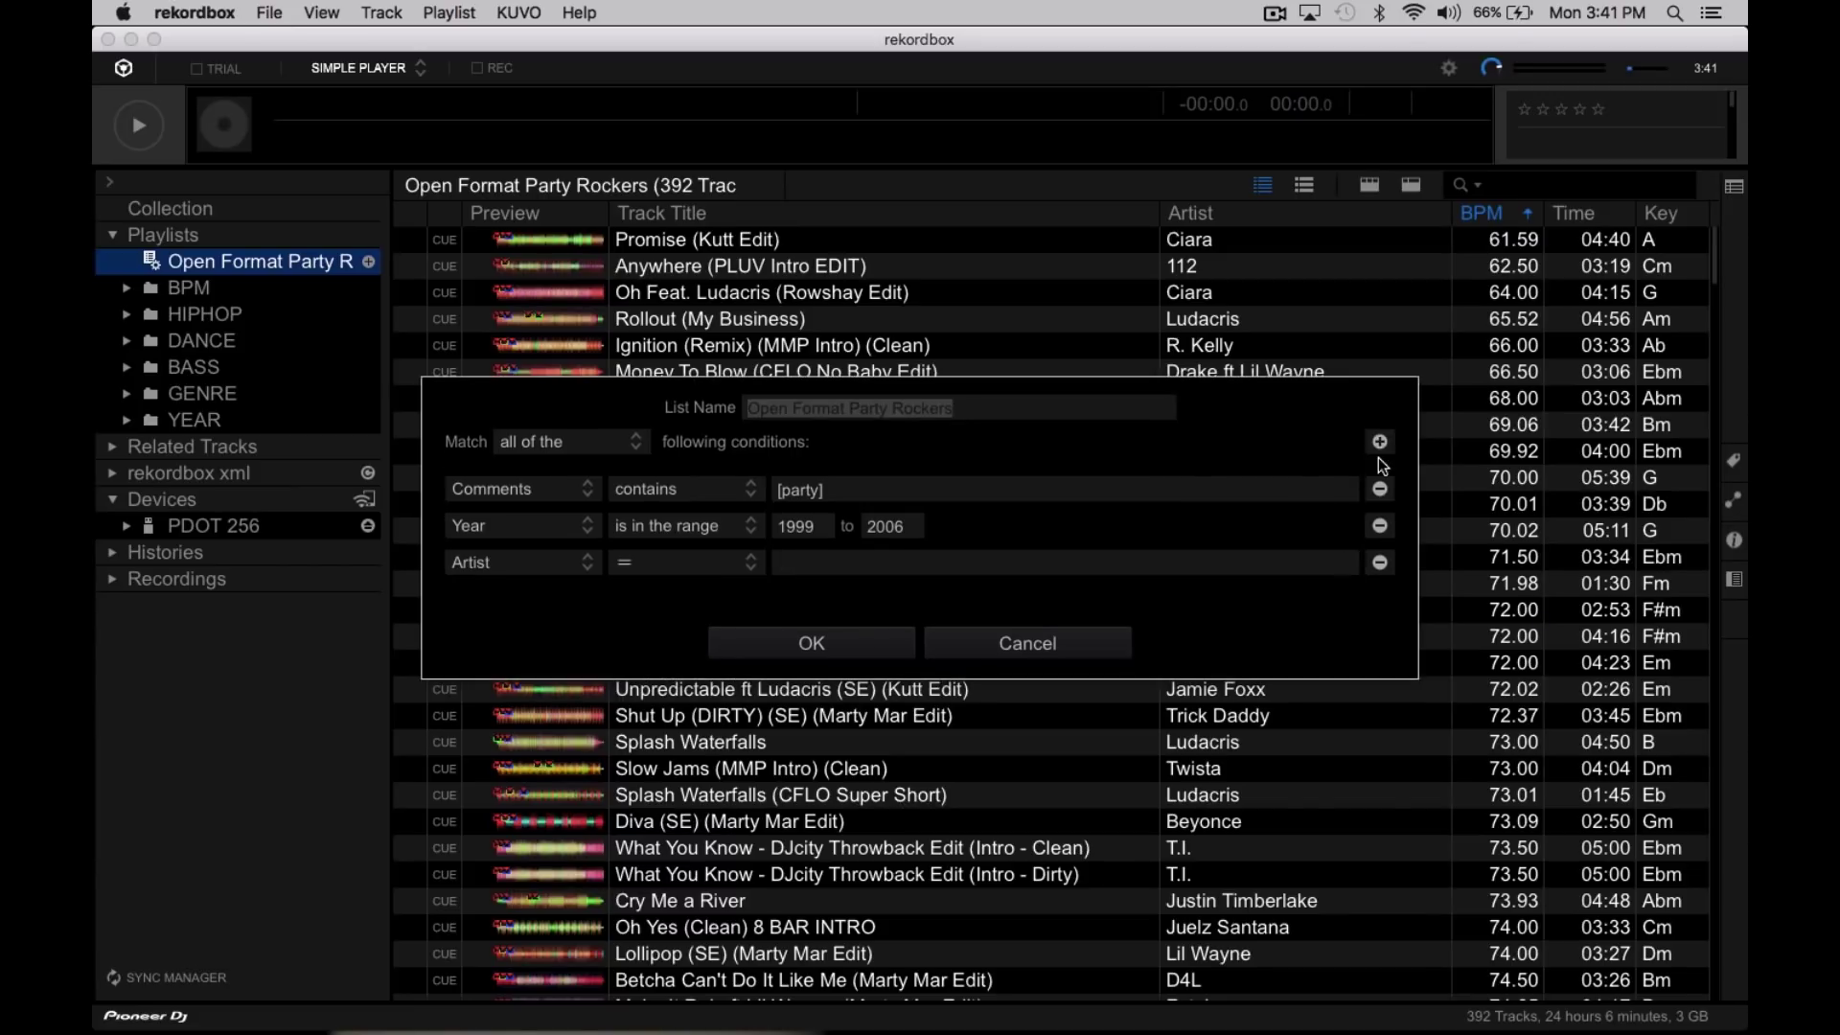
Set the new condition to Genre = R&B and confirm, leaving 78 tracks.
left_click(553, 564)
scroll(566, 632, "down", 1)
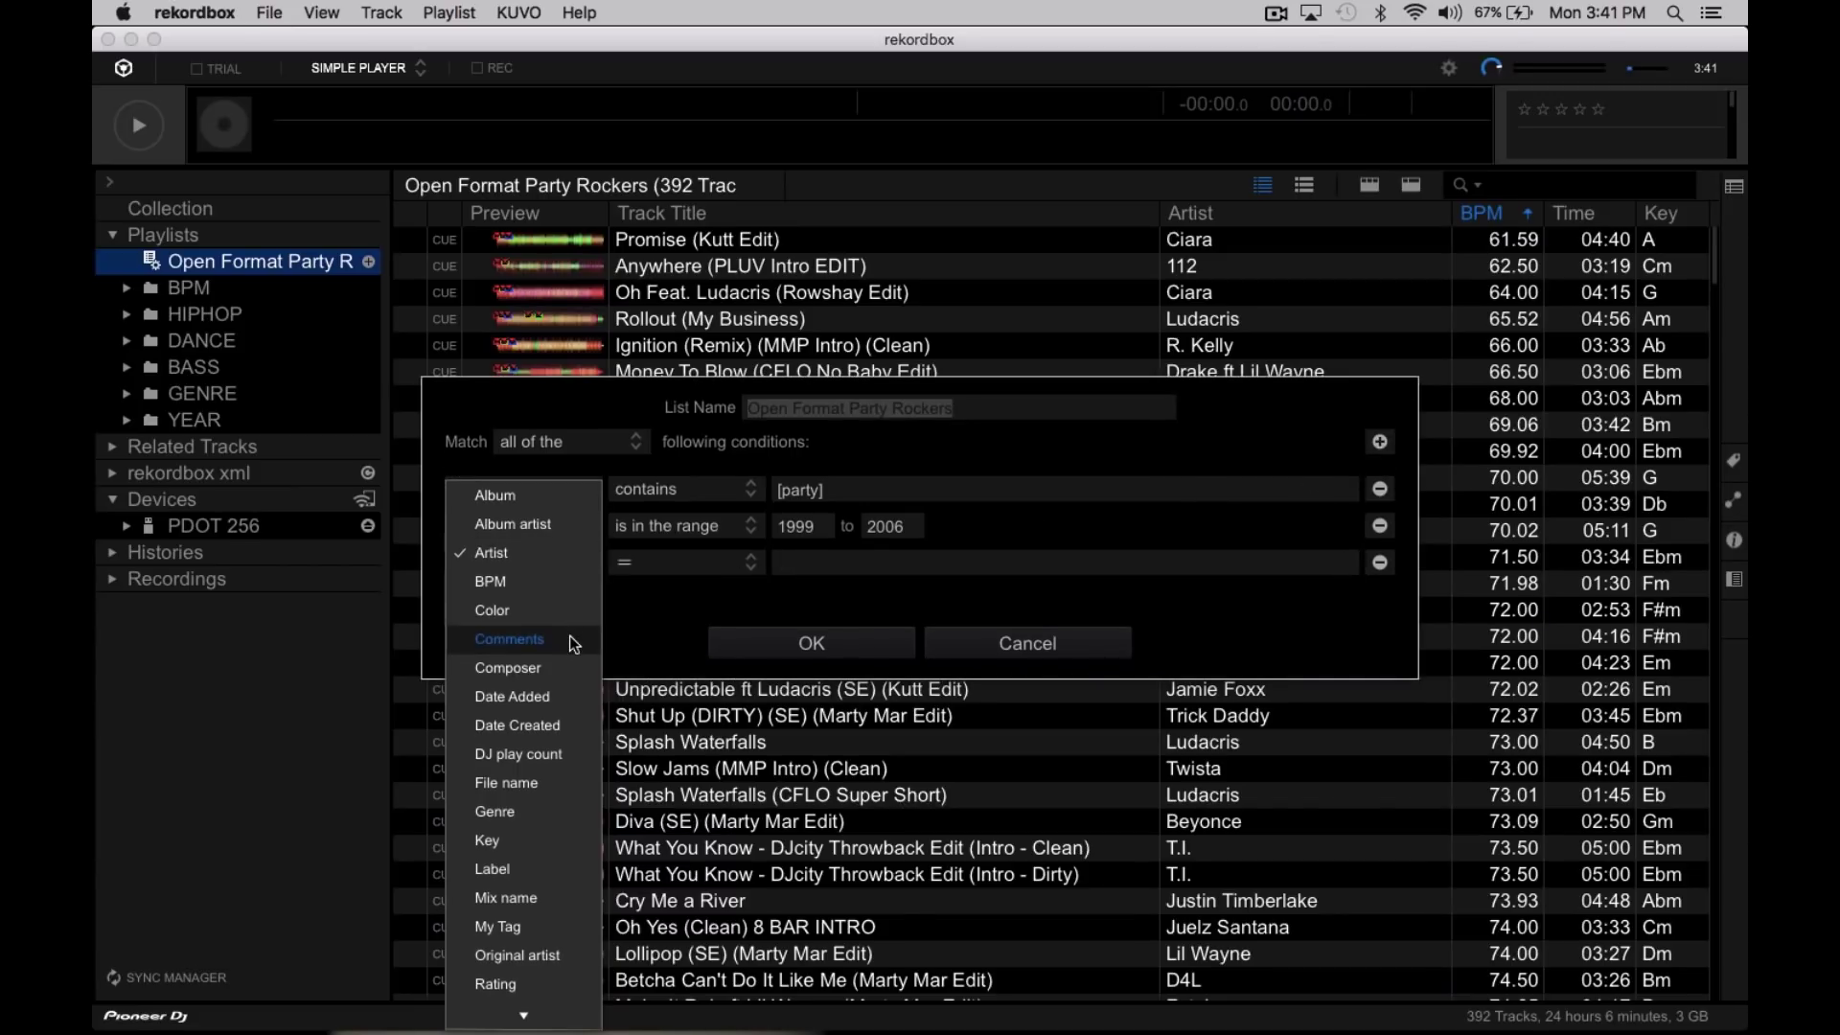
left_click(553, 820)
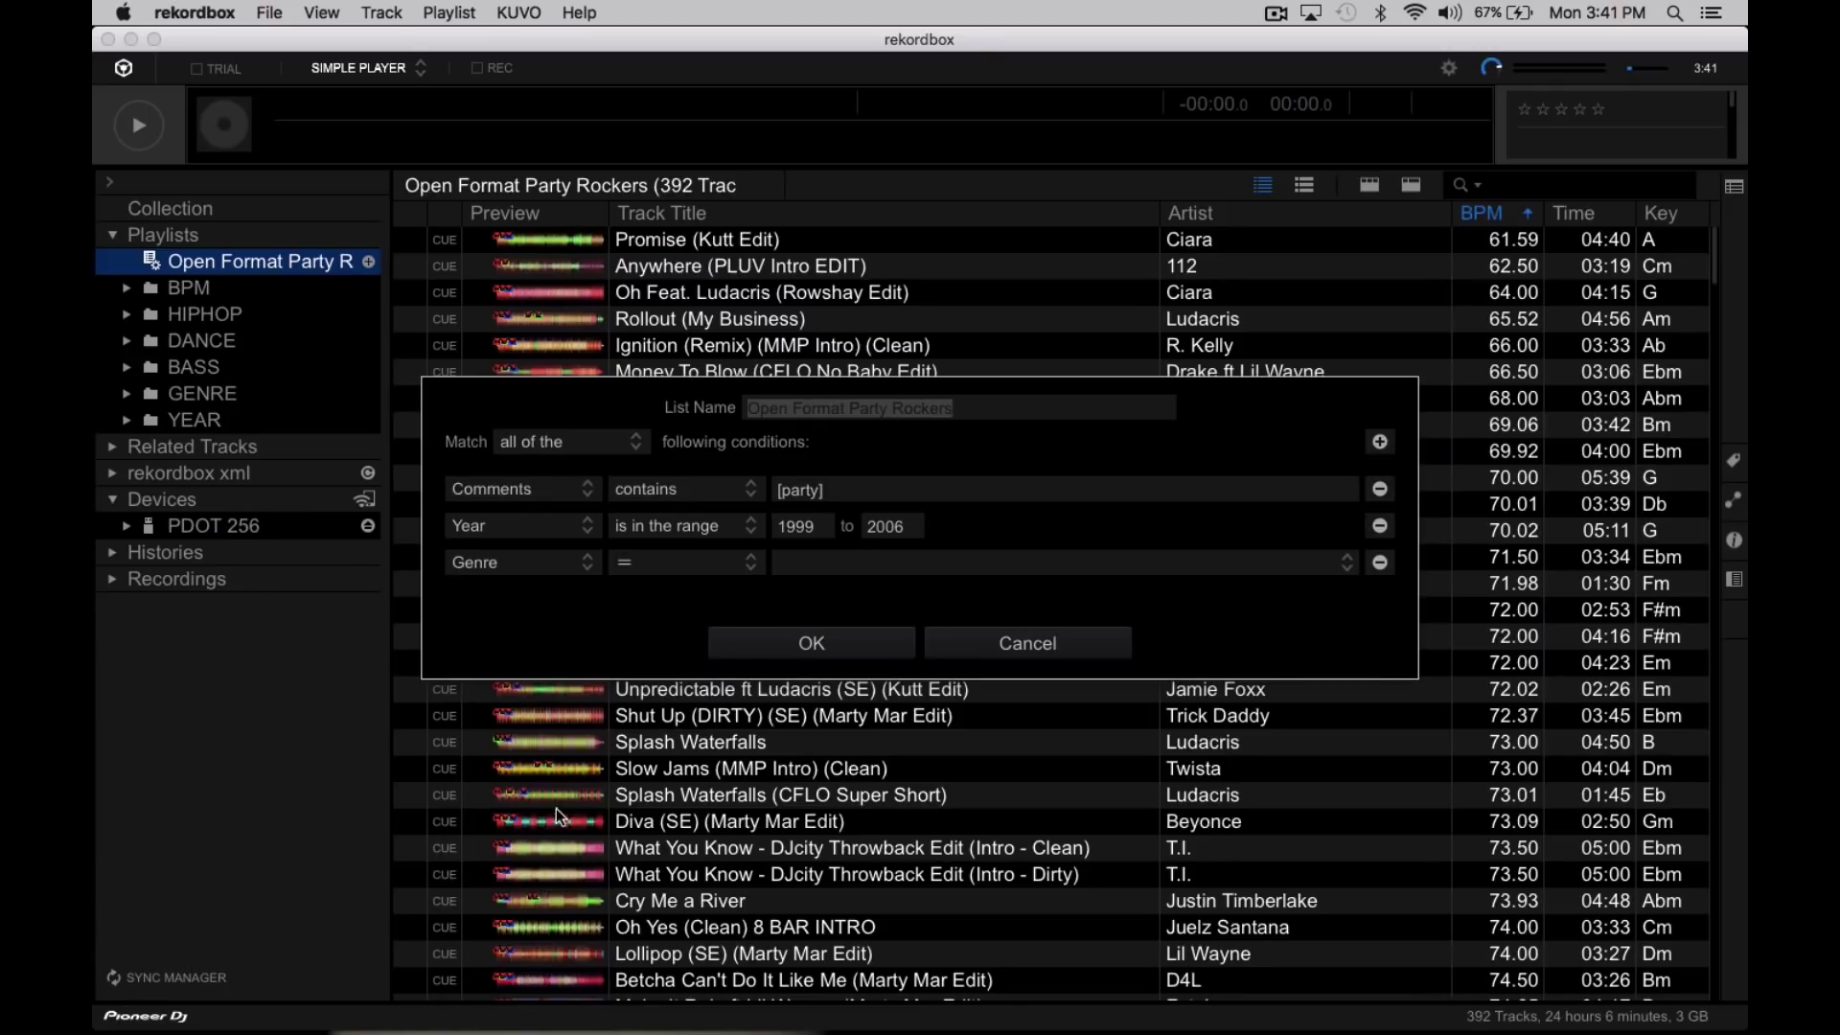
left_click(685, 565)
left_click(685, 572)
left_click(792, 565)
type("R&B")
left_click(815, 643)
left_click(815, 643)
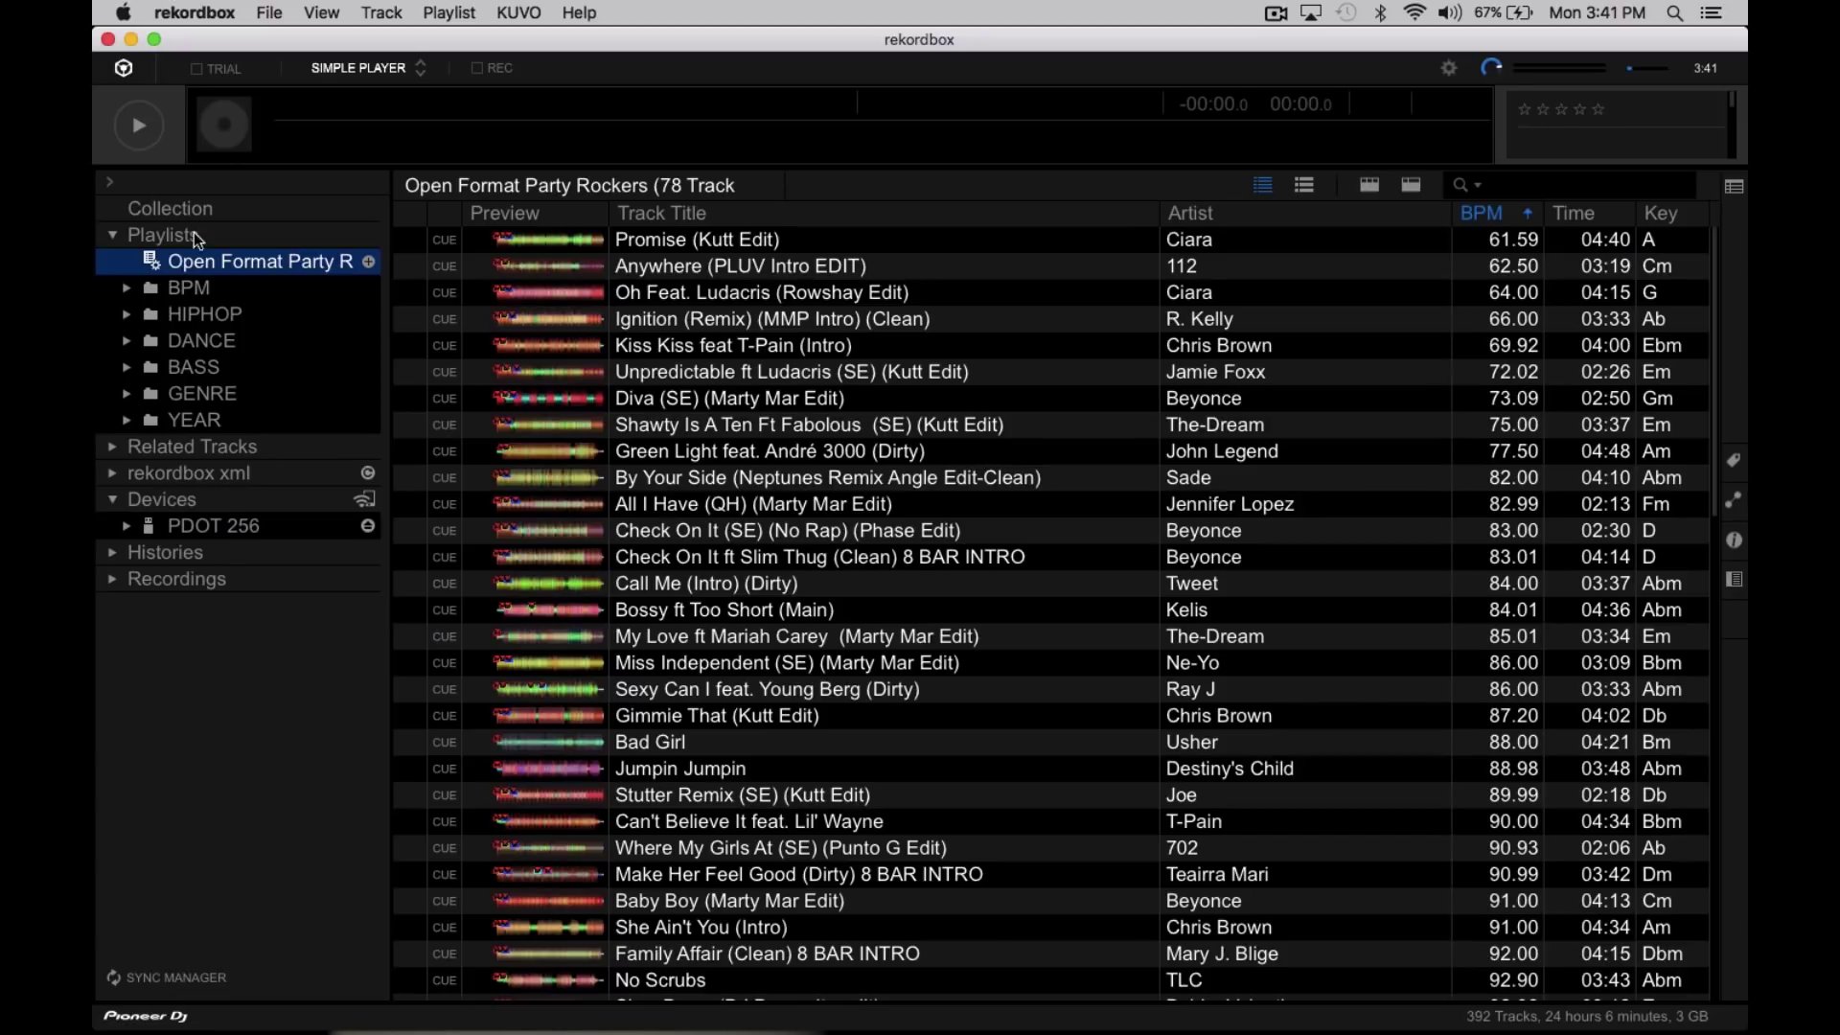
Add a fourth rule, BPM in the range 70 to 89, cutting the playlist to 16 tracks.
right_click(290, 267)
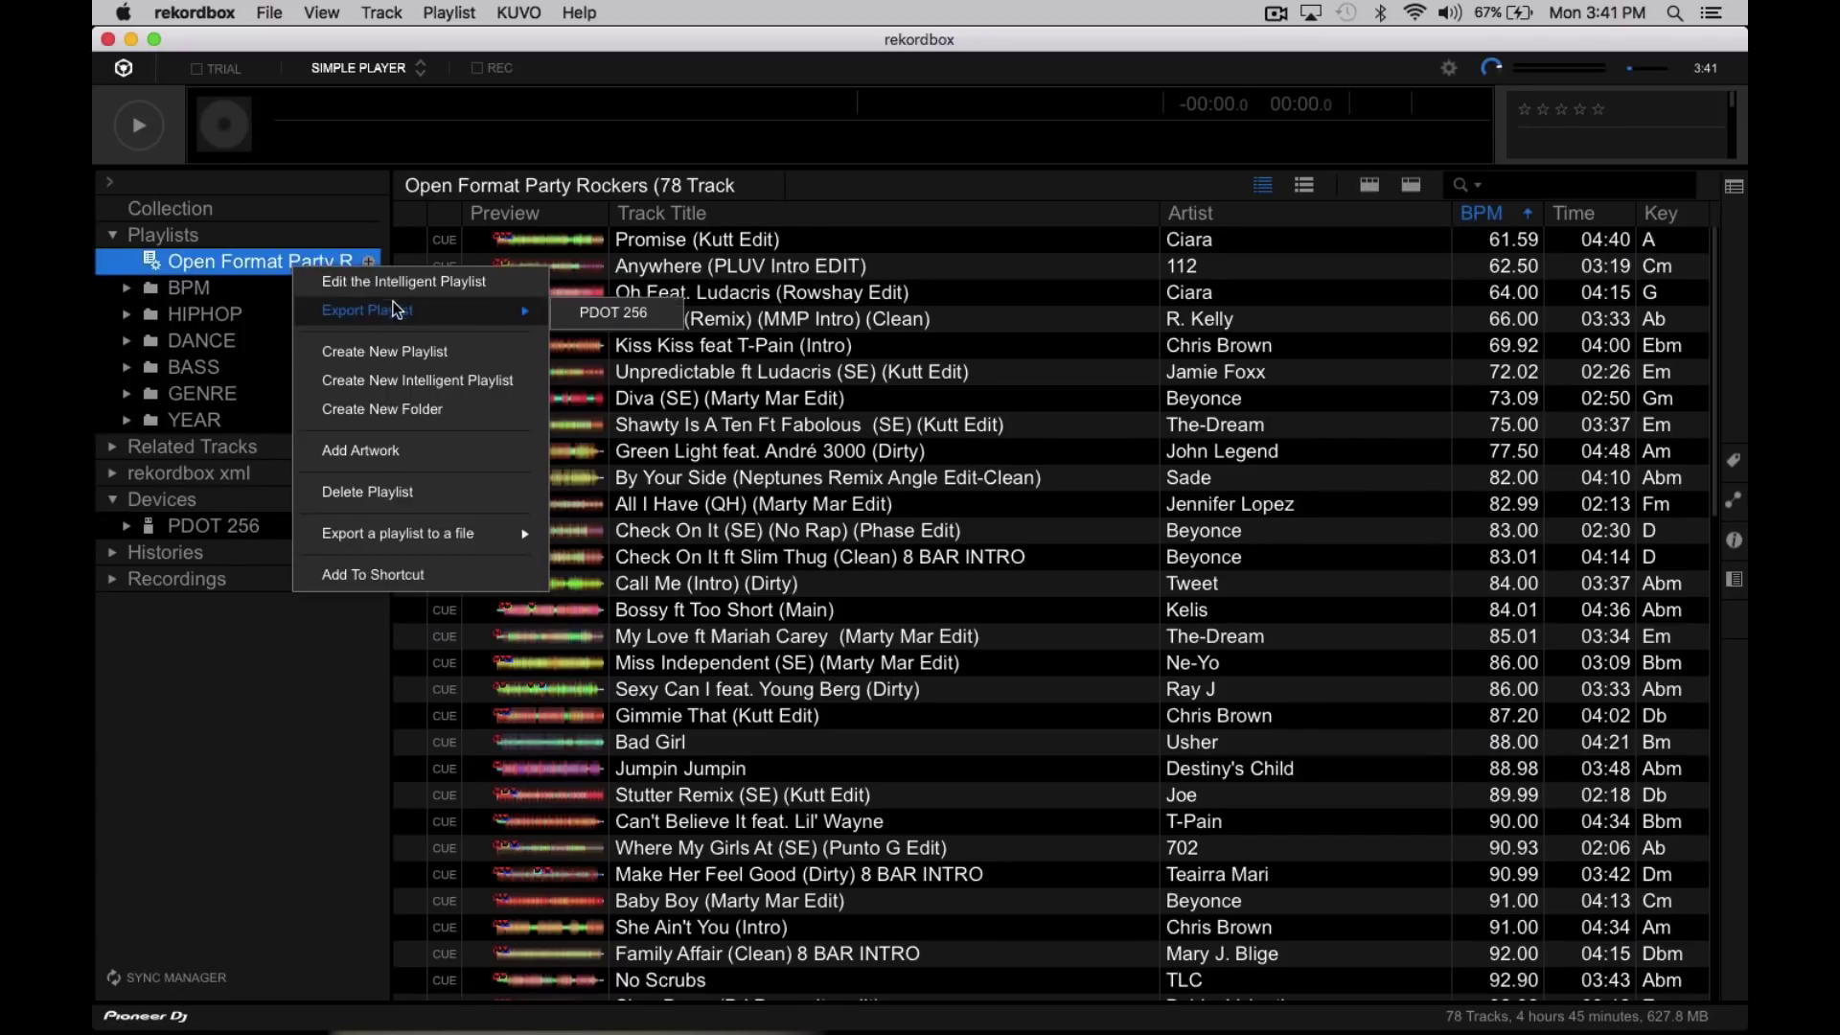
left_click(394, 288)
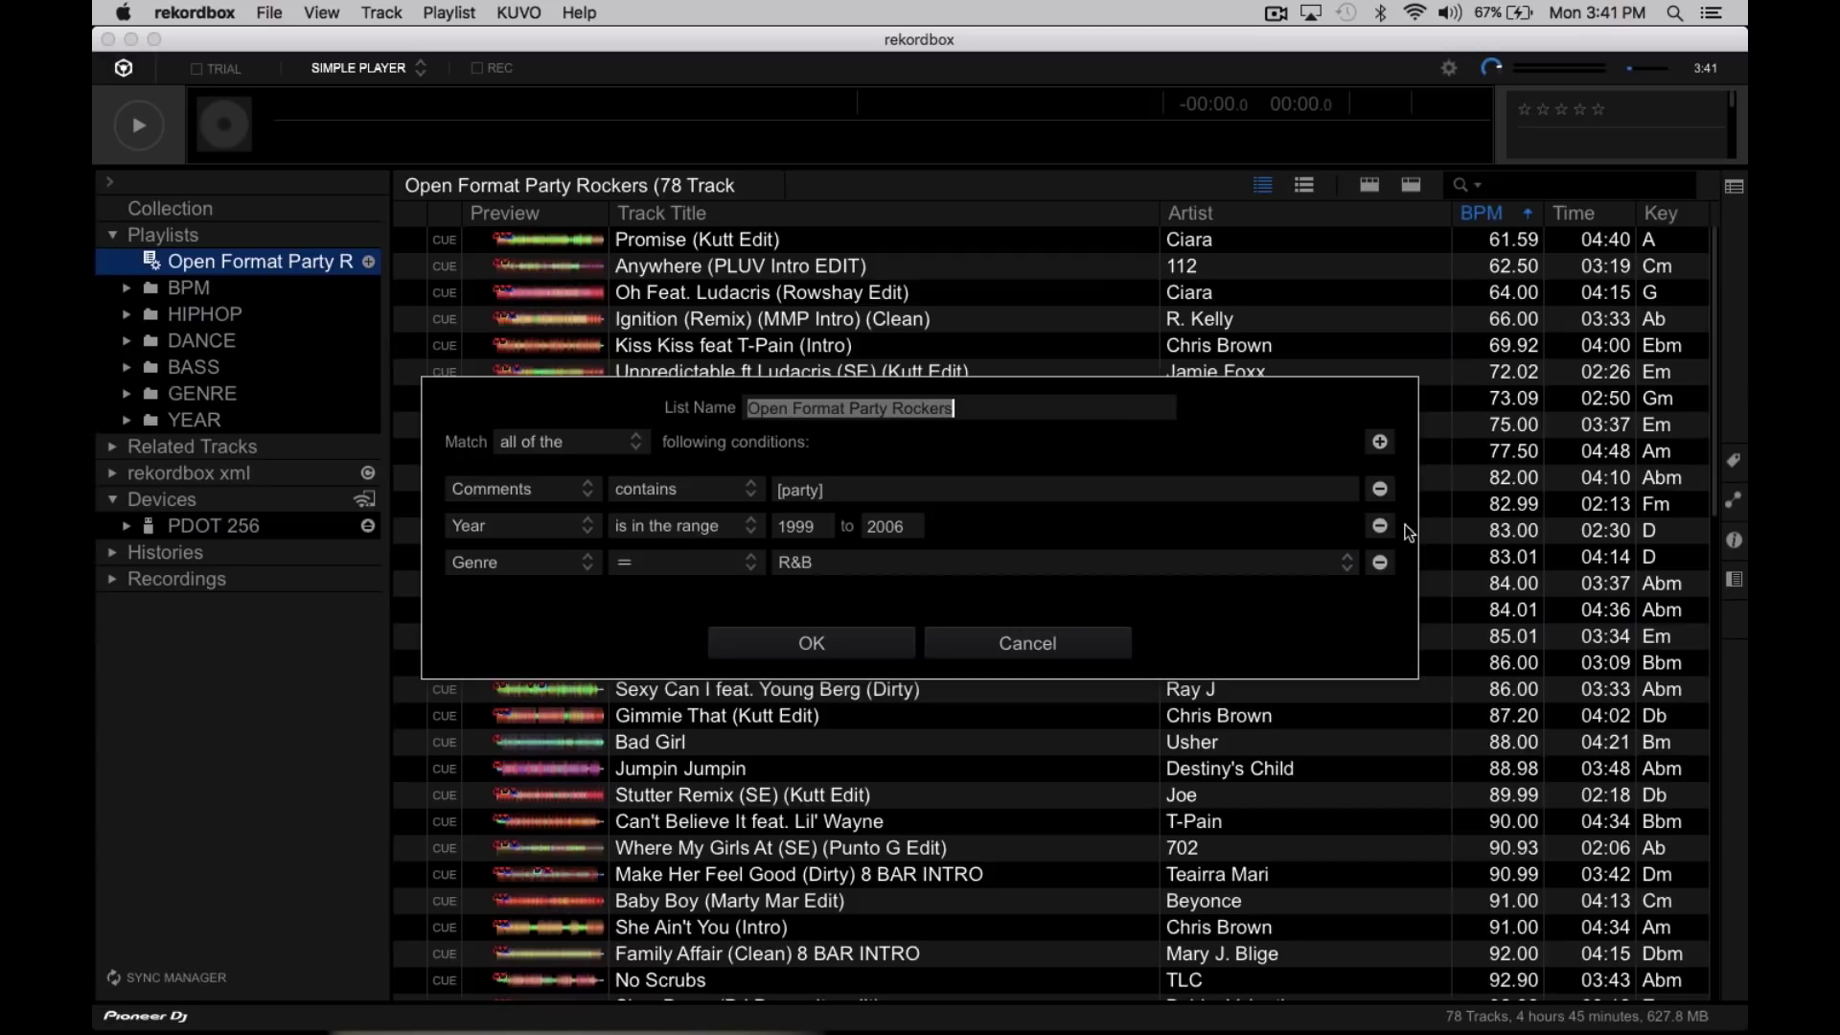
left_click(1380, 442)
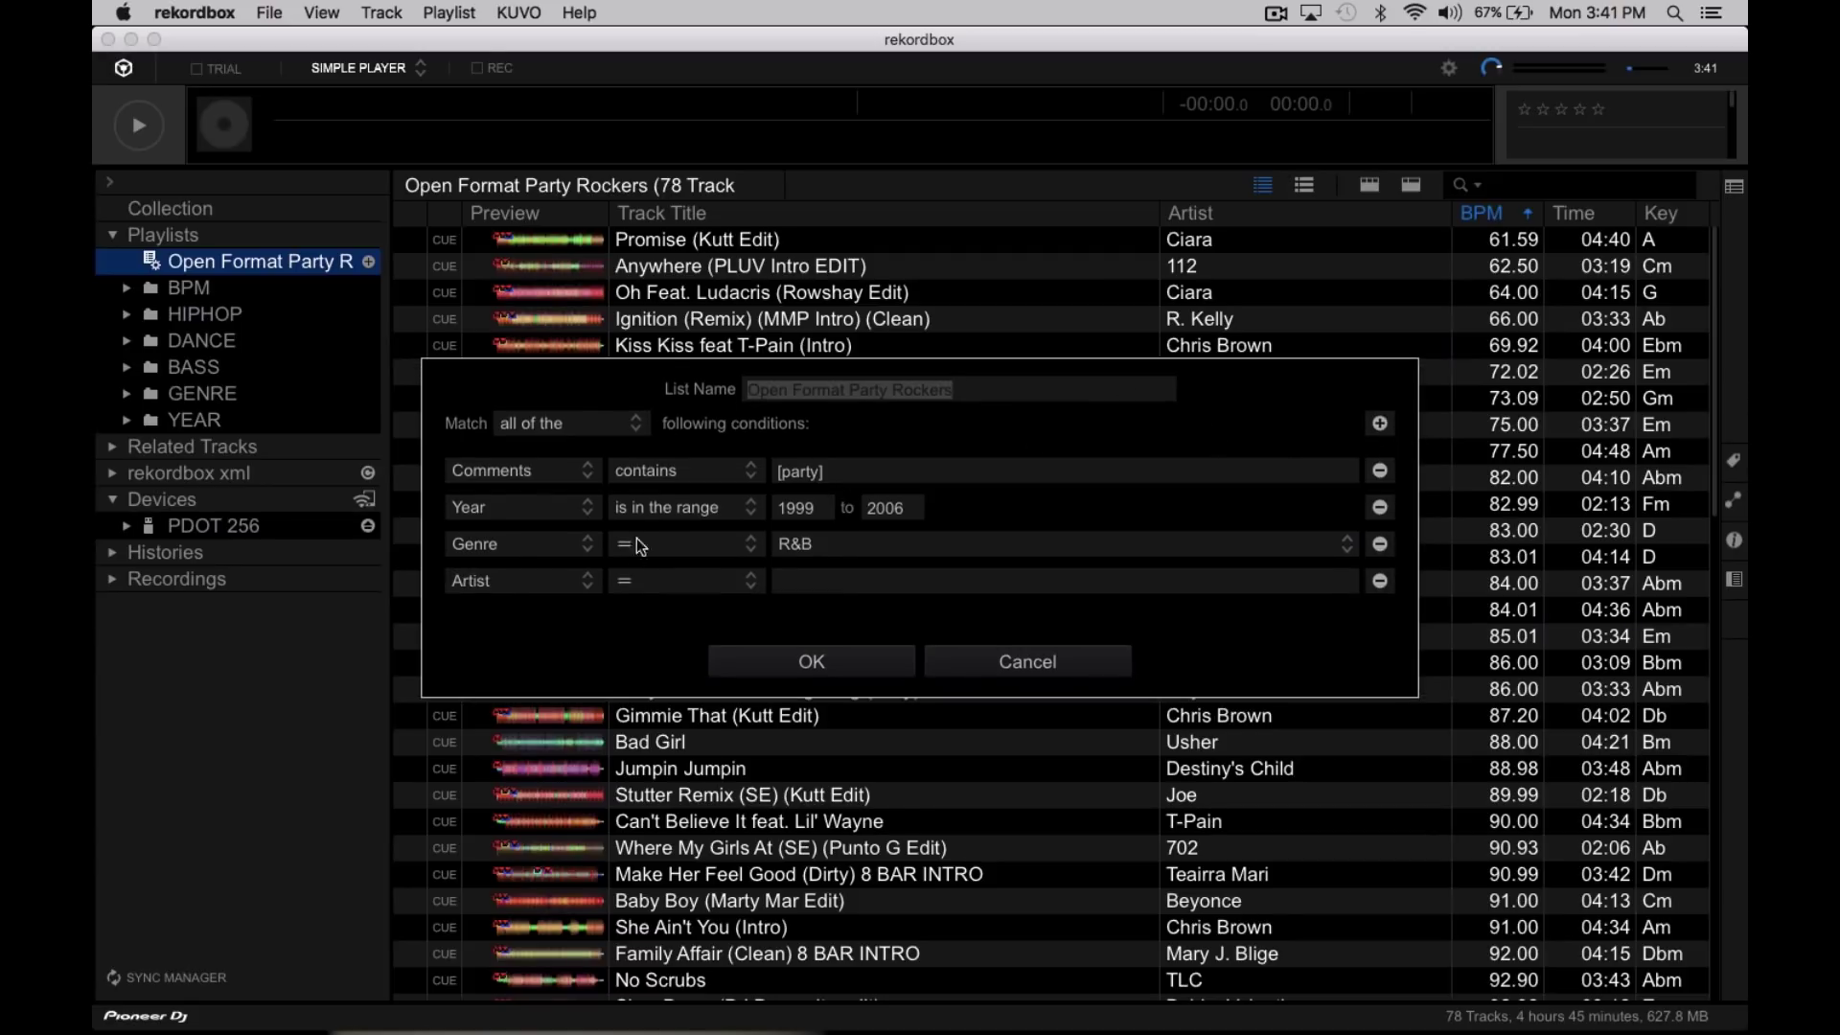
left_click(561, 580)
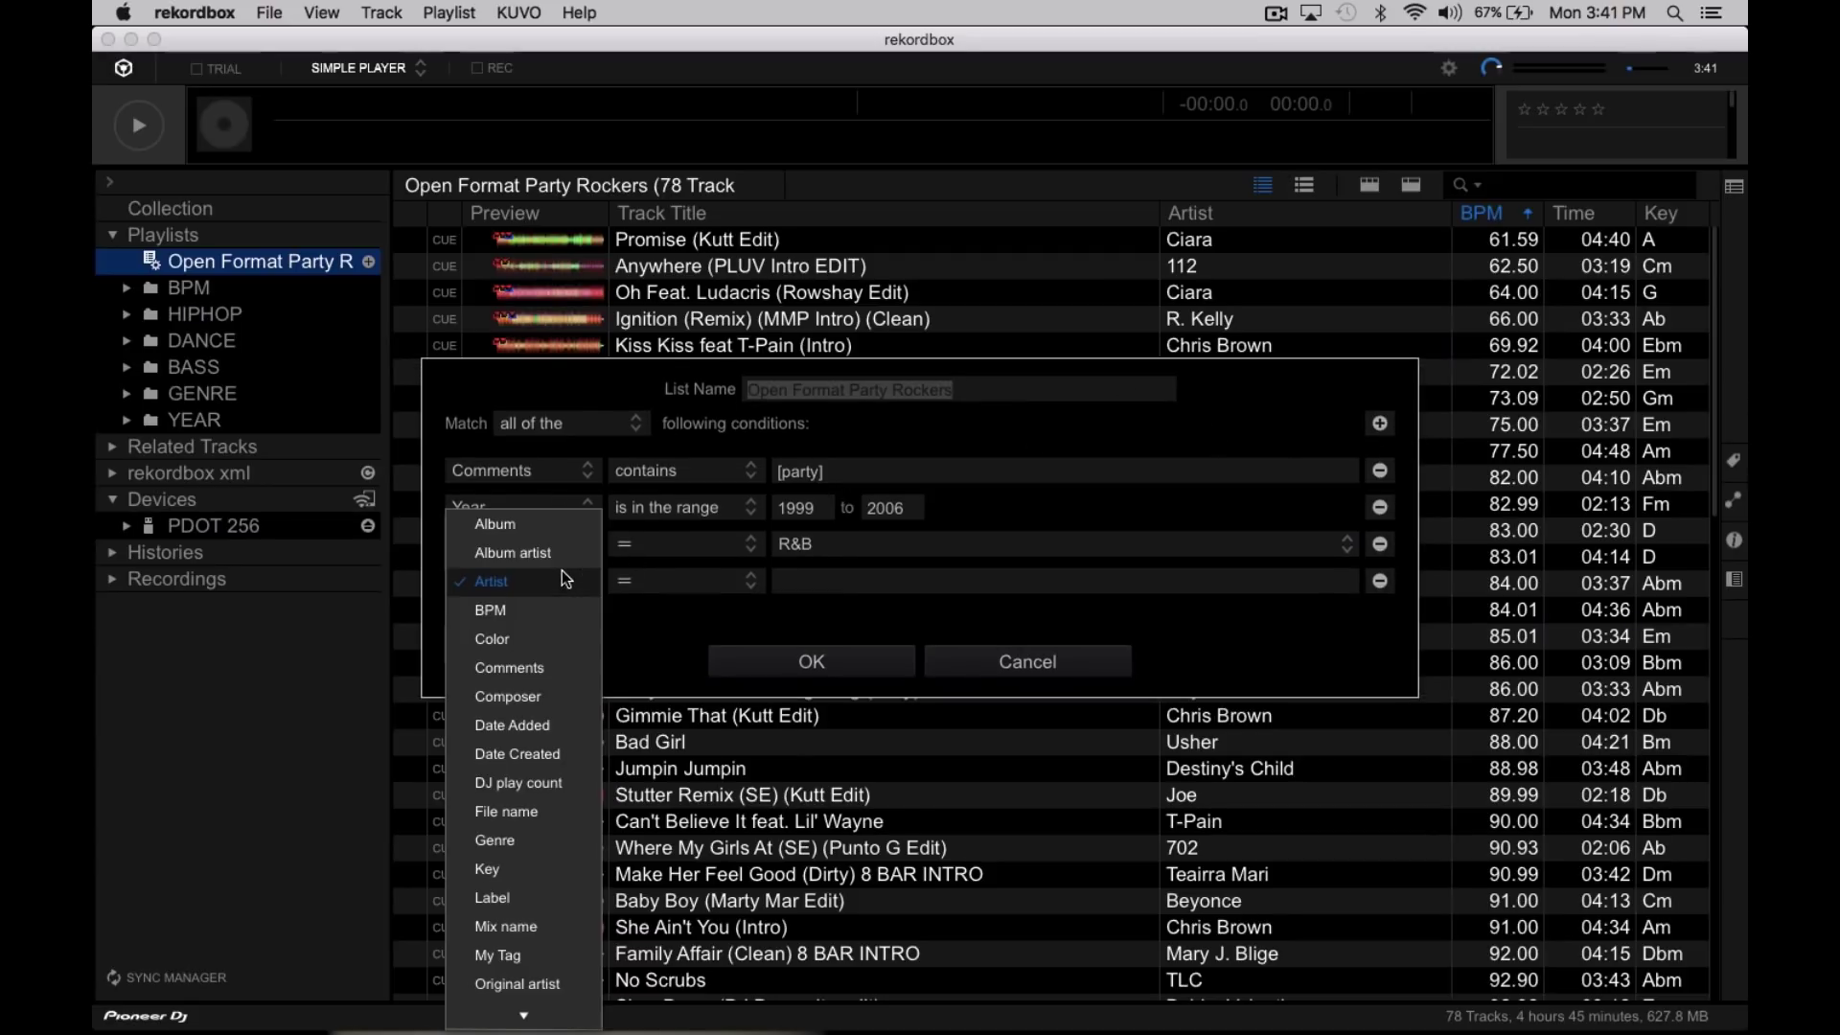
left_click(533, 611)
left_click(619, 582)
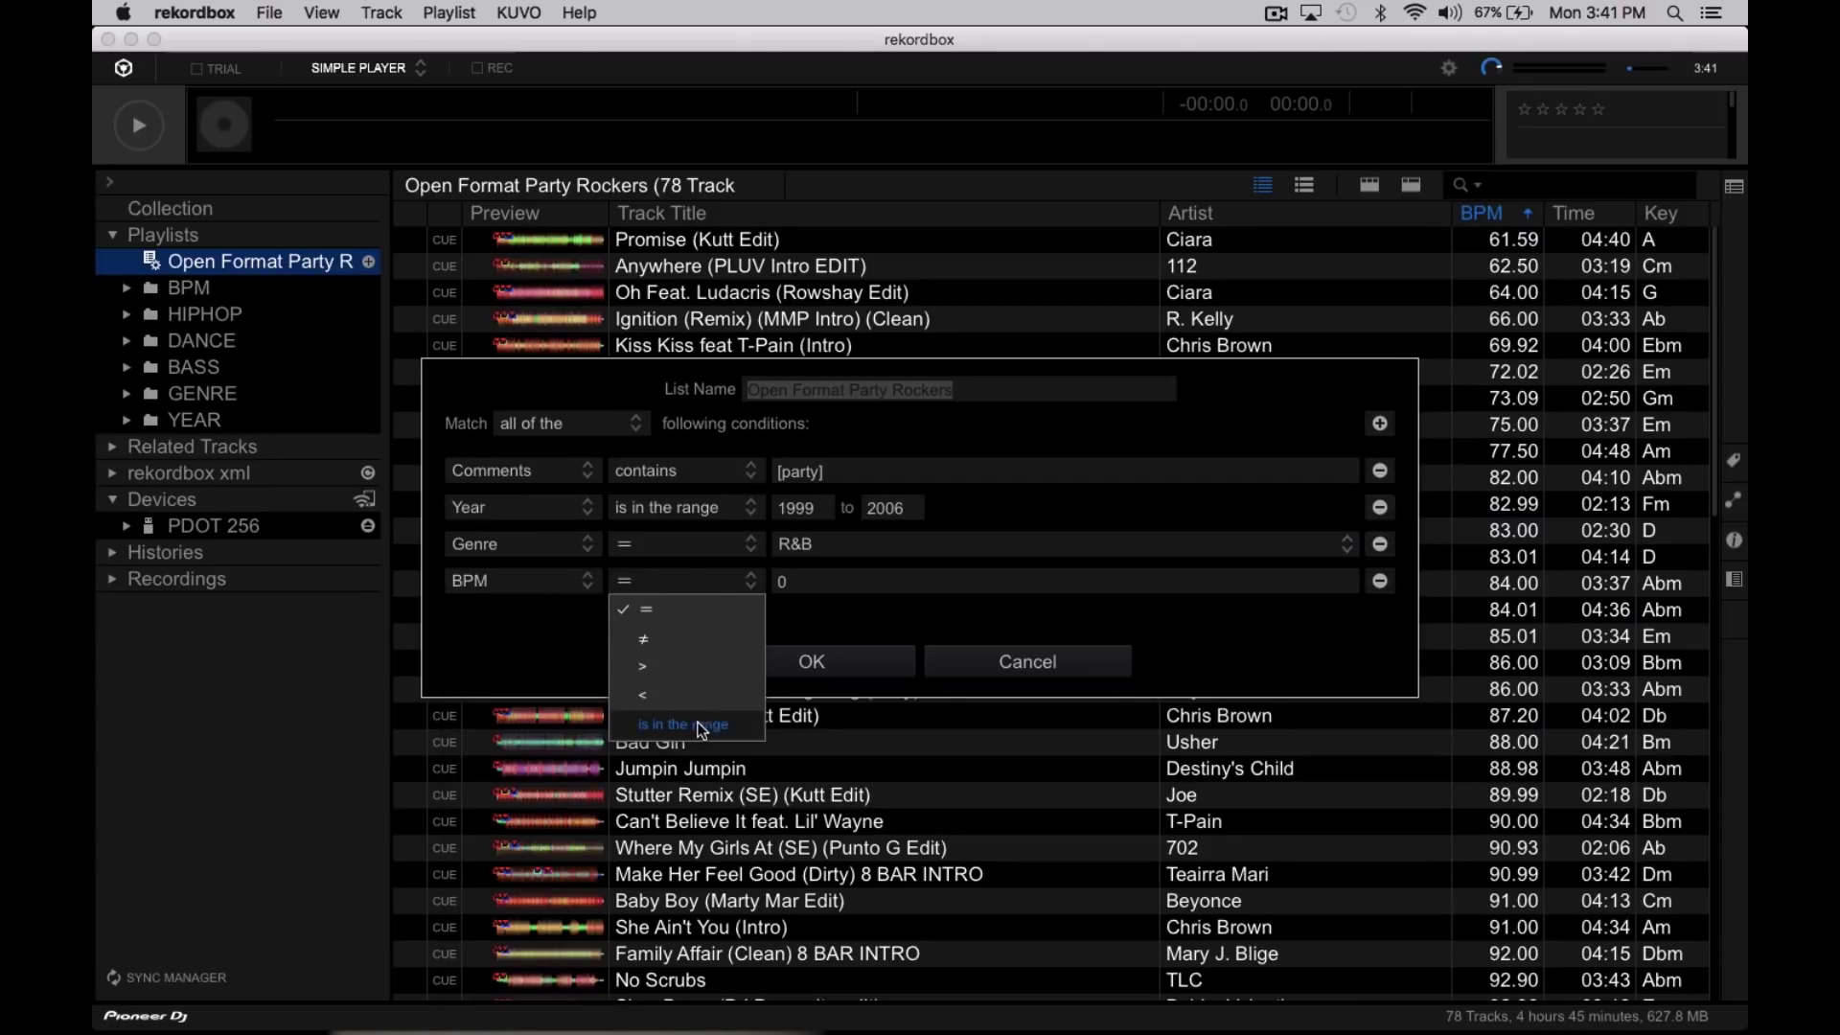
left_click(671, 725)
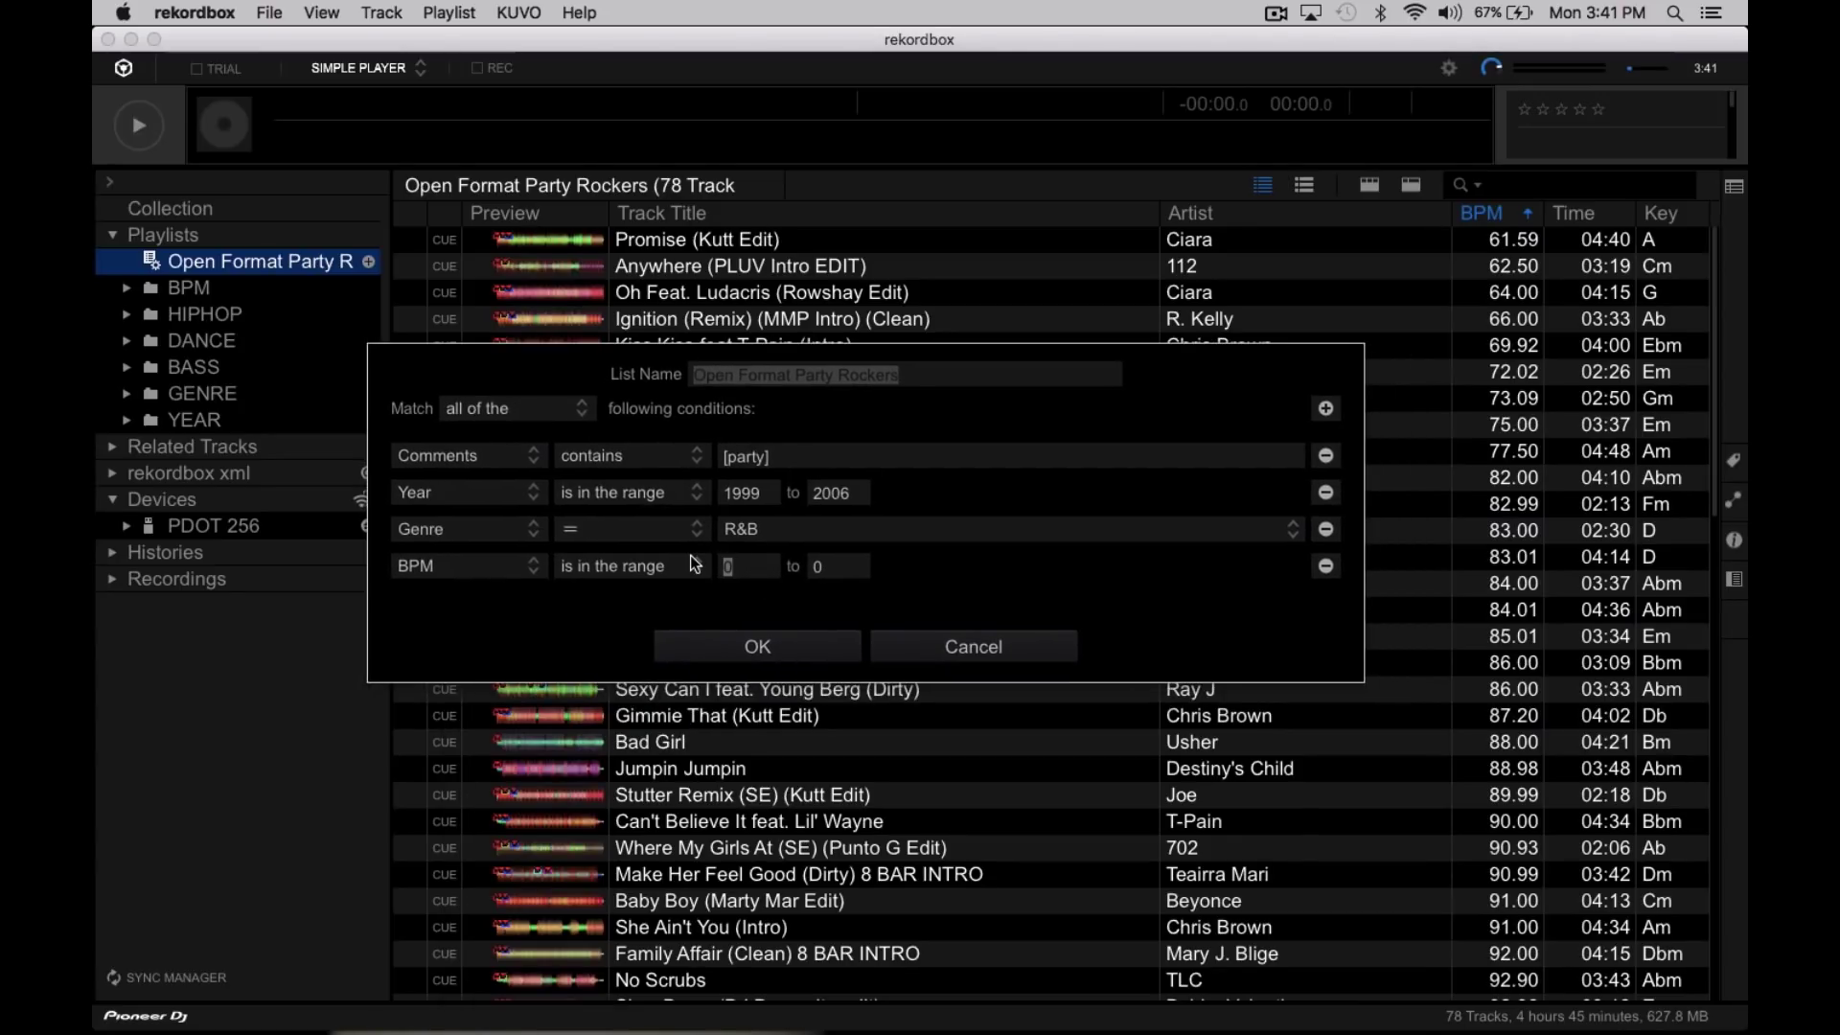
type("70")
key("Tab")
type("89")
left_click(773, 646)
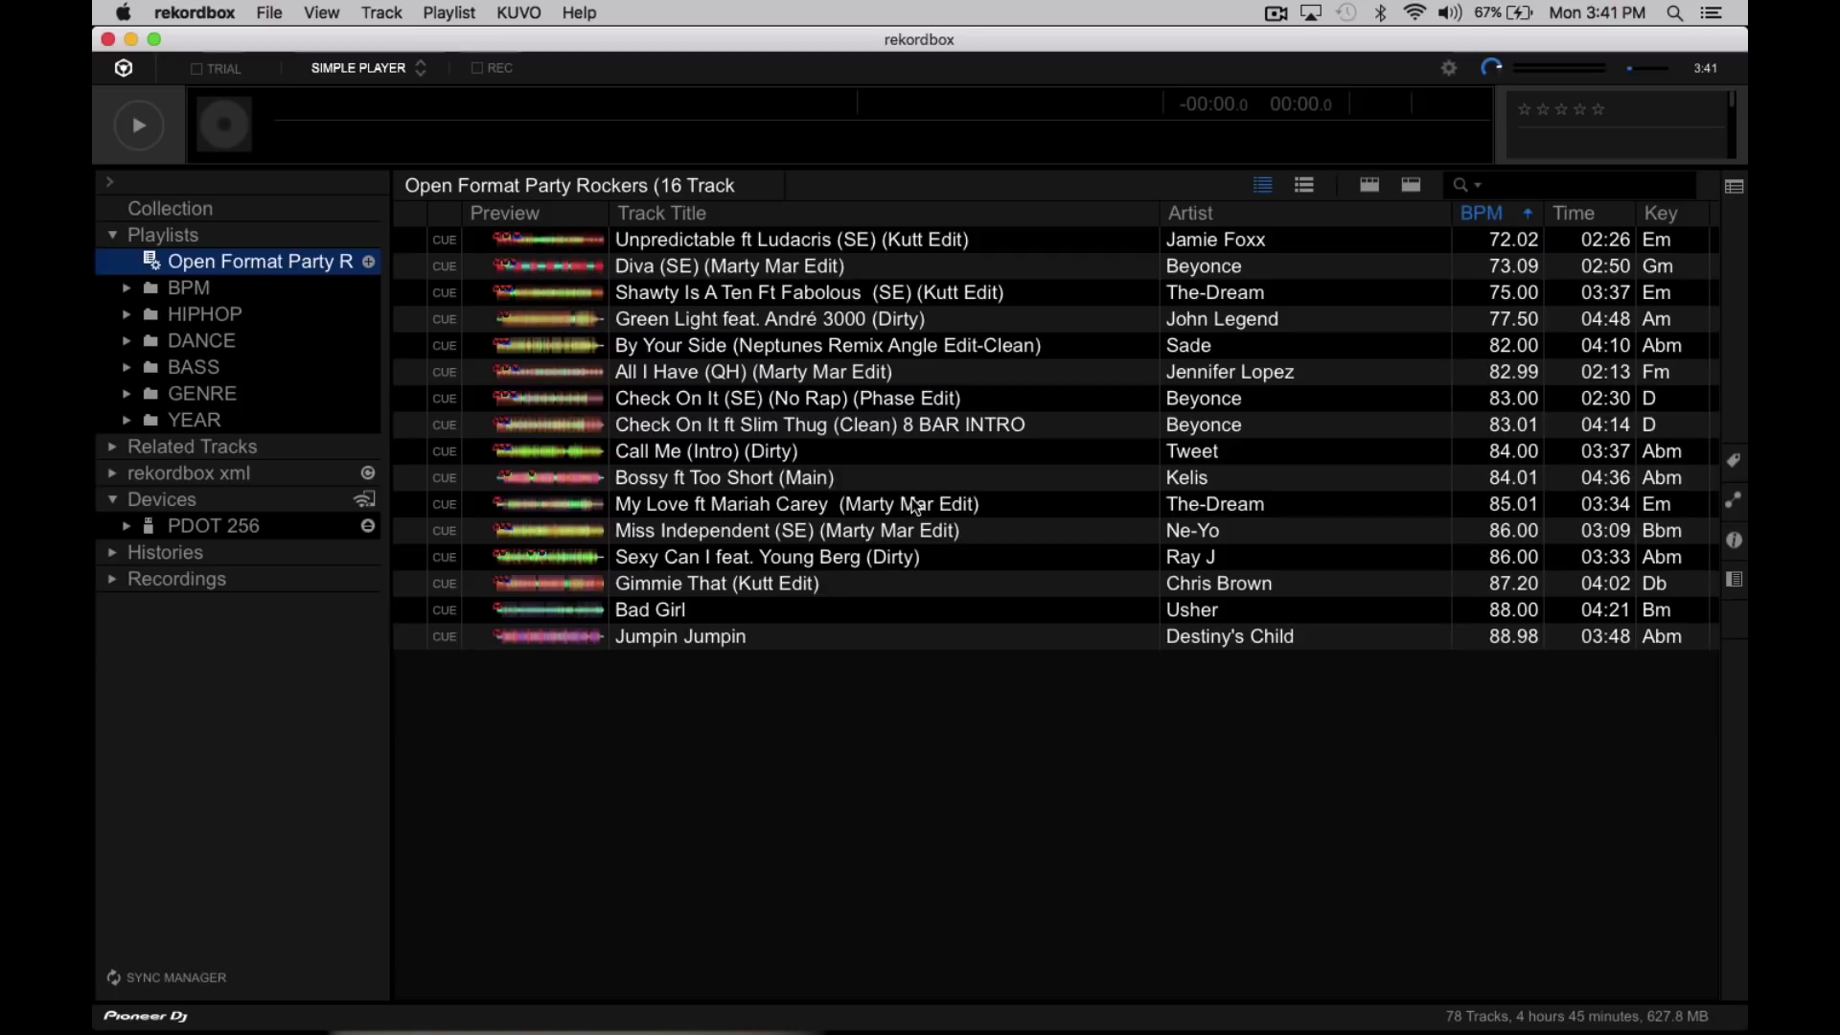
right_click(291, 263)
left_click(349, 274)
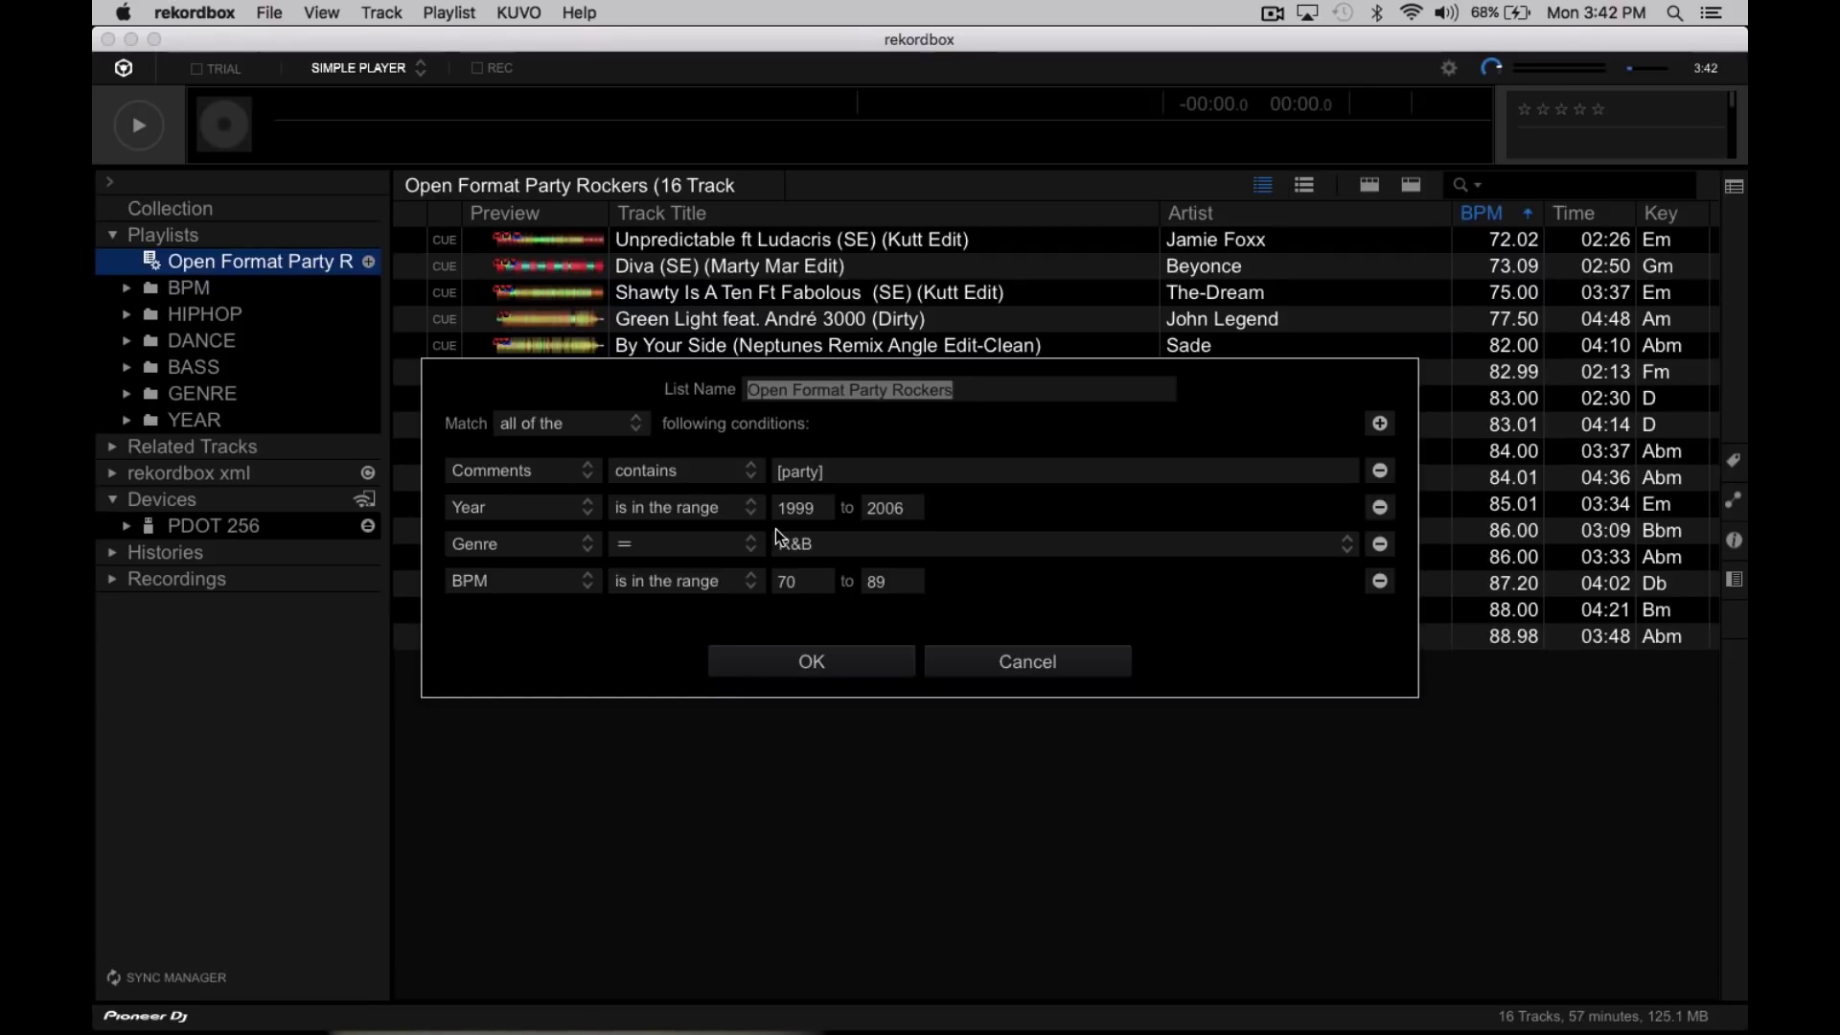
left_click(992, 665)
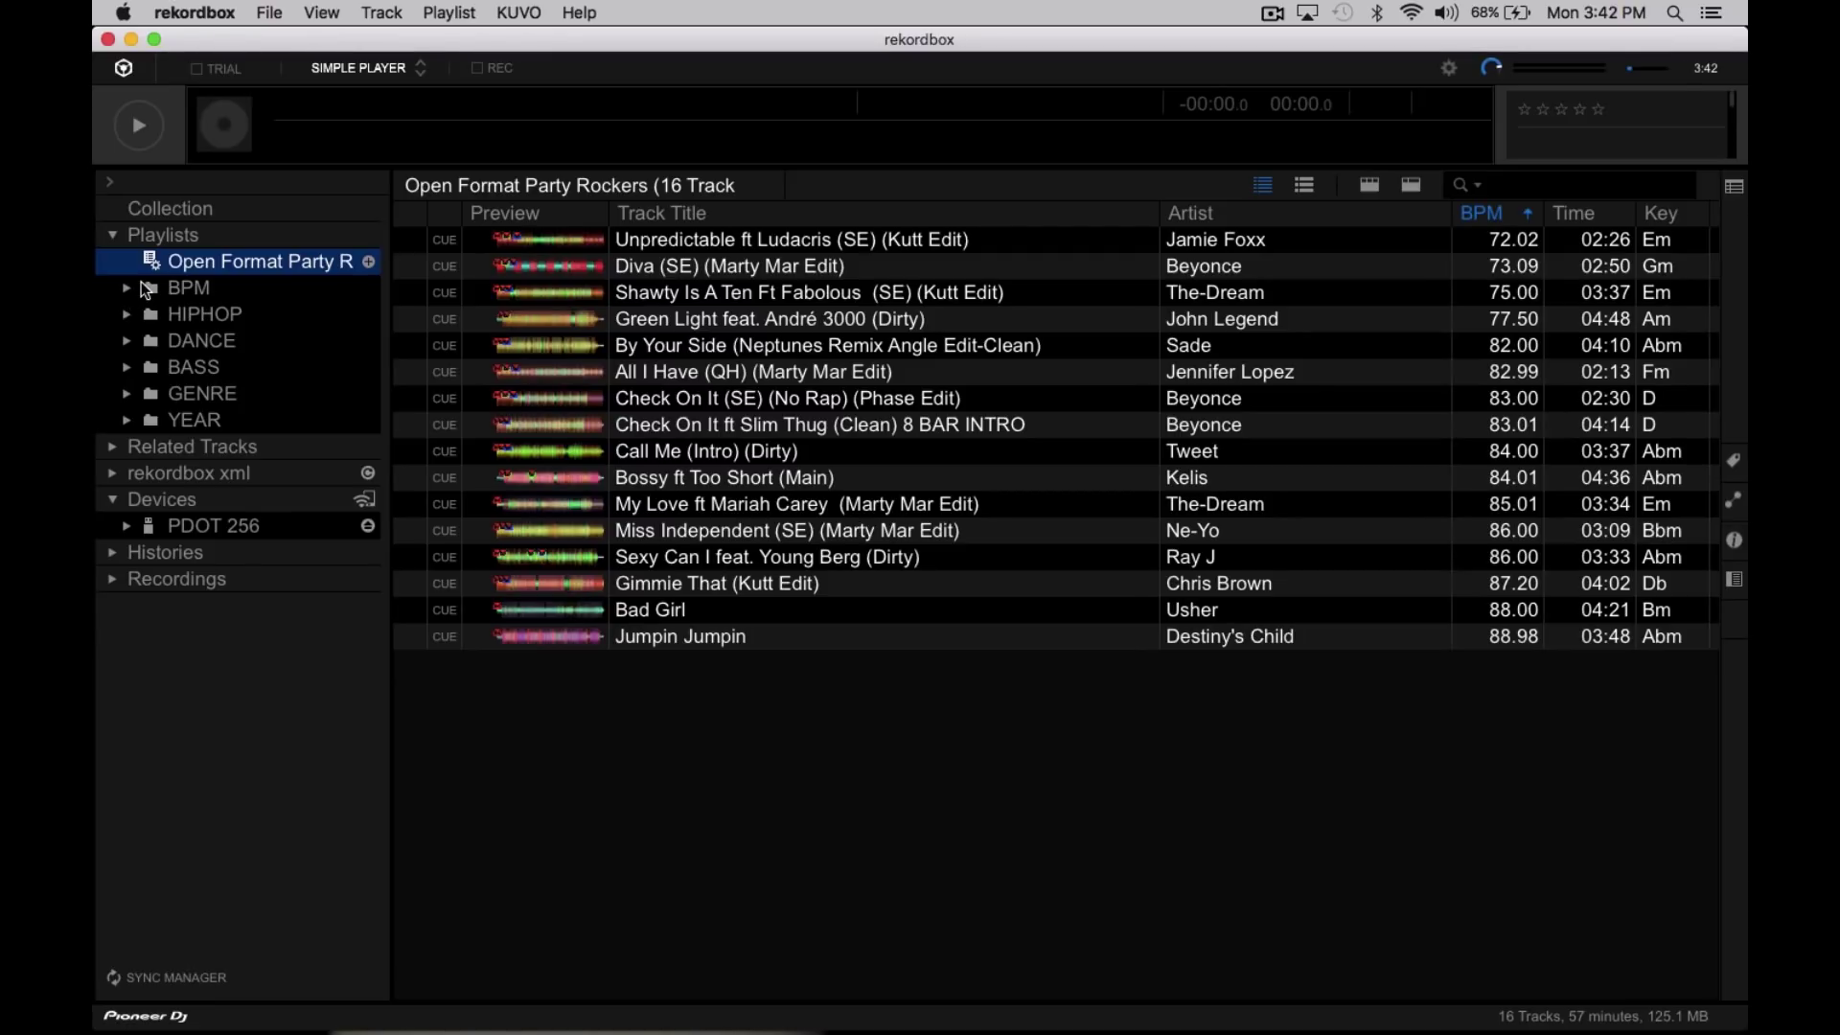
Browse the sidebar by expanding and collapsing the BPM and DANCE folders.
mouse_move(195, 259)
left_mouse_down()
mouse_move(186, 285)
mouse_move(216, 257)
left_mouse_up()
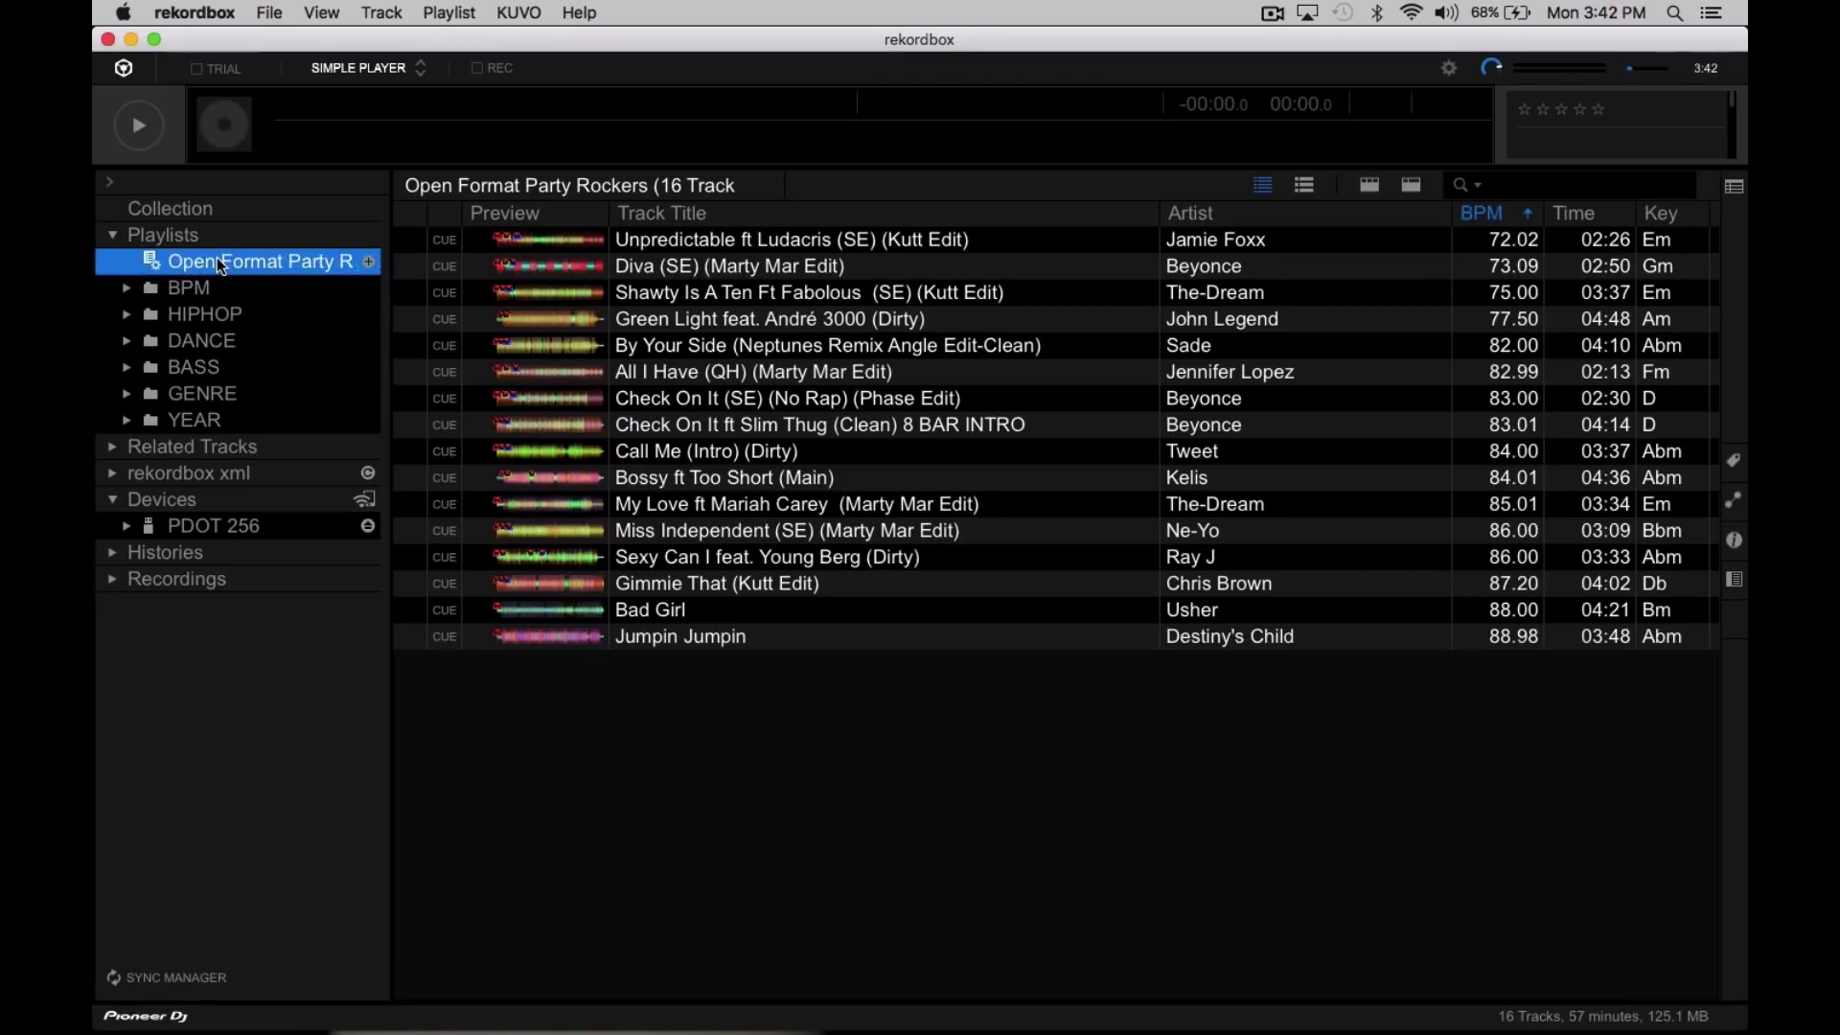
left_click(126, 287)
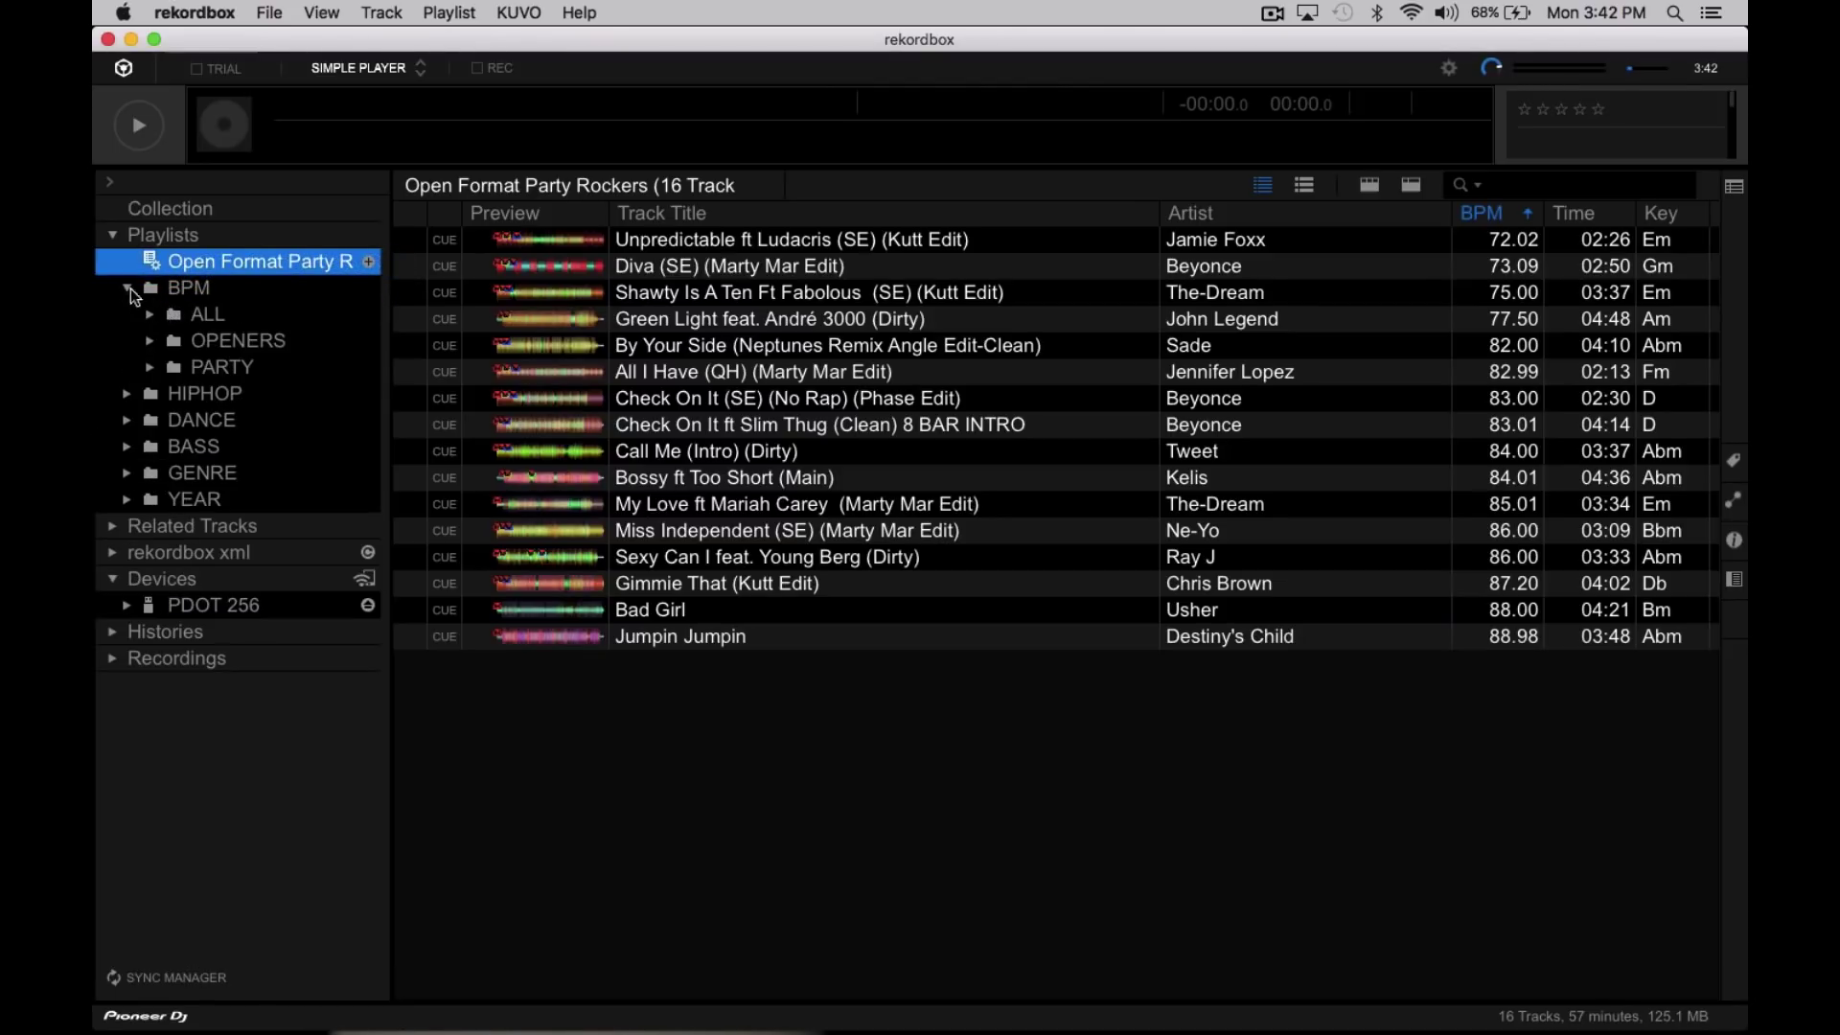
left_click(127, 287)
left_click(128, 341)
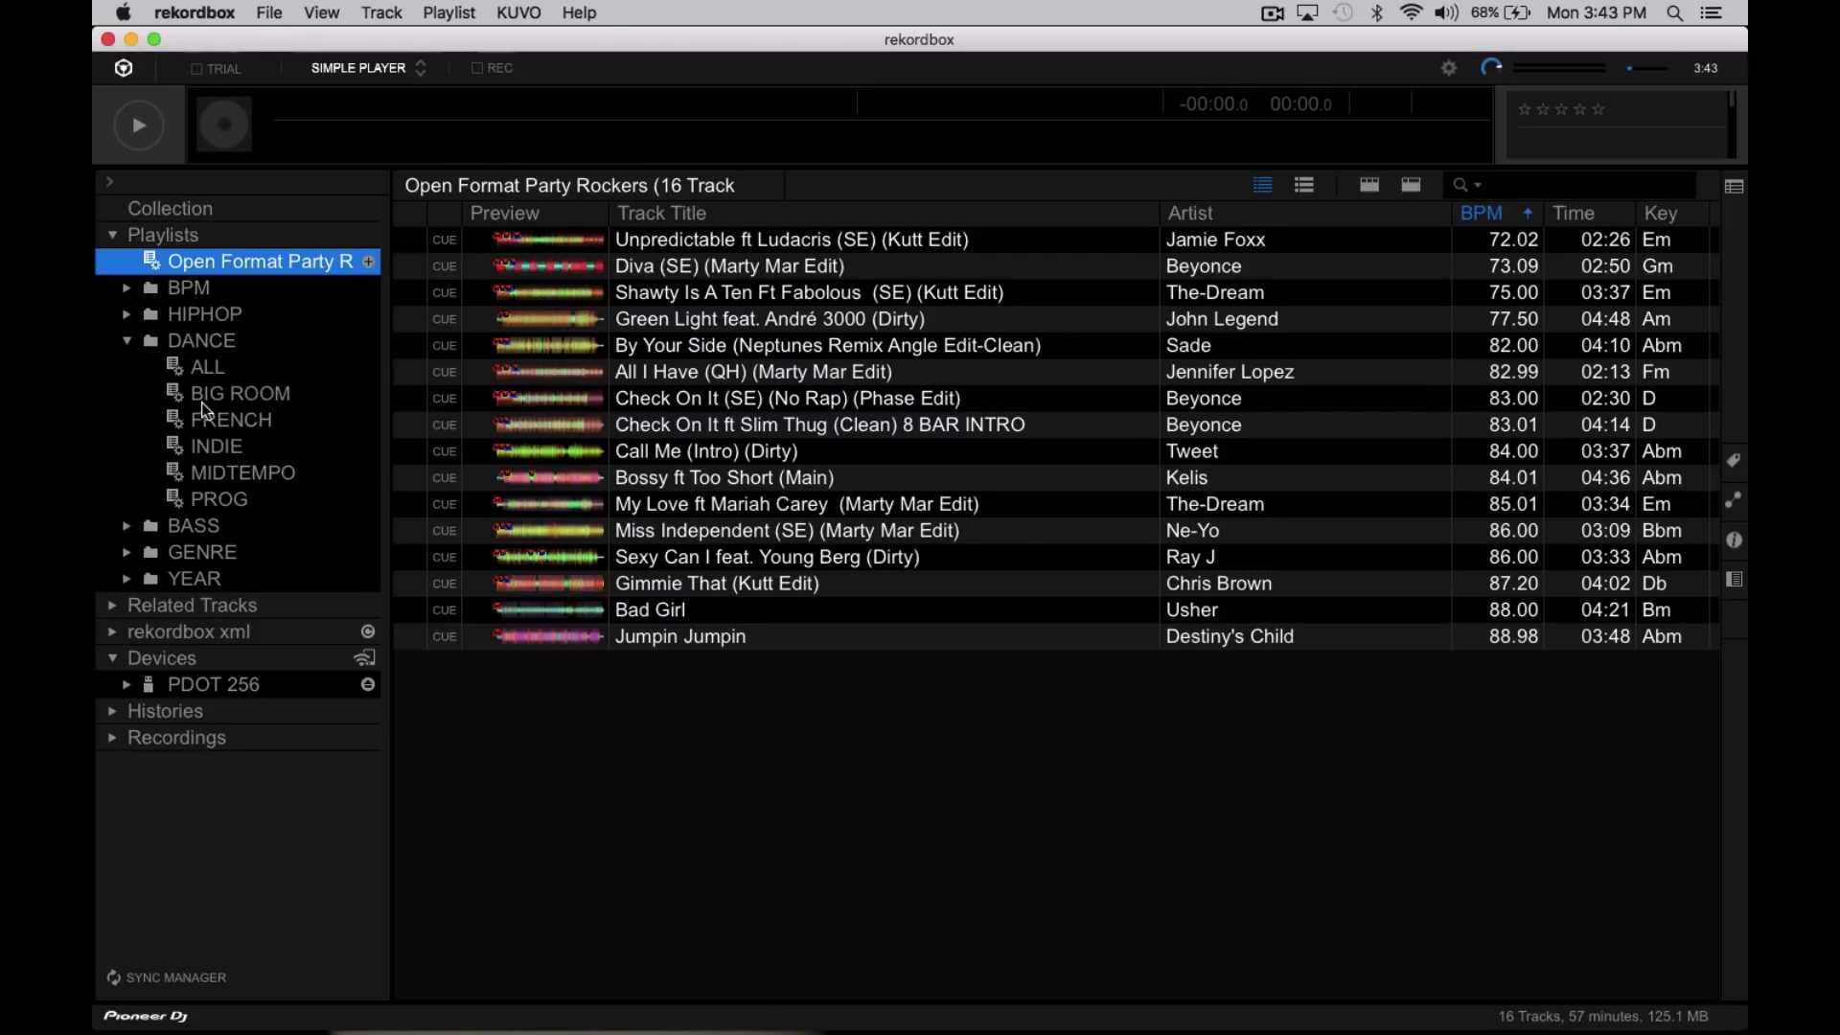
left_click(127, 341)
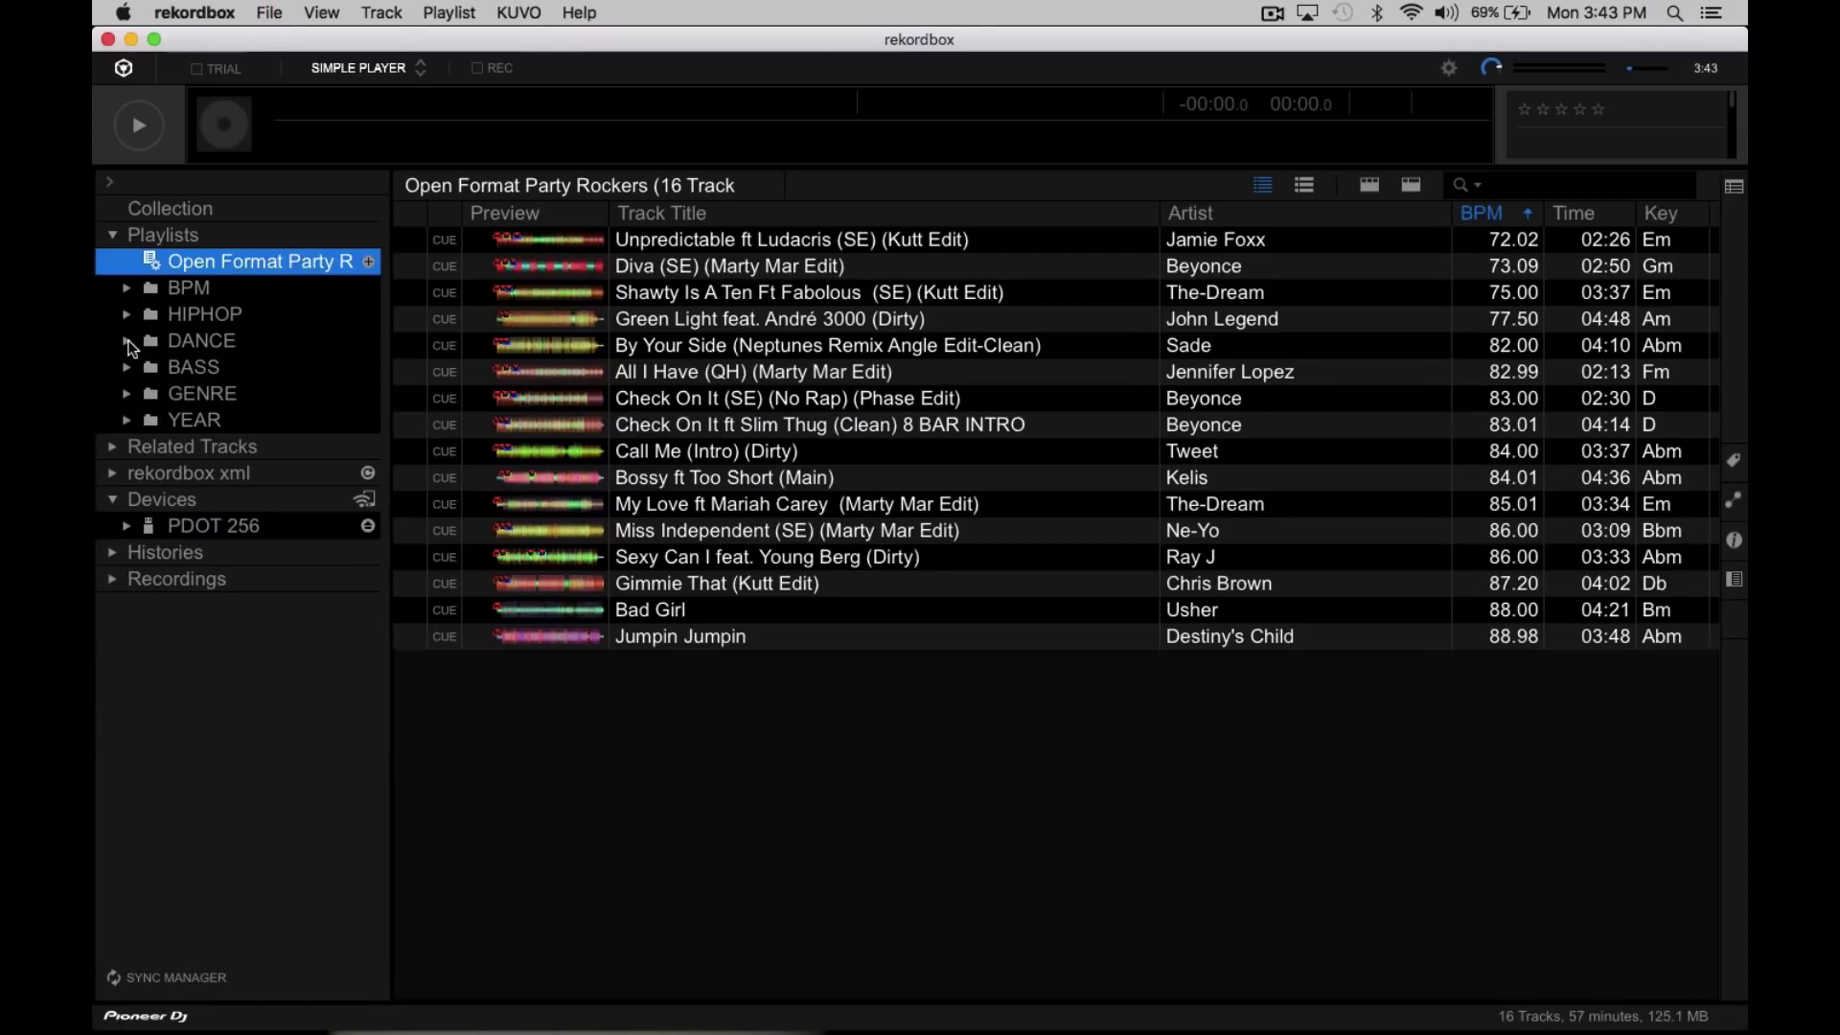
left_click(127, 341)
left_click(128, 341)
Expand BPM > OPENERS and step through its 80-90 and 96-100 playlists.
left_click(128, 289)
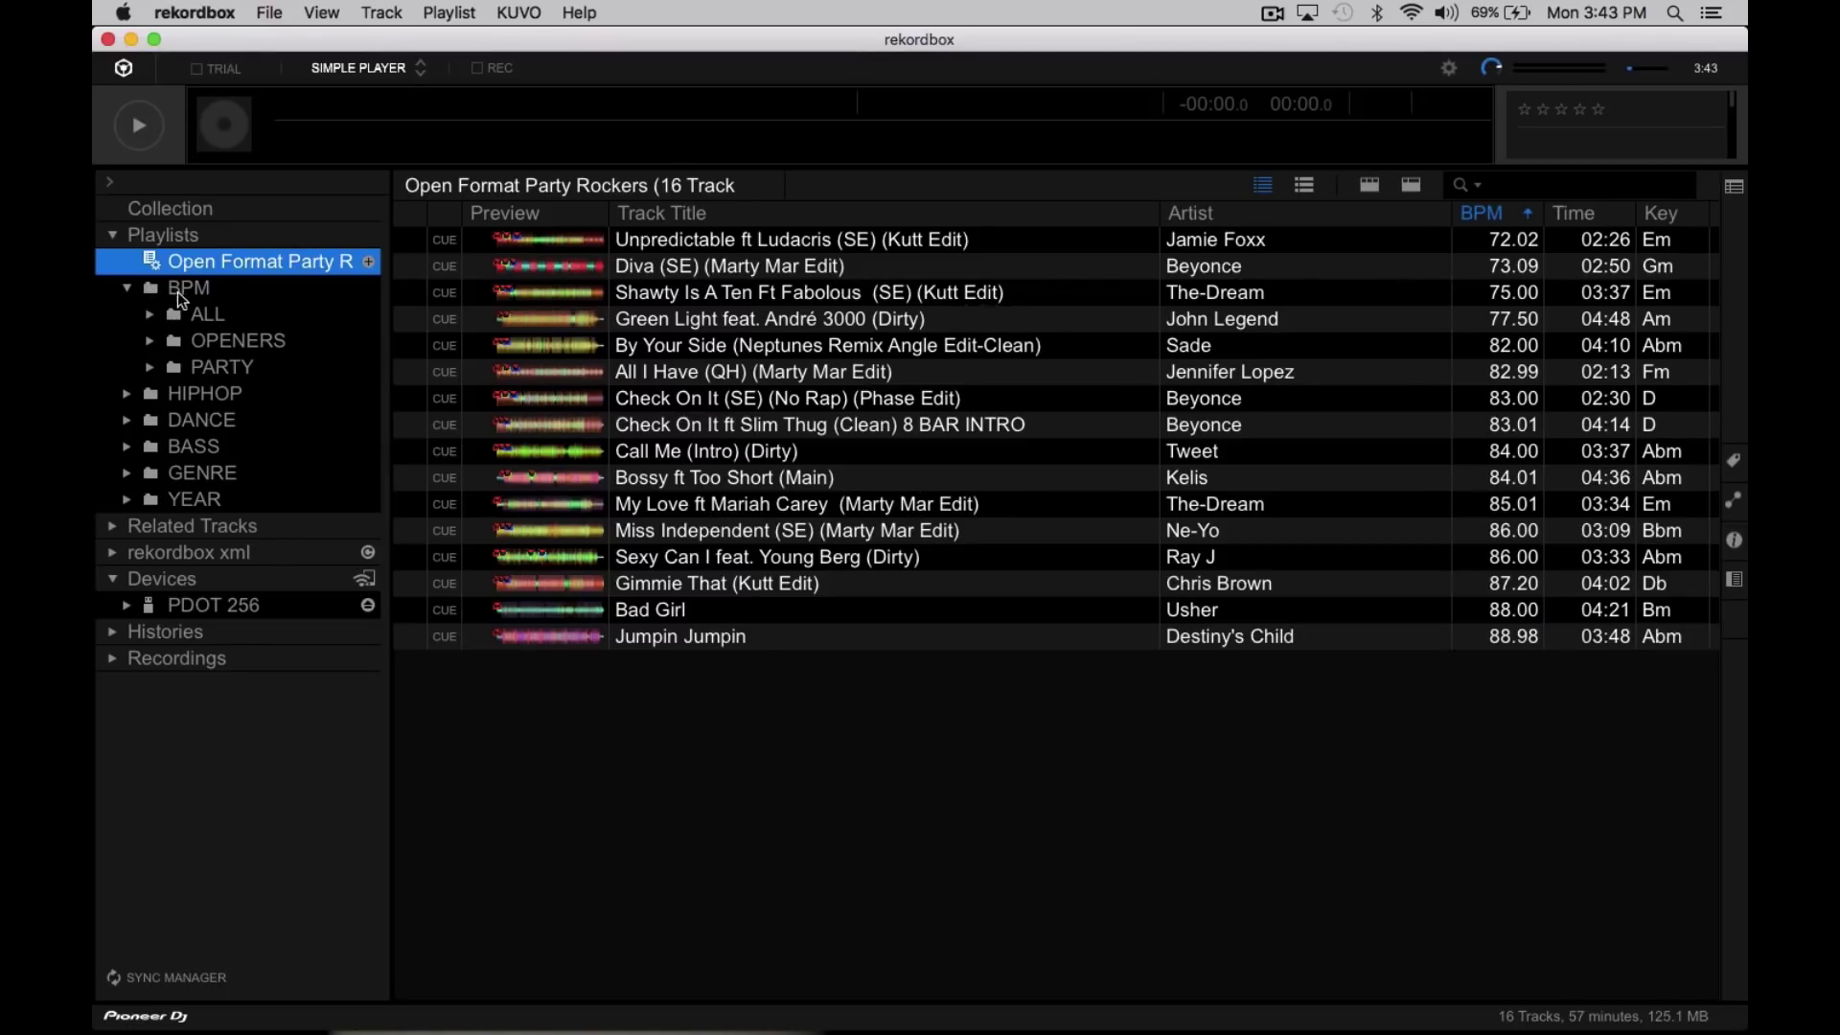
left_click(195, 316)
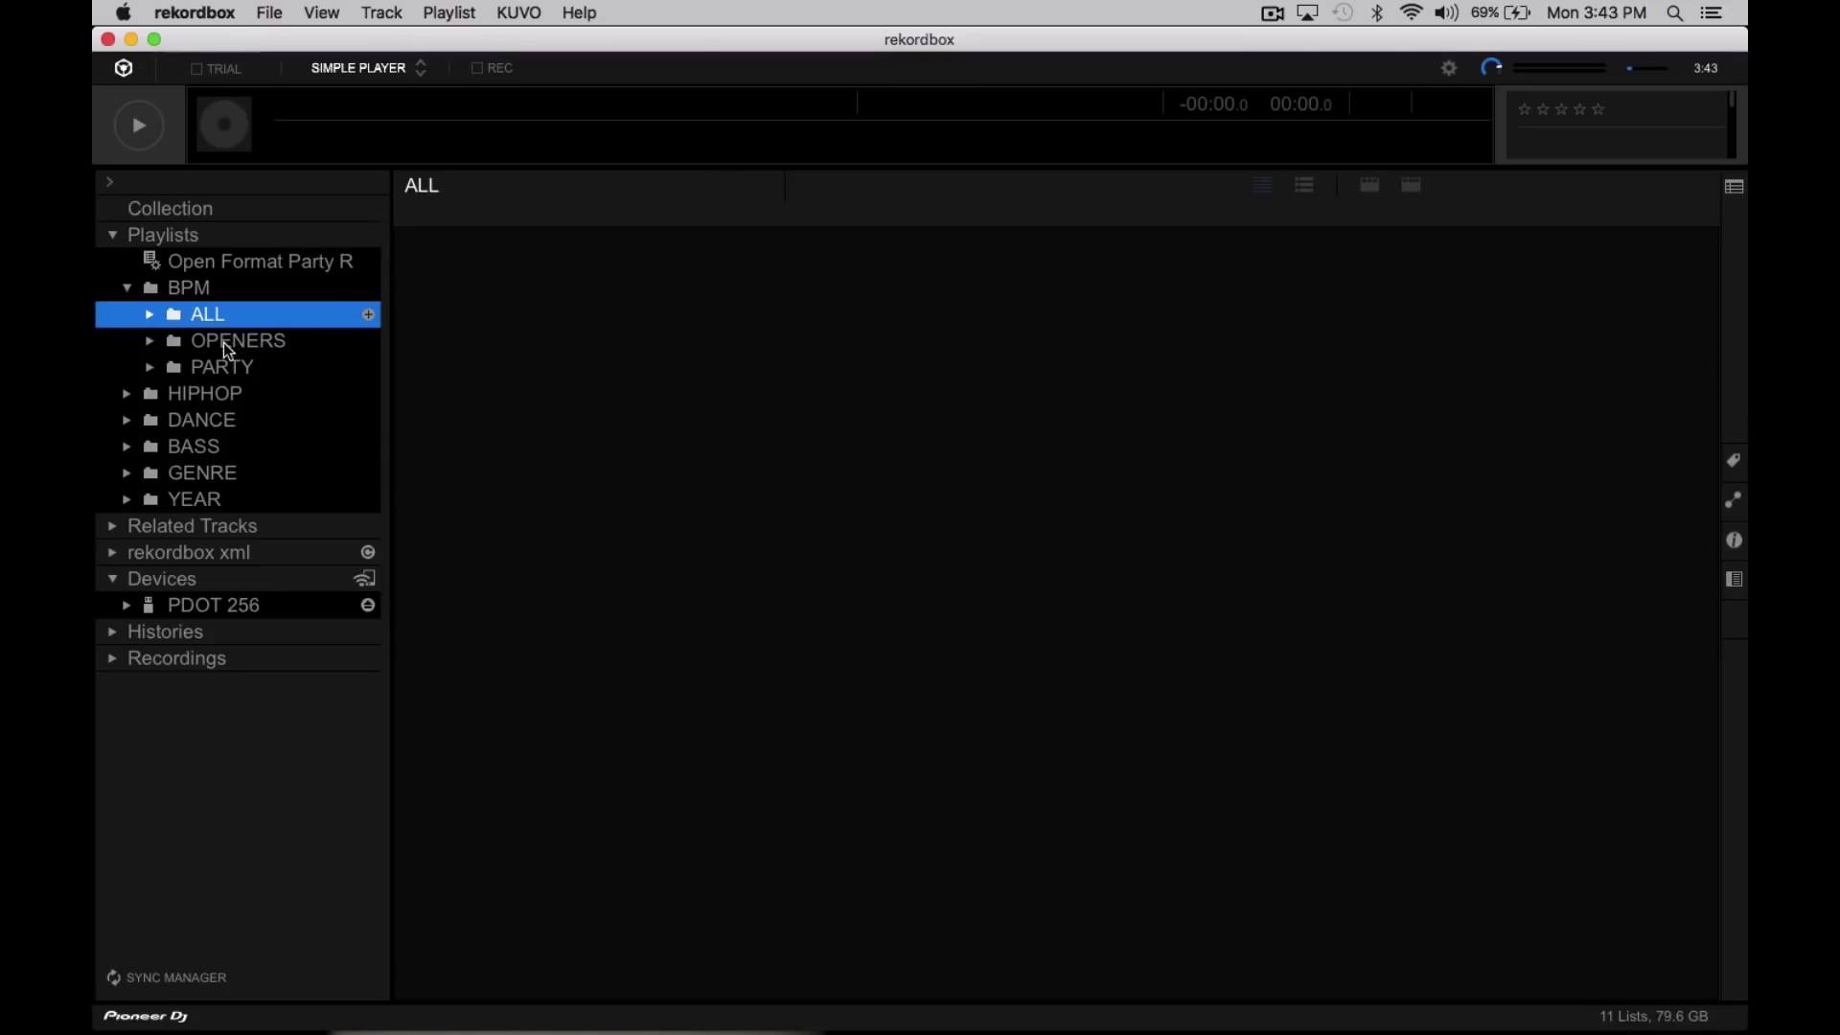
key("Down")
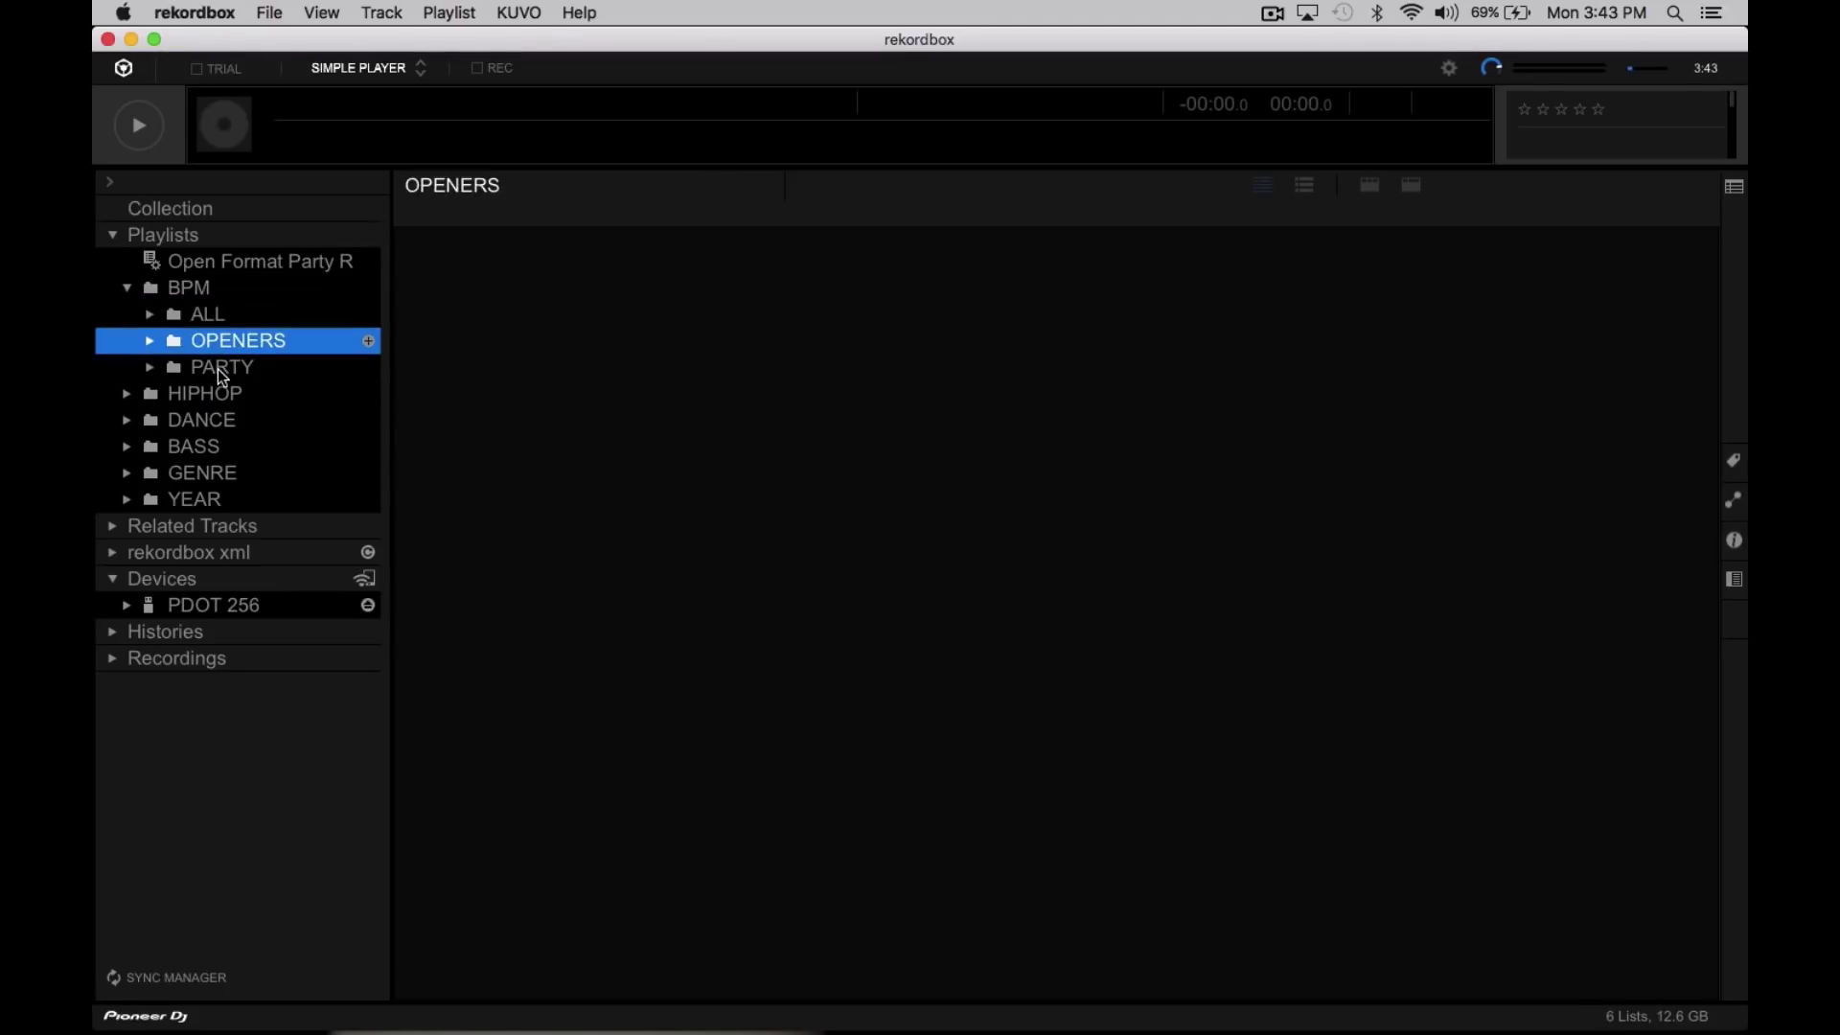
key("Down")
left_click(204, 319)
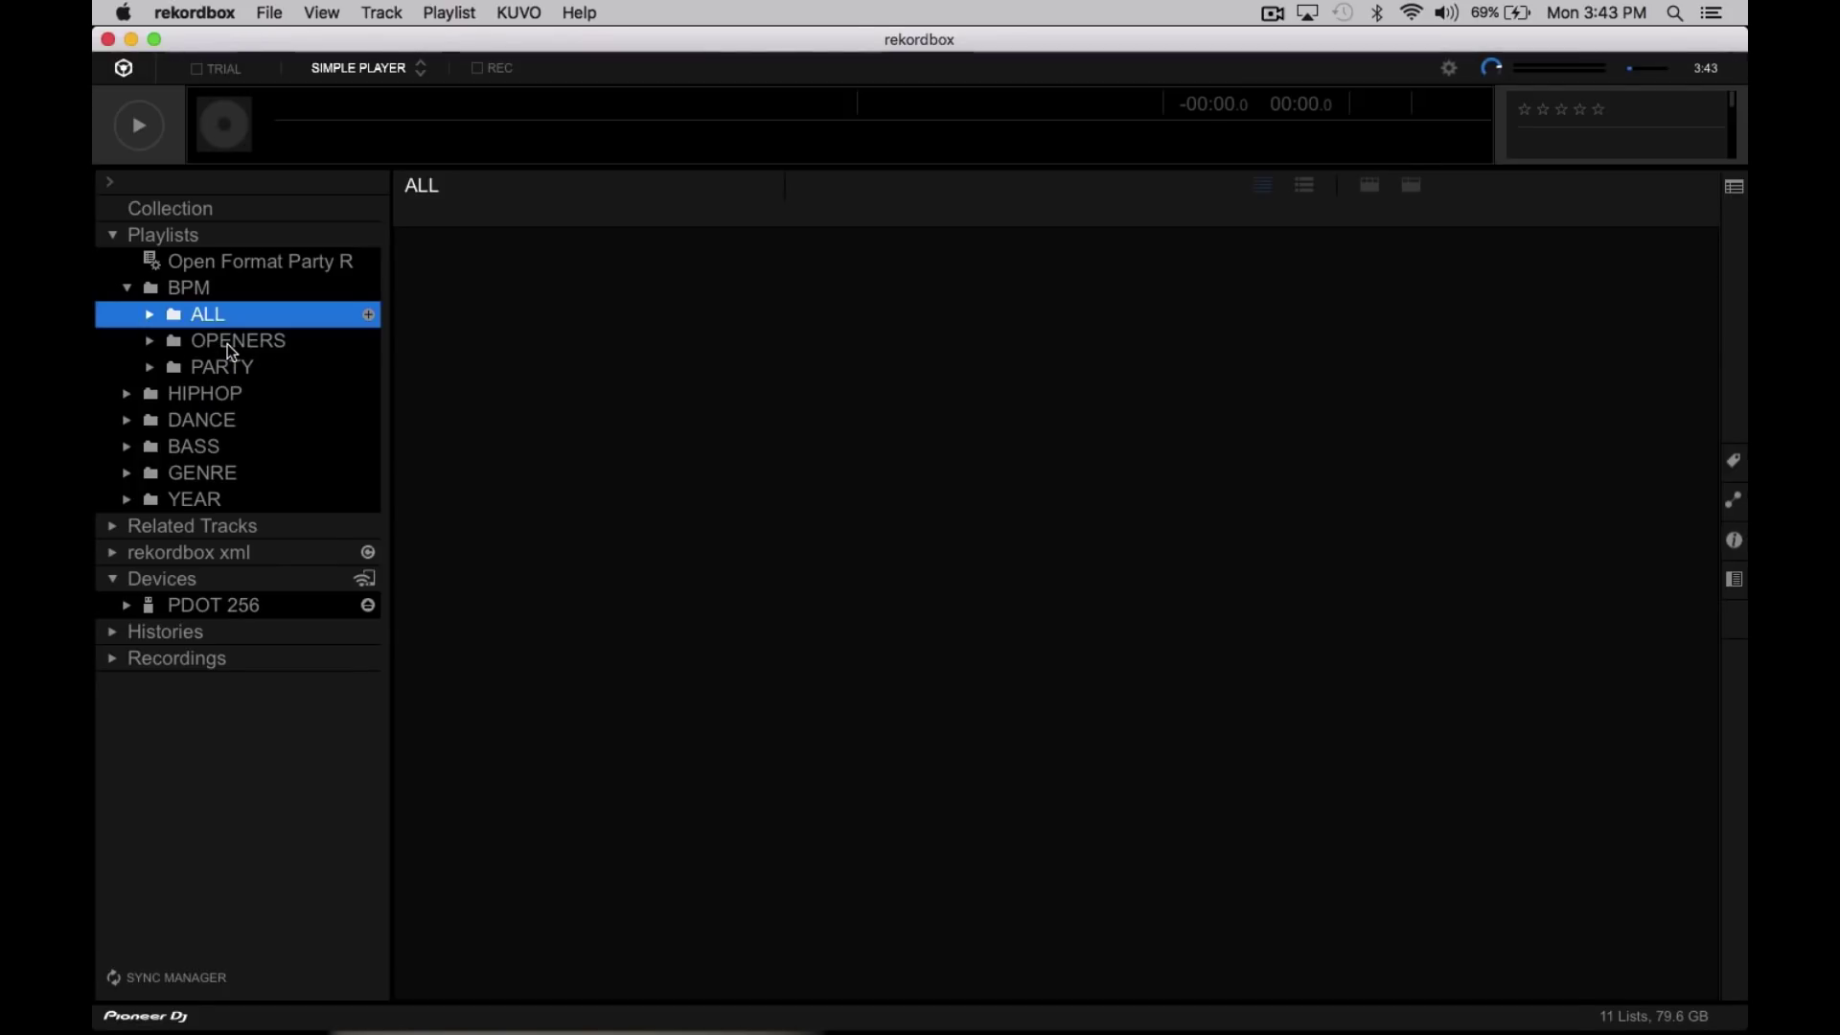
left_click(227, 343)
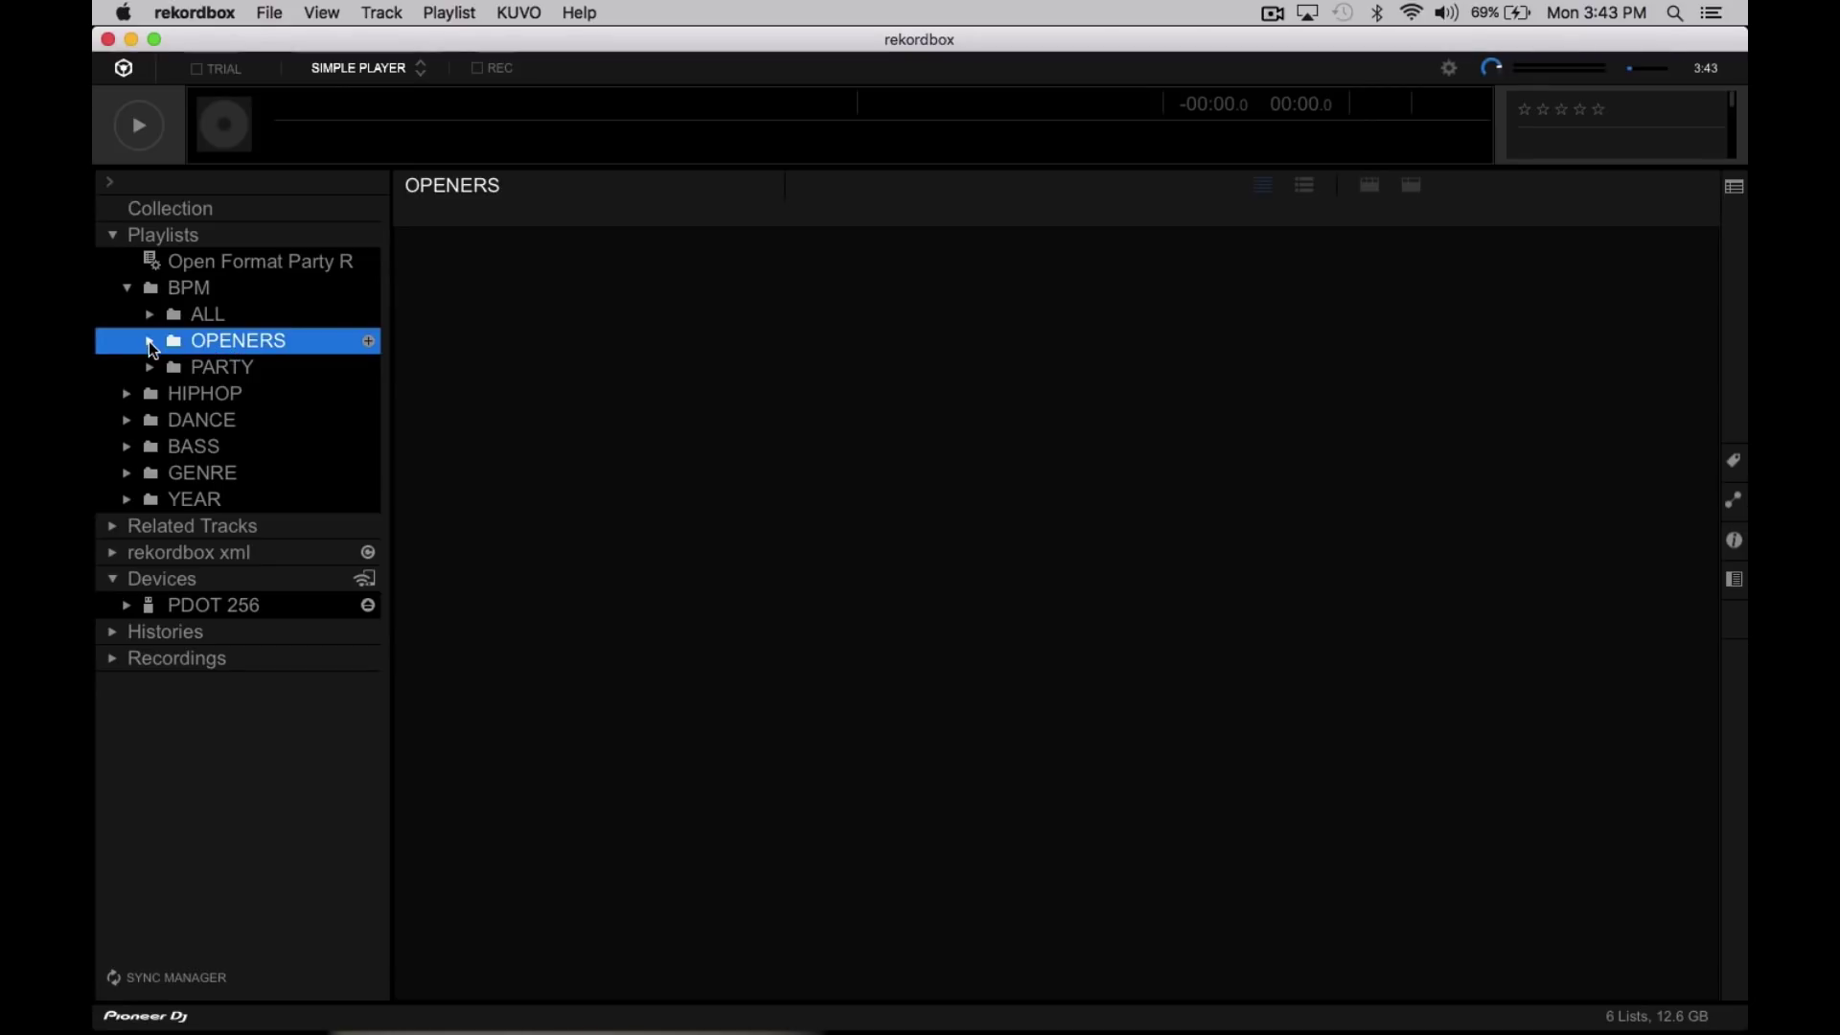
left_click(150, 342)
left_click(237, 370)
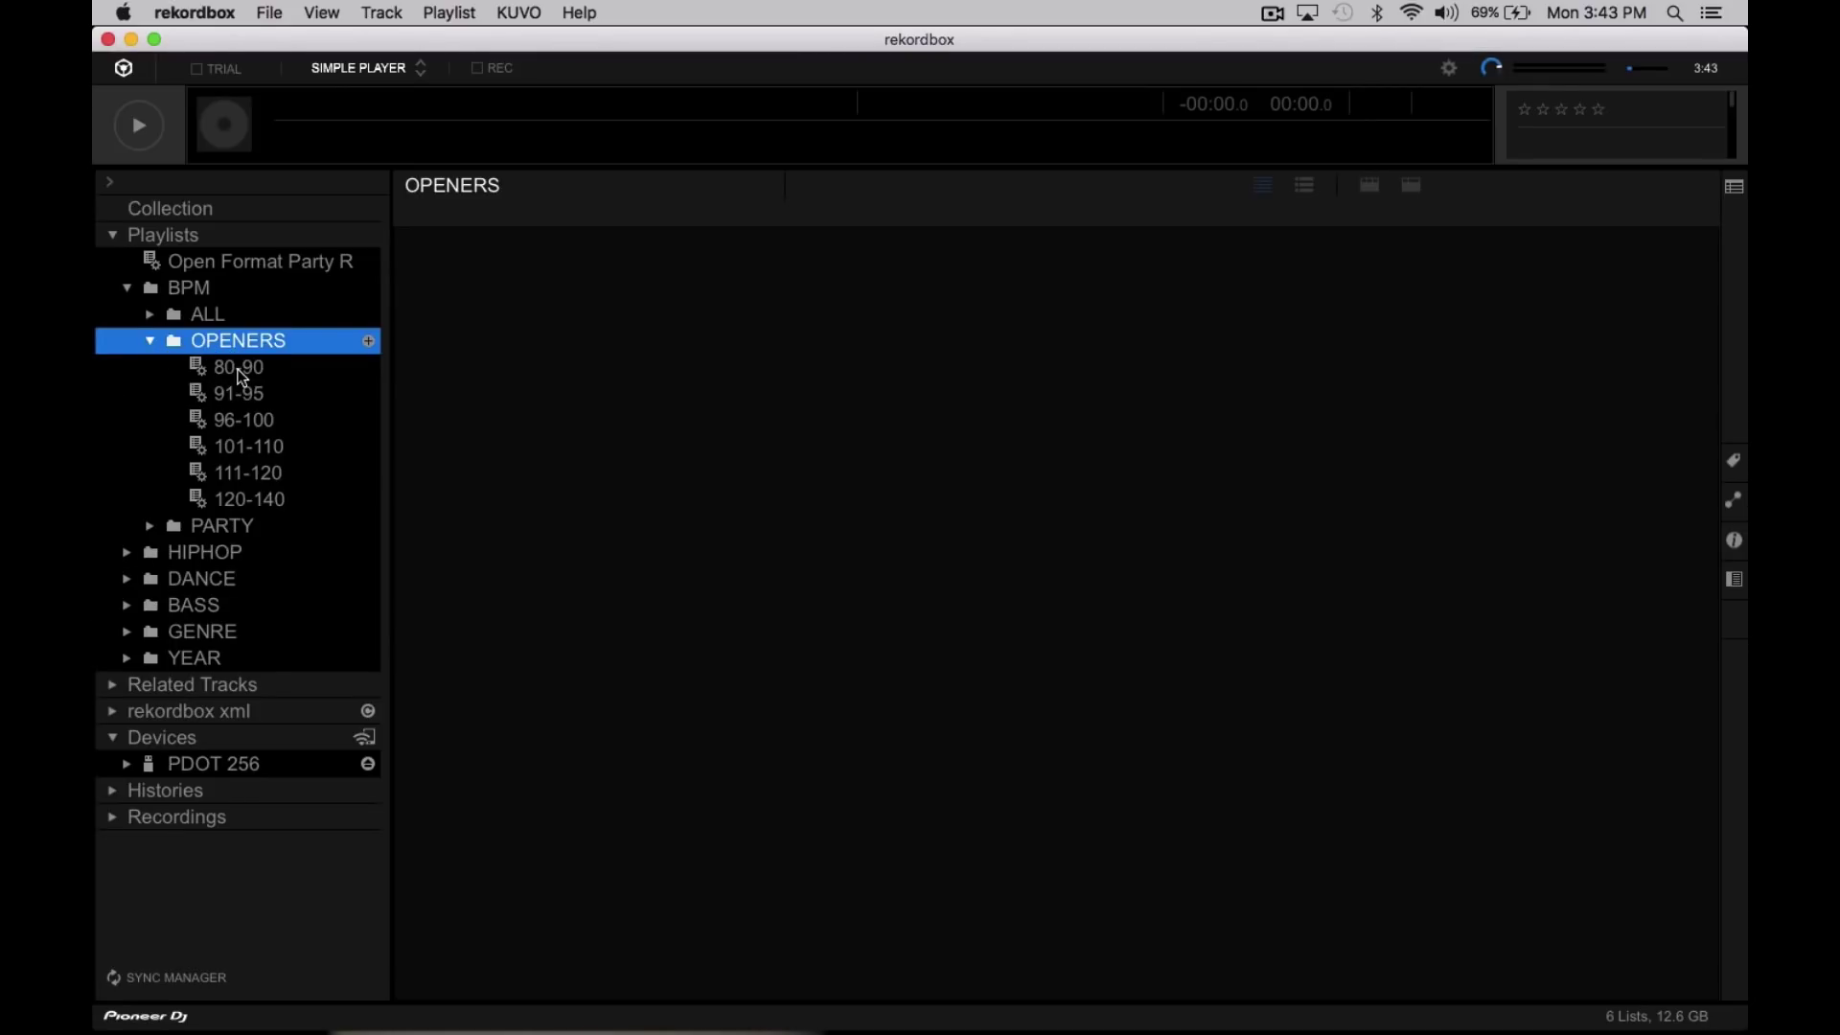
key("Down")
key("Down")
key("Down")
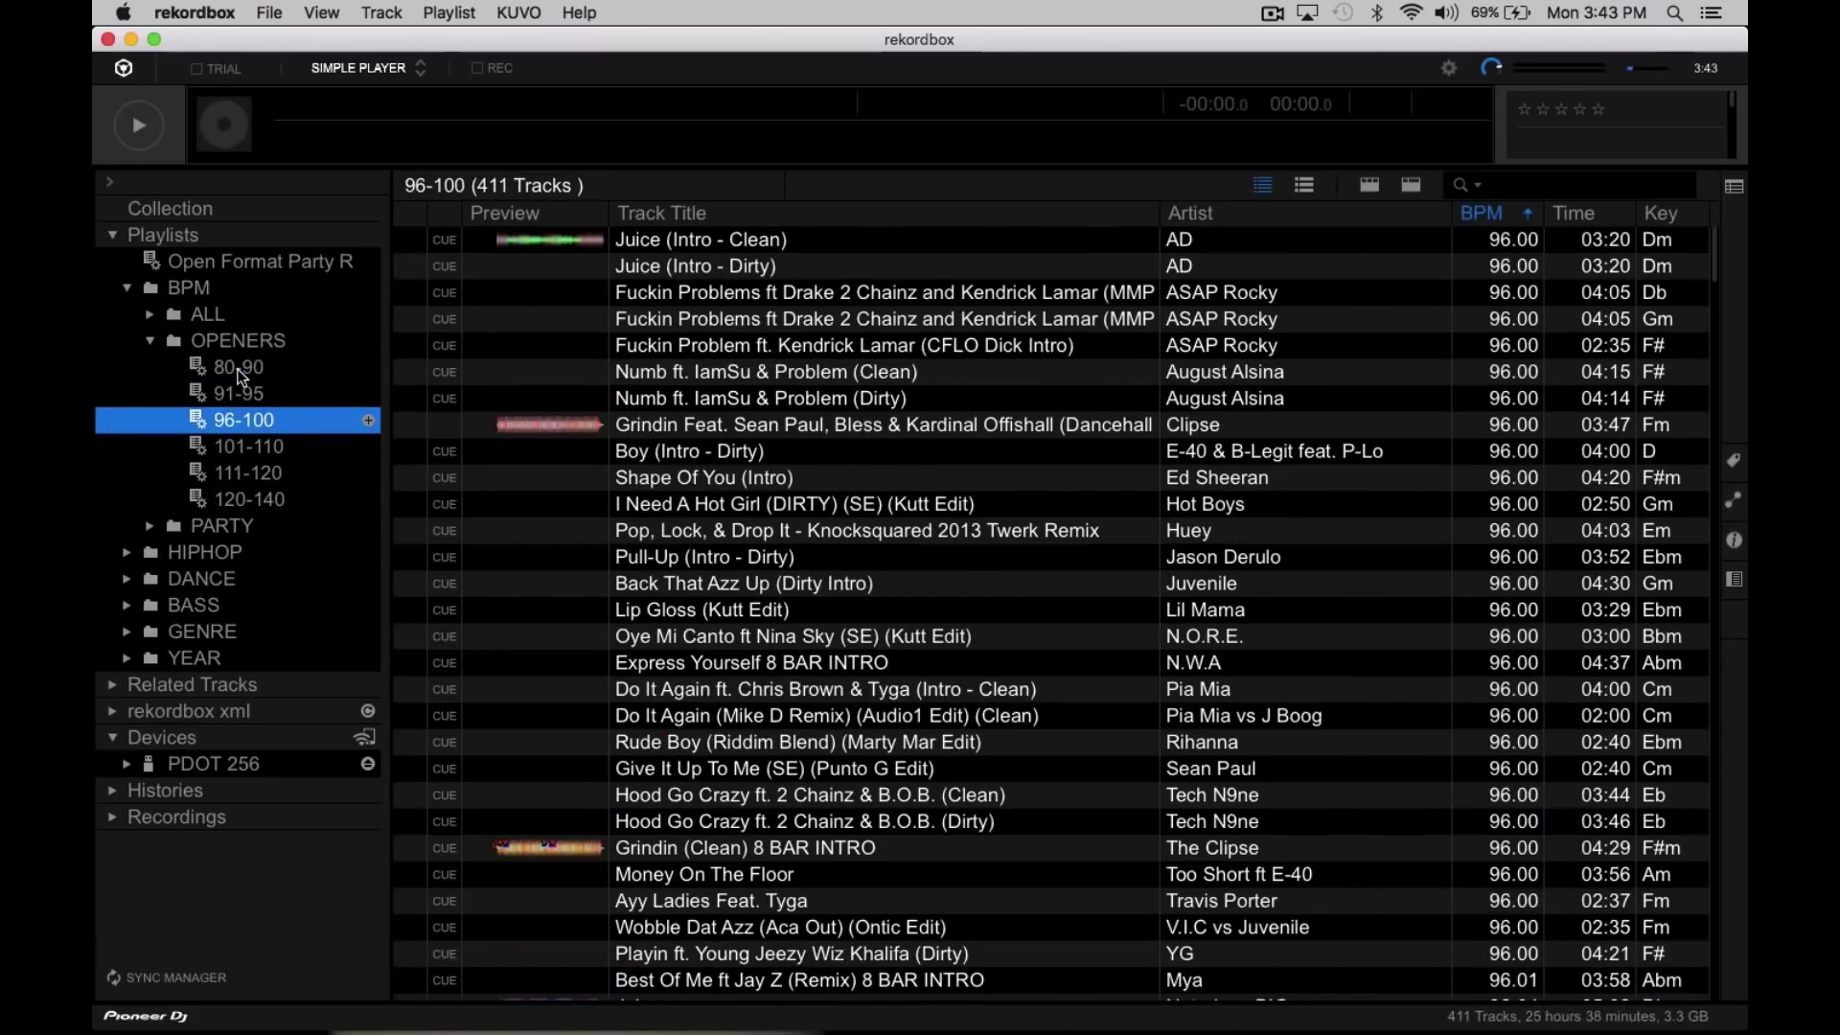
left_click(239, 372)
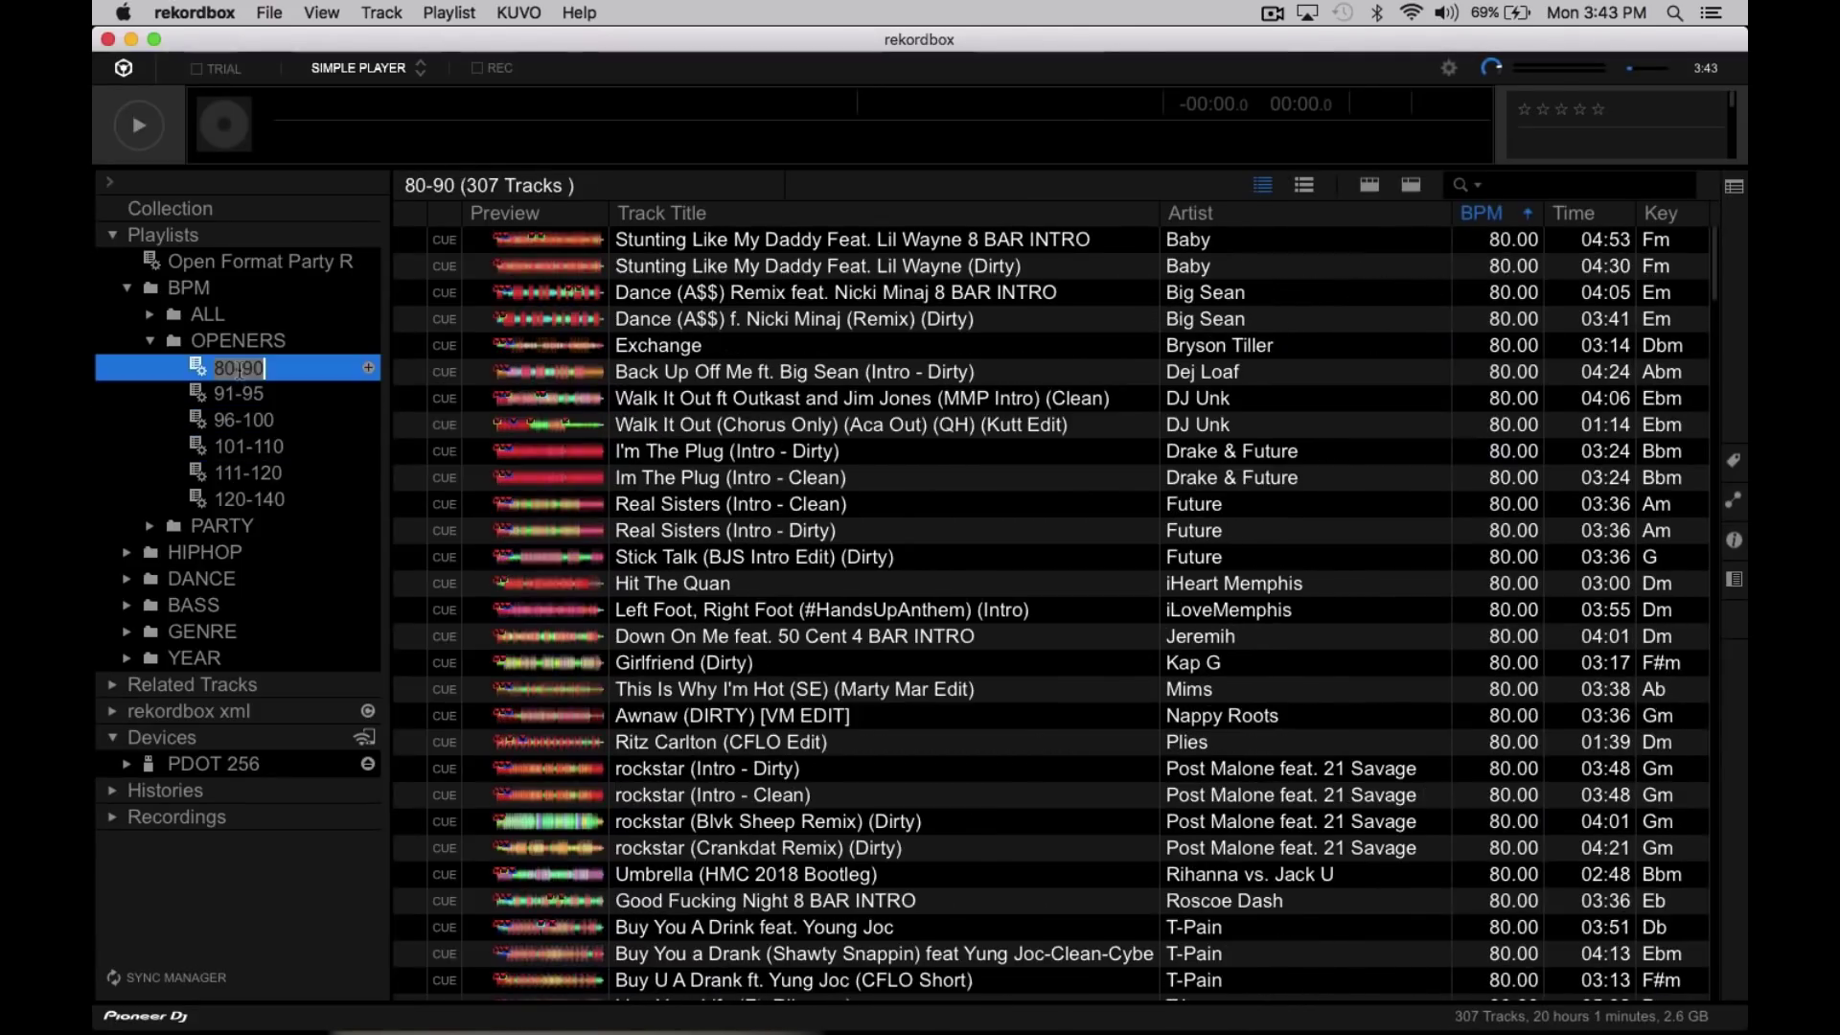
key("Down")
key("Down")
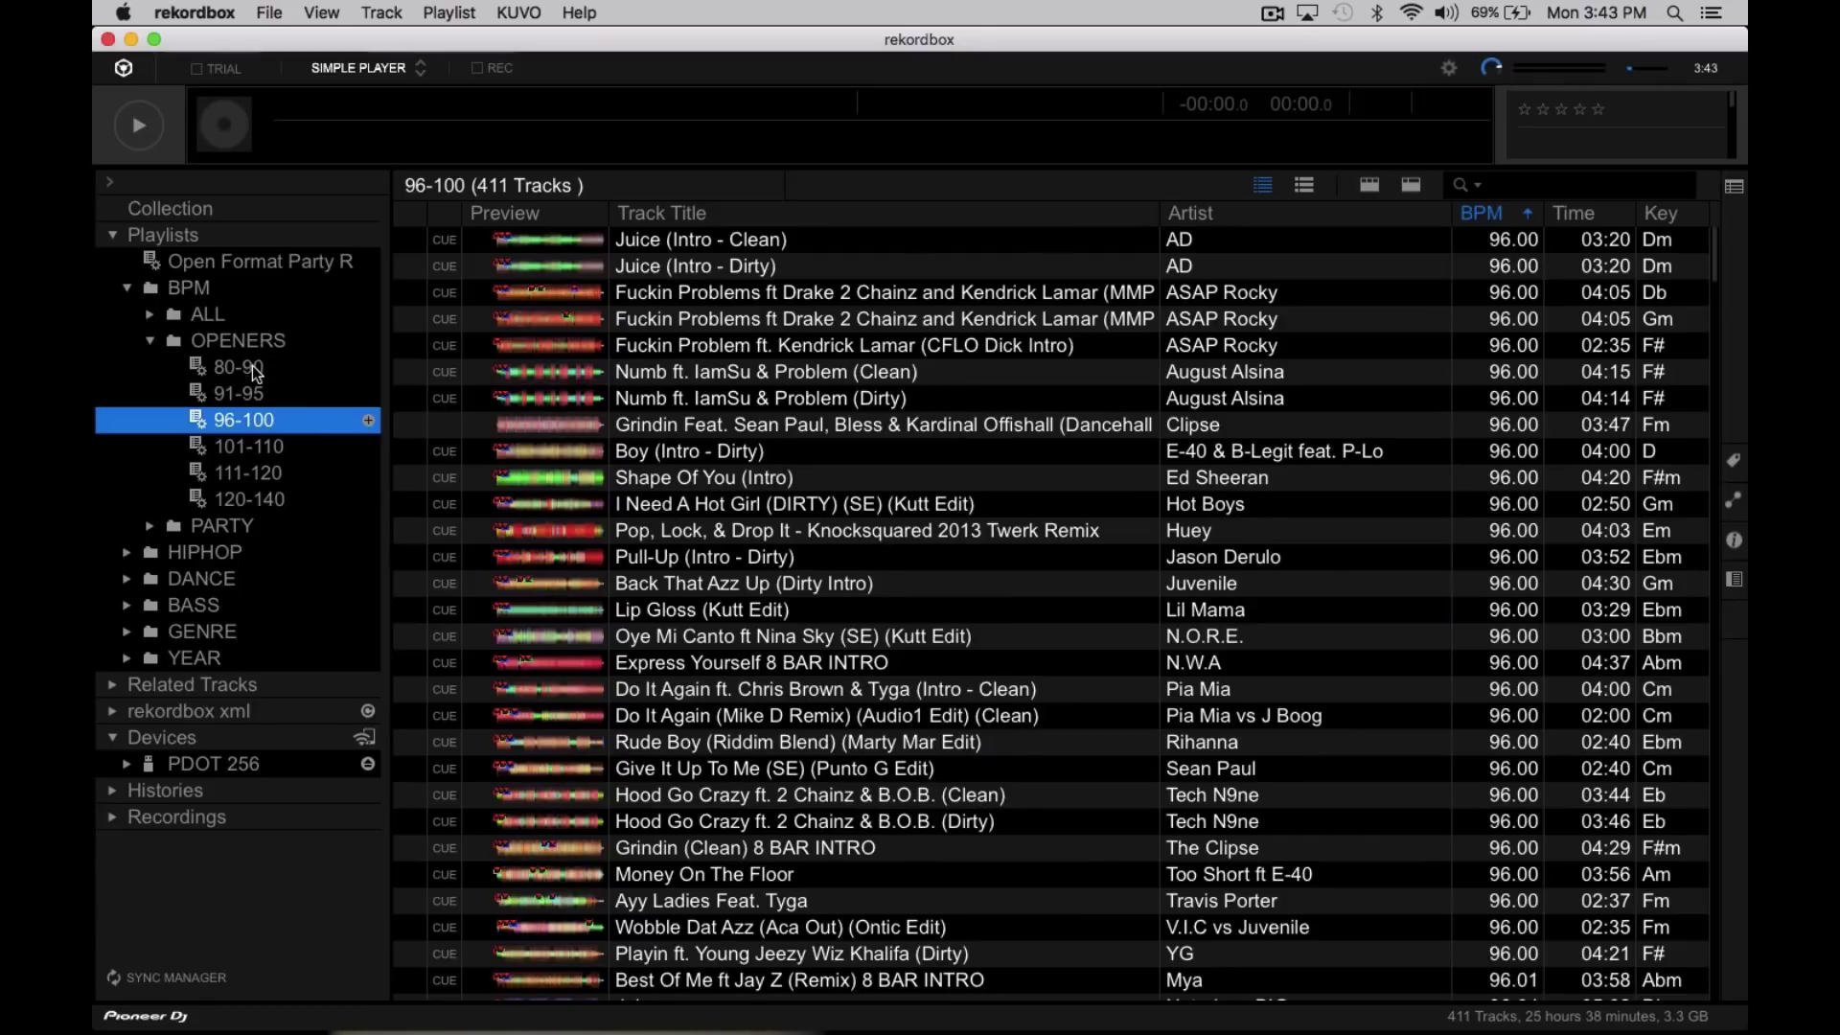
Review the 80-90 playlist's smart conditions and cancel without changes, showing its 307 tracks.
right_click(256, 372)
left_click(326, 382)
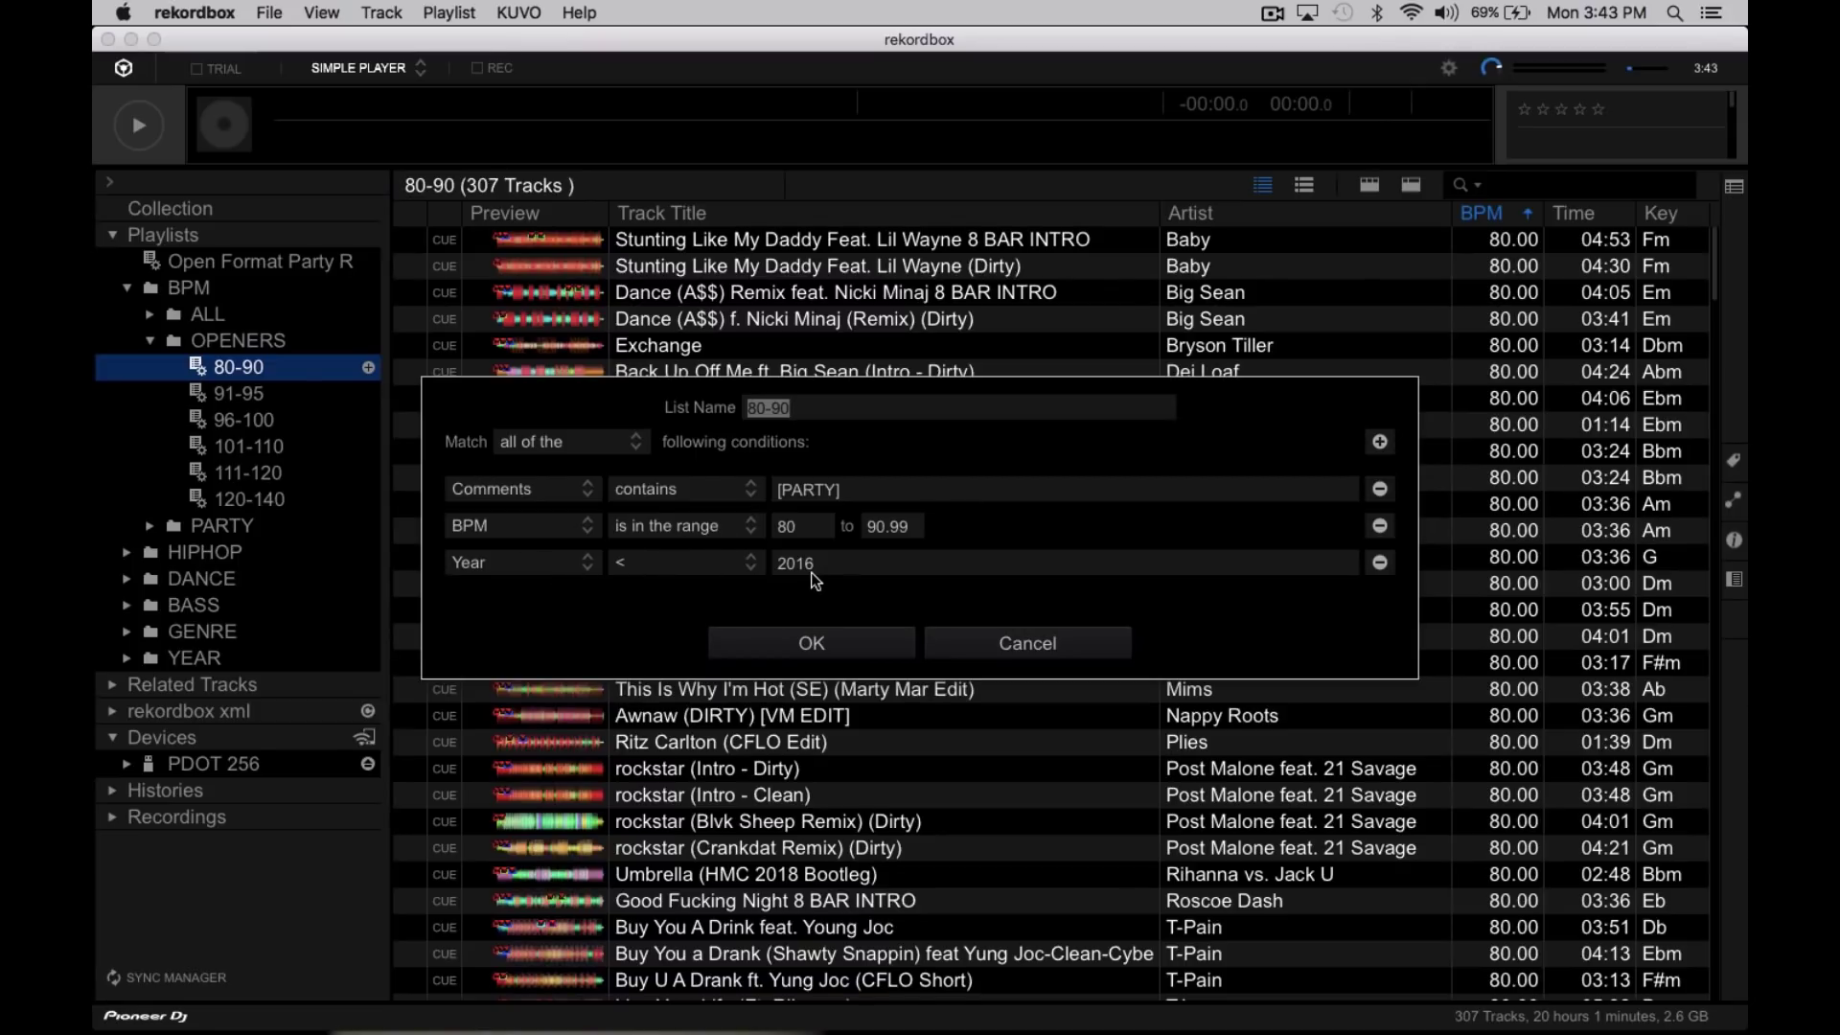
left_click(1005, 640)
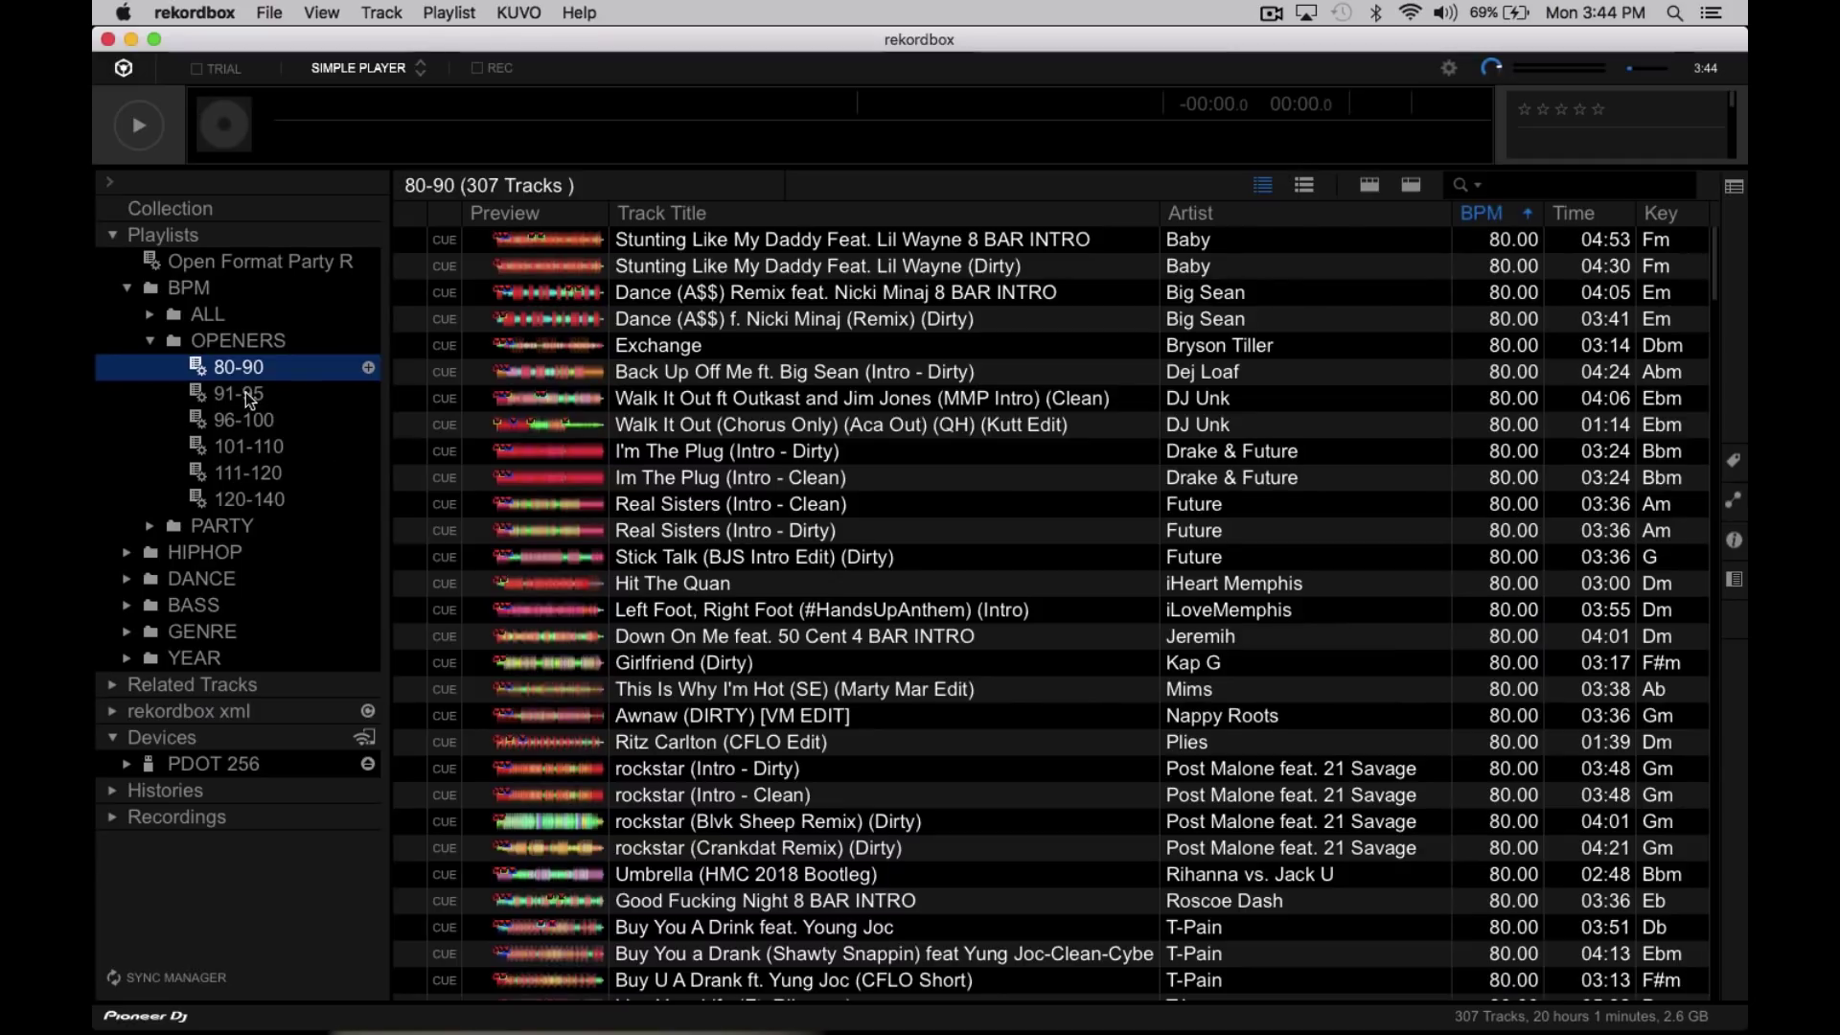
Select the 91-95 playlist and collapse the OPENERS and BPM folders.
left_click(204, 368)
key("Down")
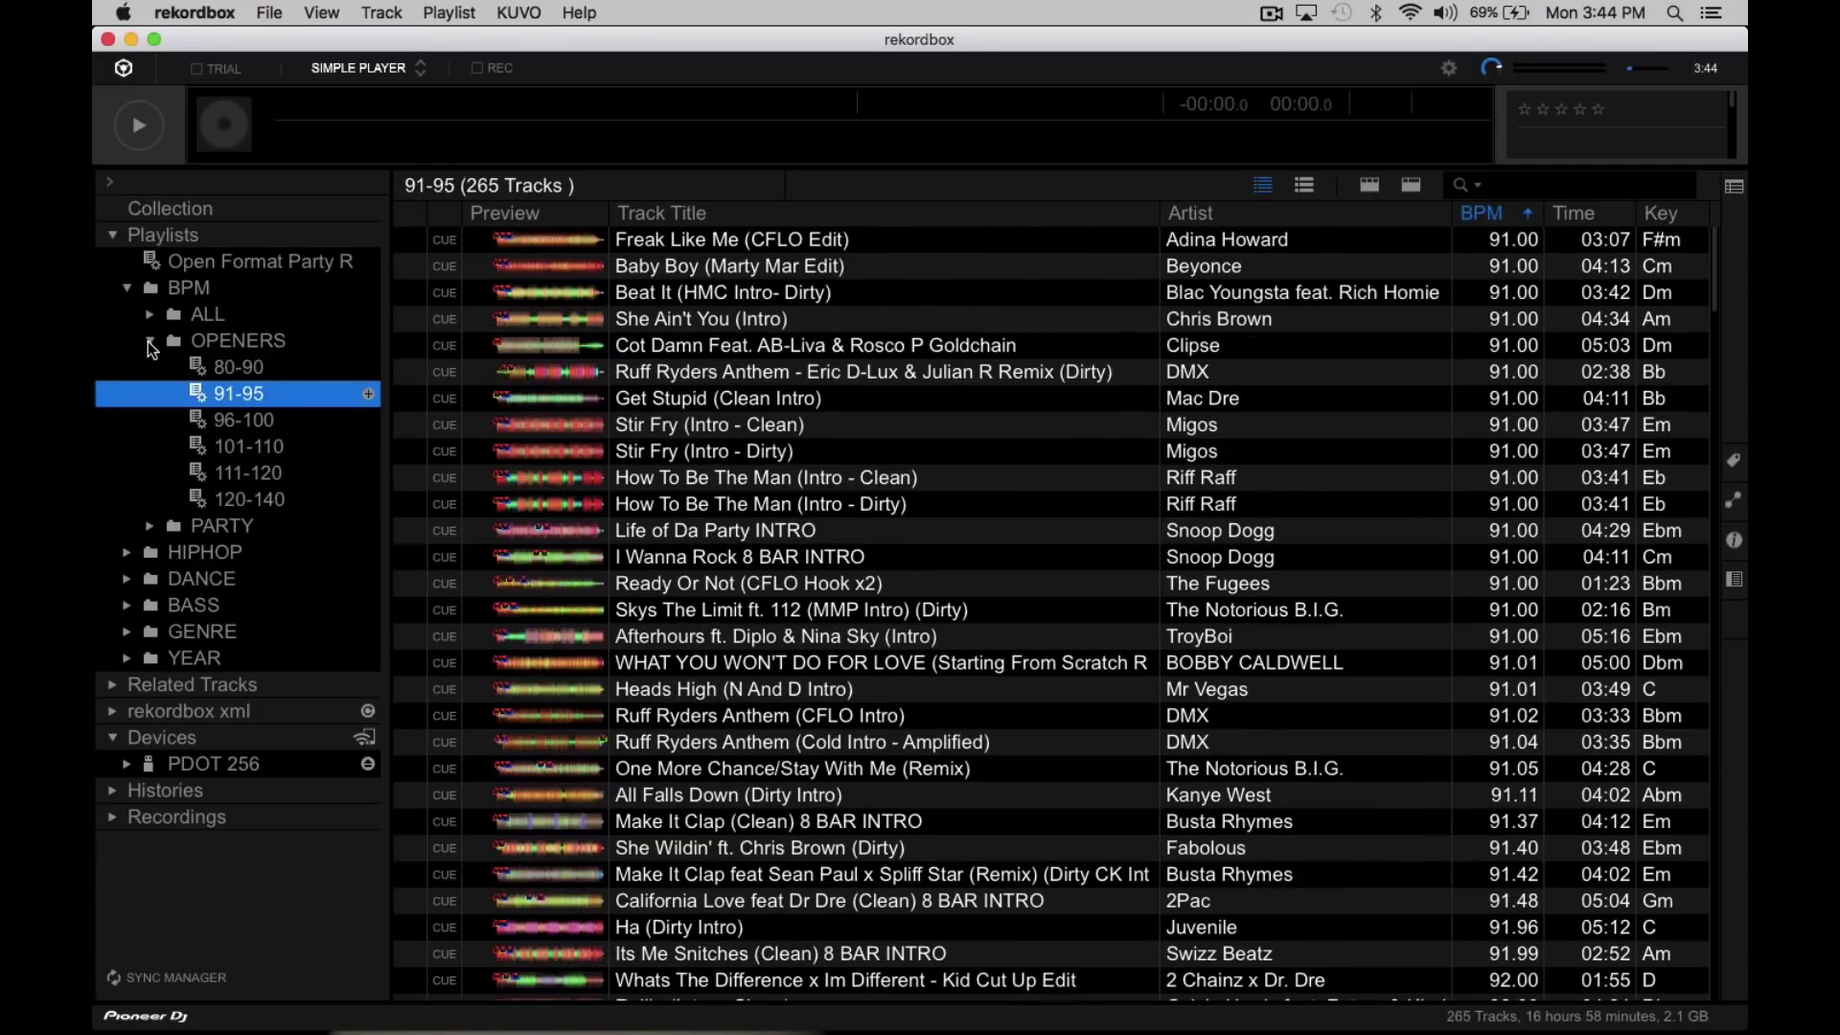
left_click(151, 341)
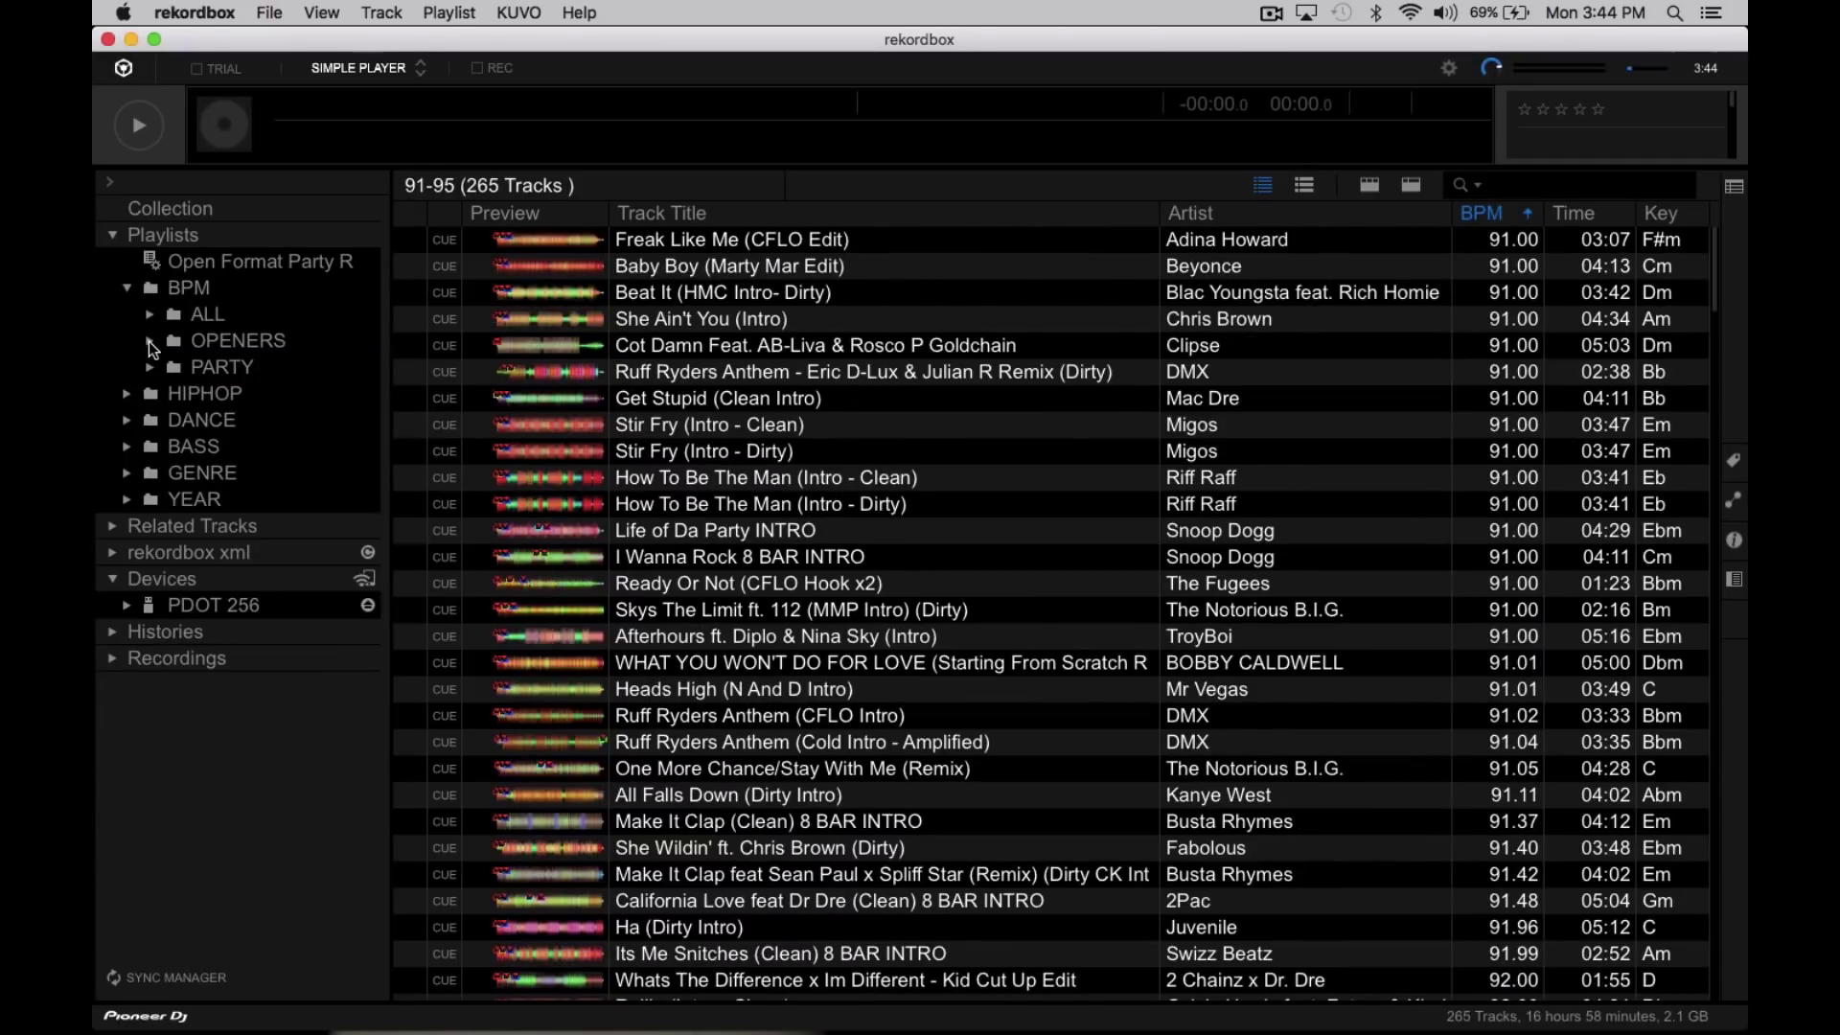
left_click(130, 287)
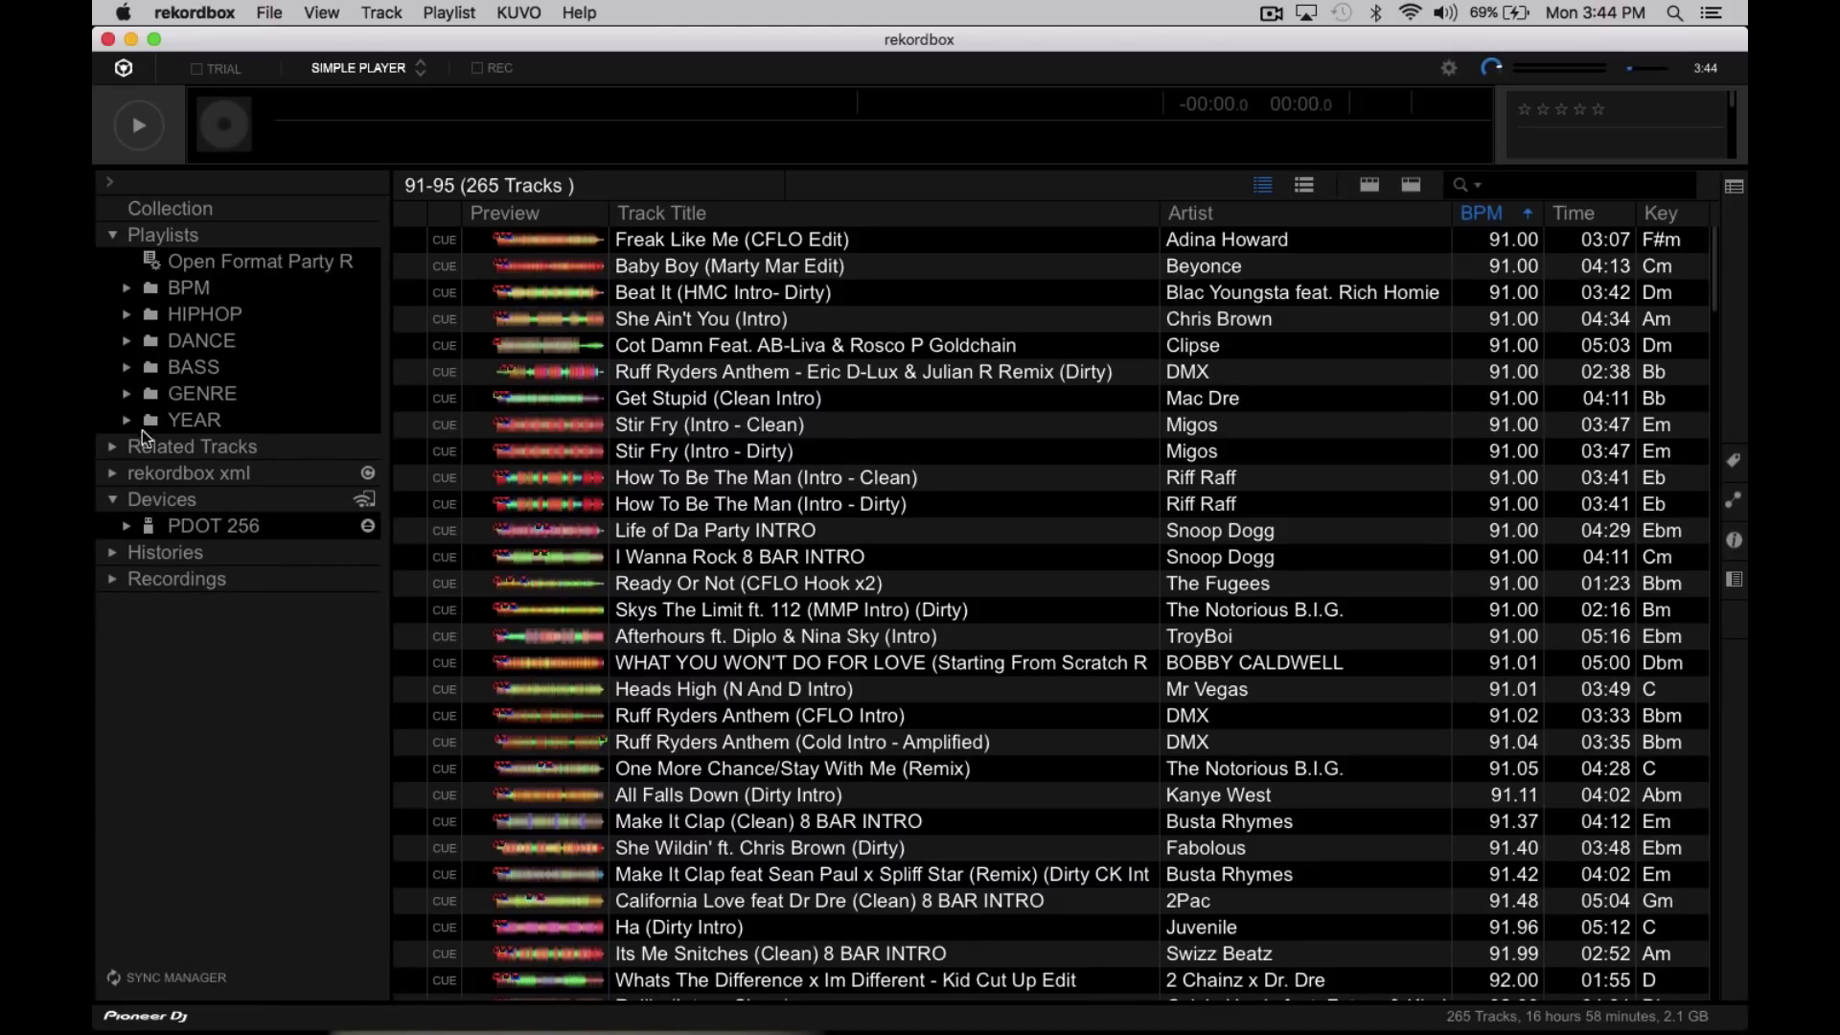
Expand the BPM, ALL, OPENERS, PARTY, HIPHOP, ATL and NY folders.
left_click(126, 287)
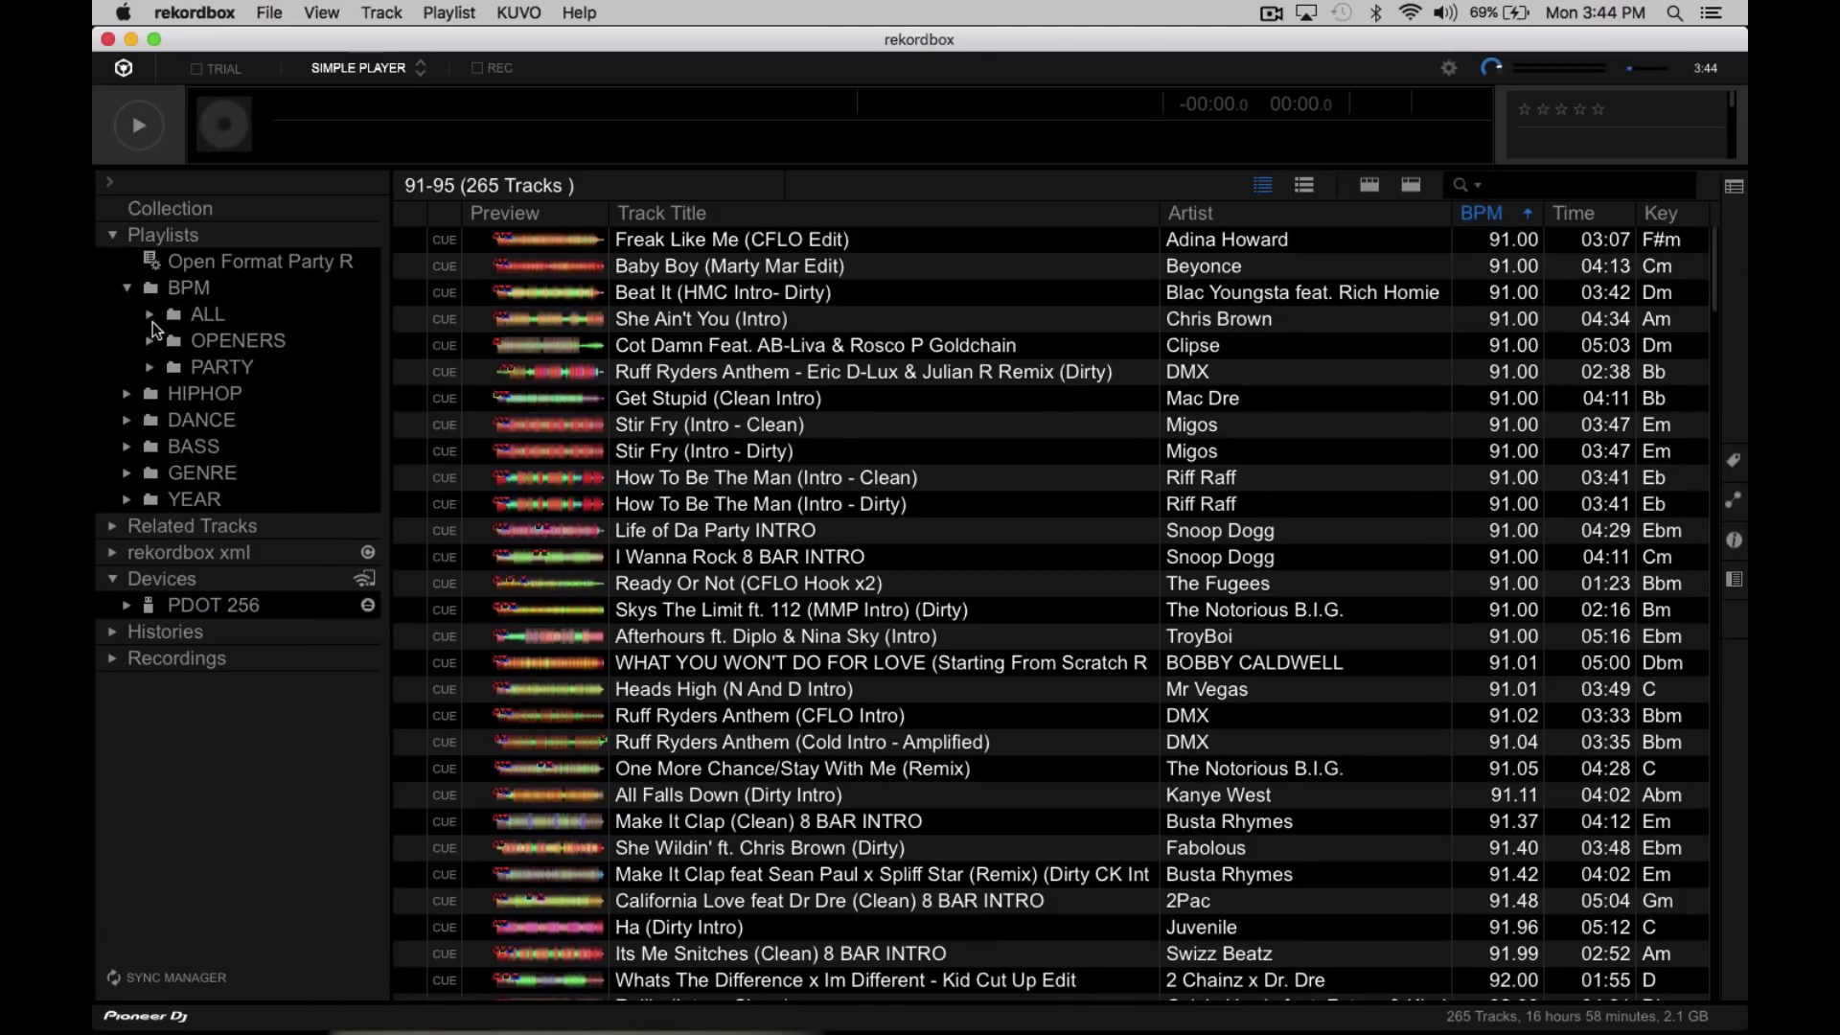
left_click(150, 316)
left_click(146, 632)
scroll(240, 575, "down", 3)
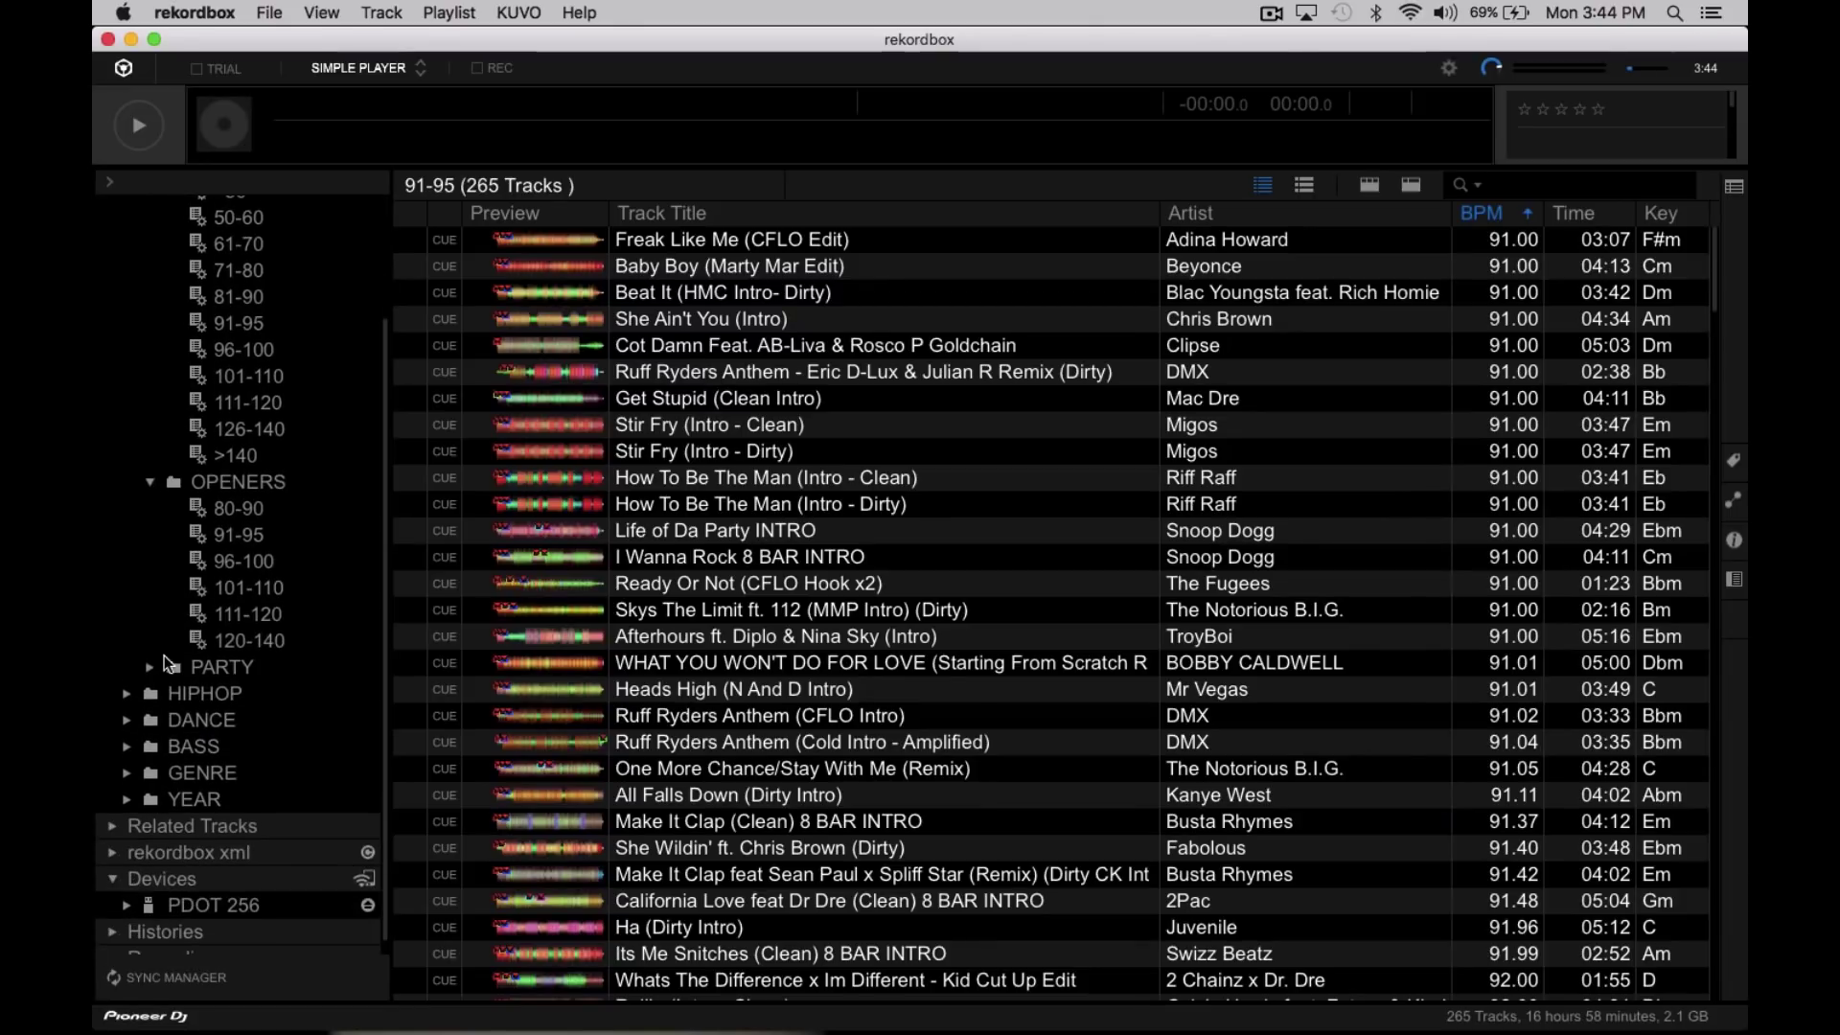
left_click(151, 665)
scroll(223, 584, "down", 5)
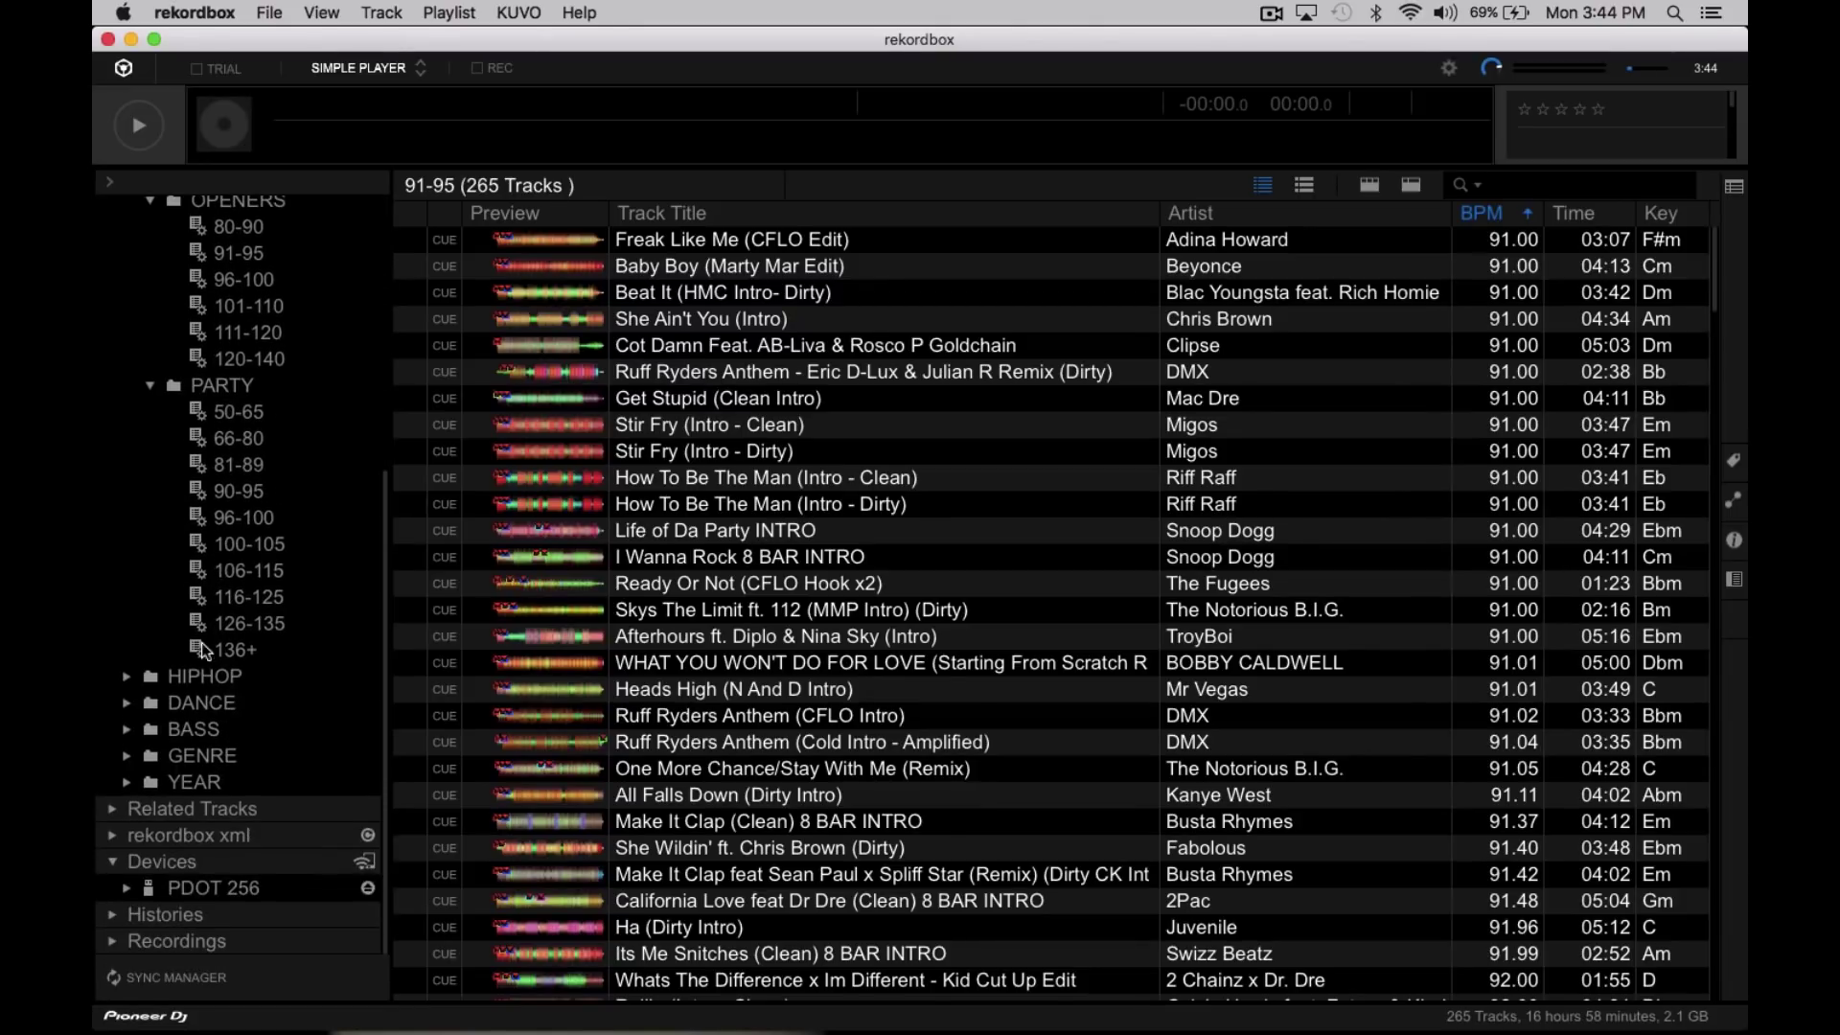
left_click(127, 677)
left_click(151, 703)
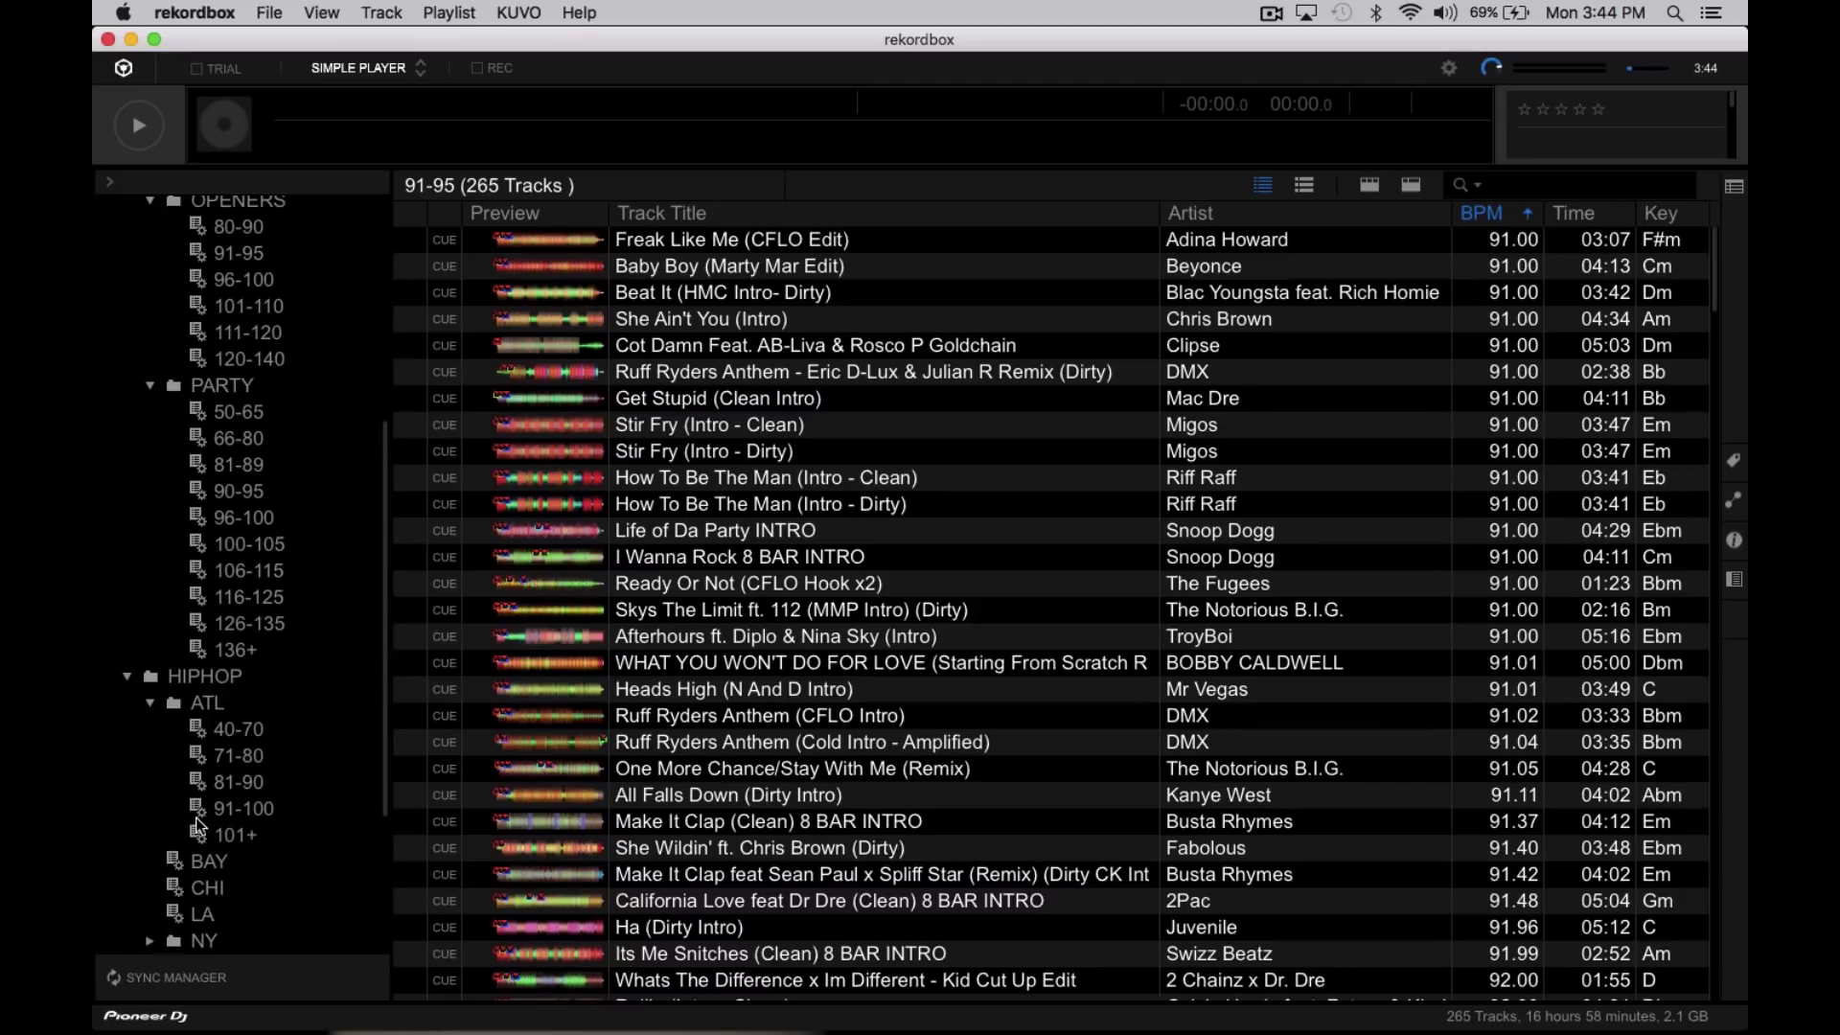
scroll(175, 790, "down", 4)
left_click(150, 752)
Expand the DANCE, BASS, GENRE, RNB, YEAR and DECADES folders.
scroll(153, 747, "down", 4)
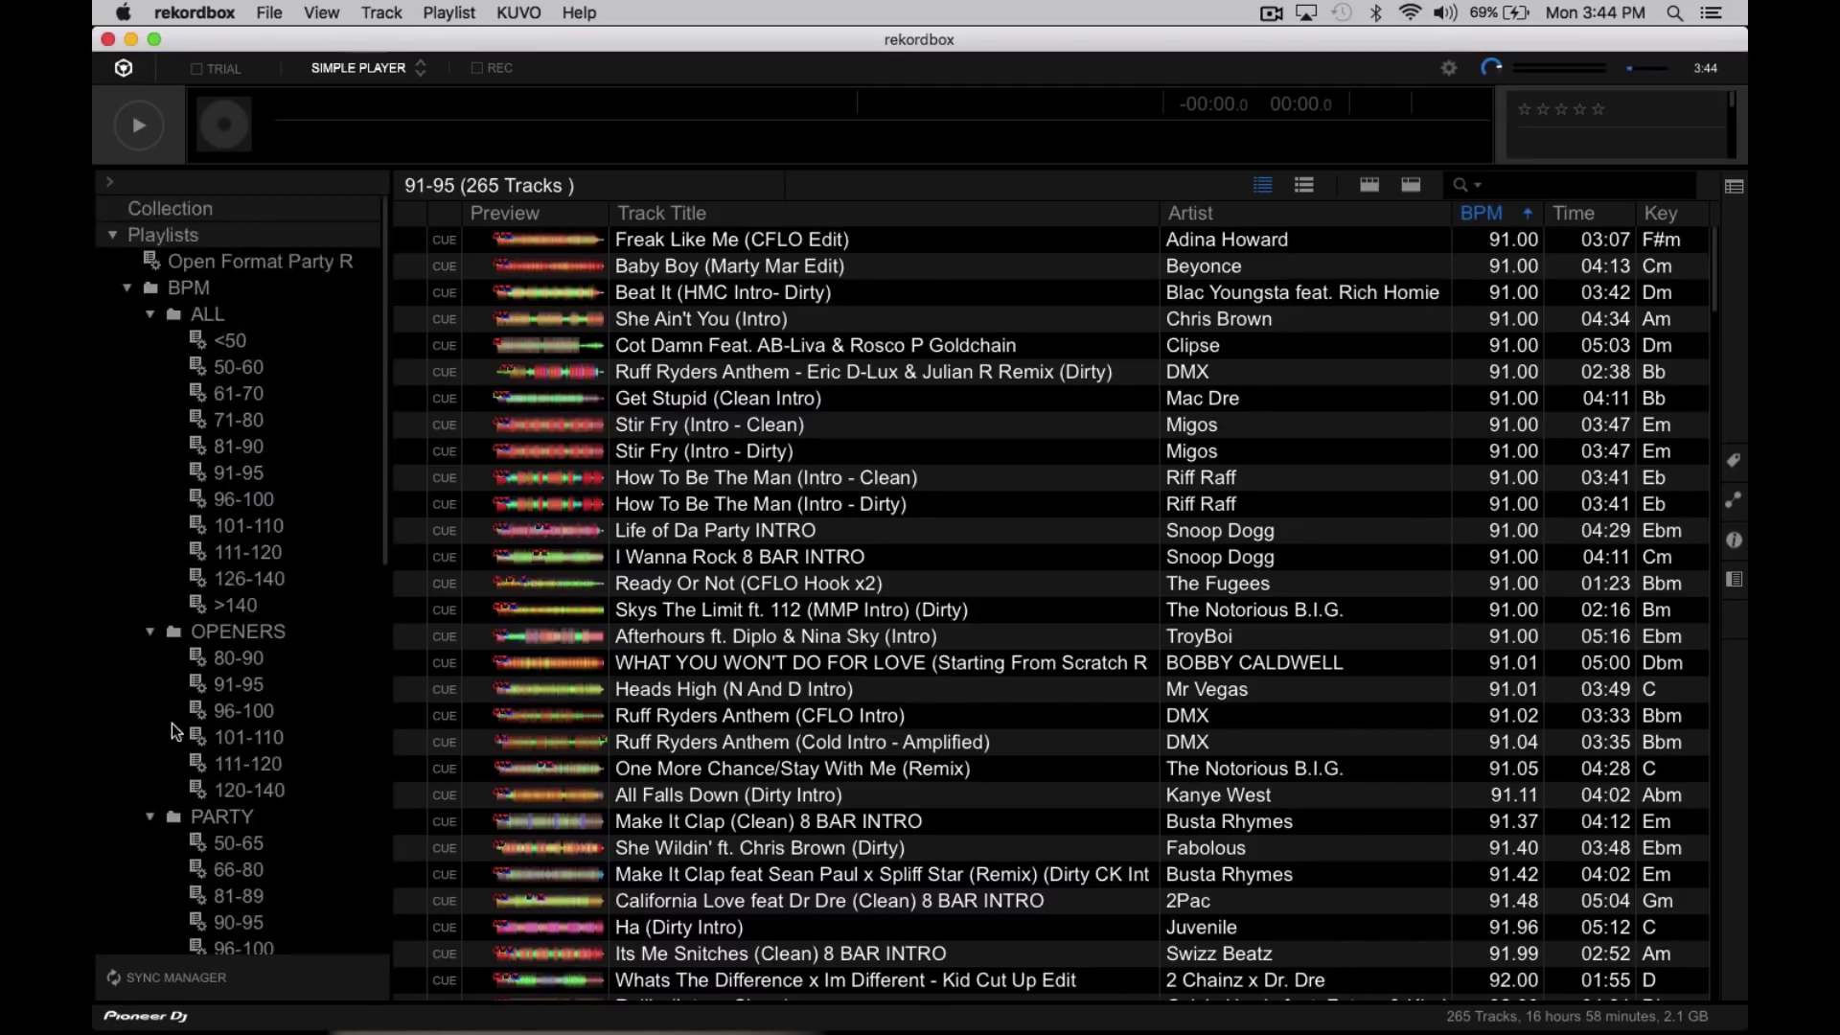
left_click(127, 705)
scroll(139, 743, "down", 4)
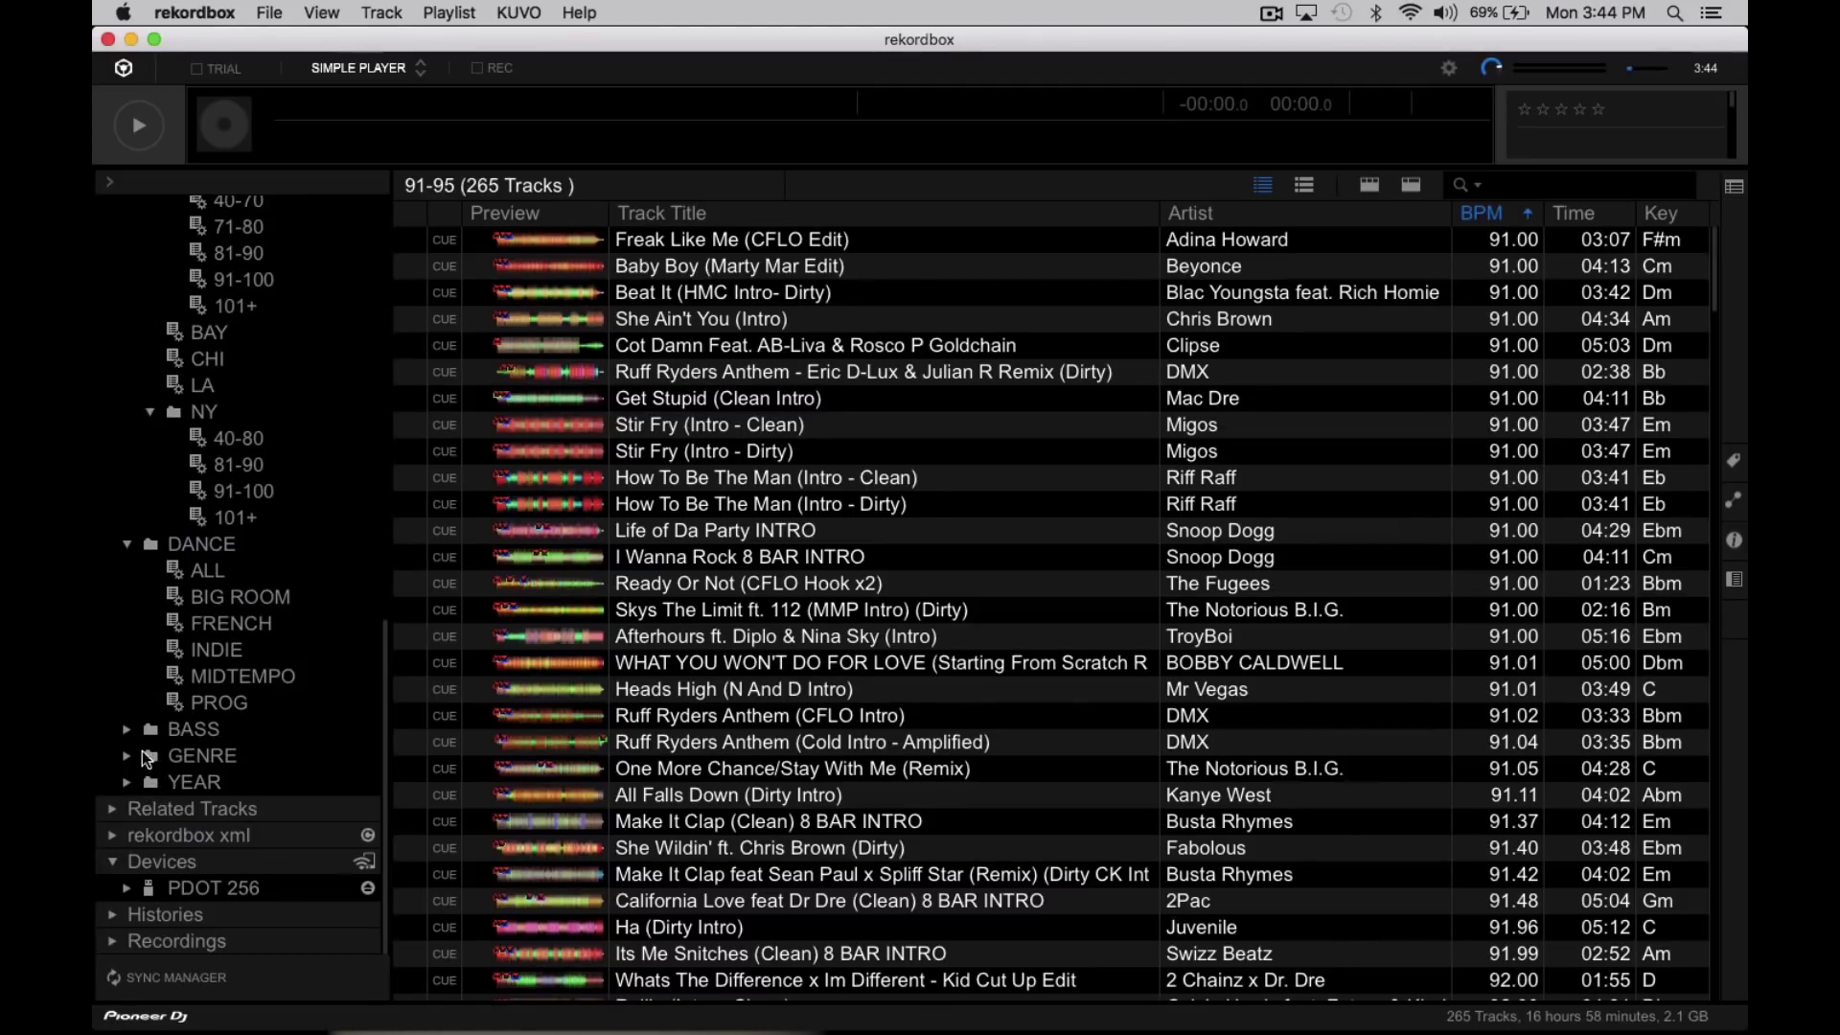
left_click(127, 728)
scroll(143, 766, "down", 3)
left_click(127, 756)
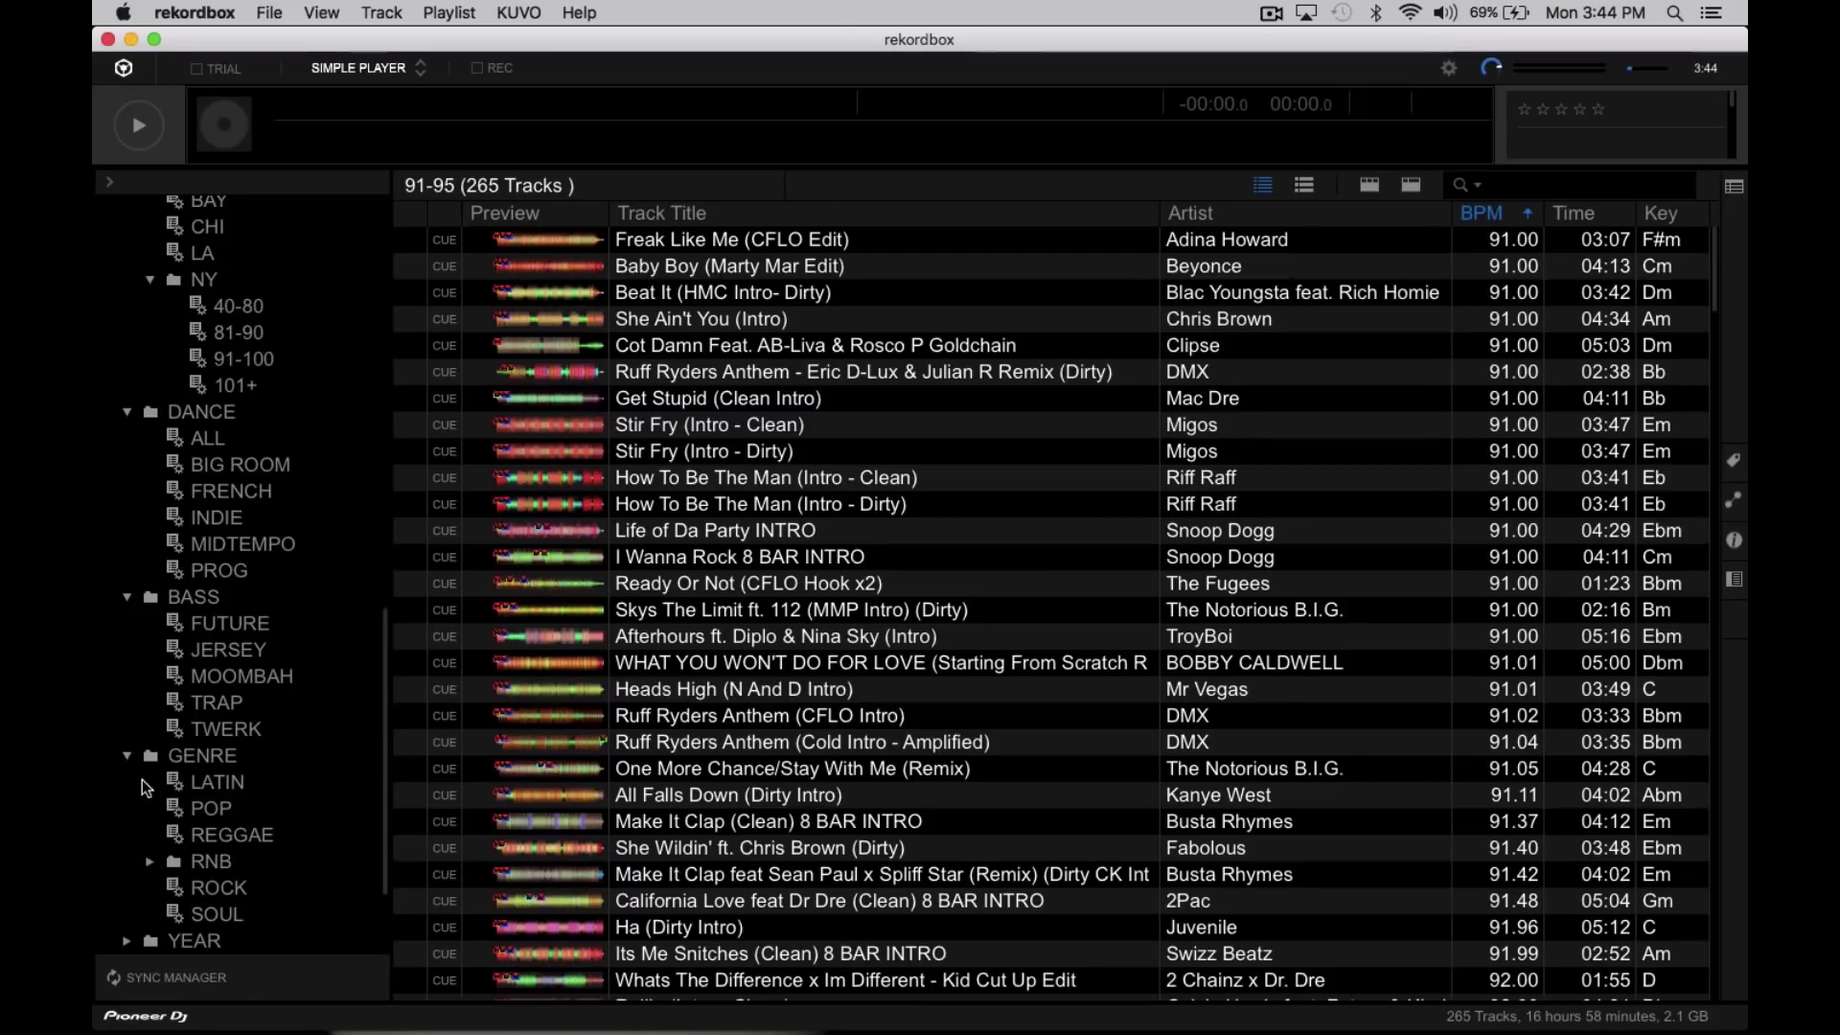
scroll(148, 802, "down", 3)
left_click(149, 703)
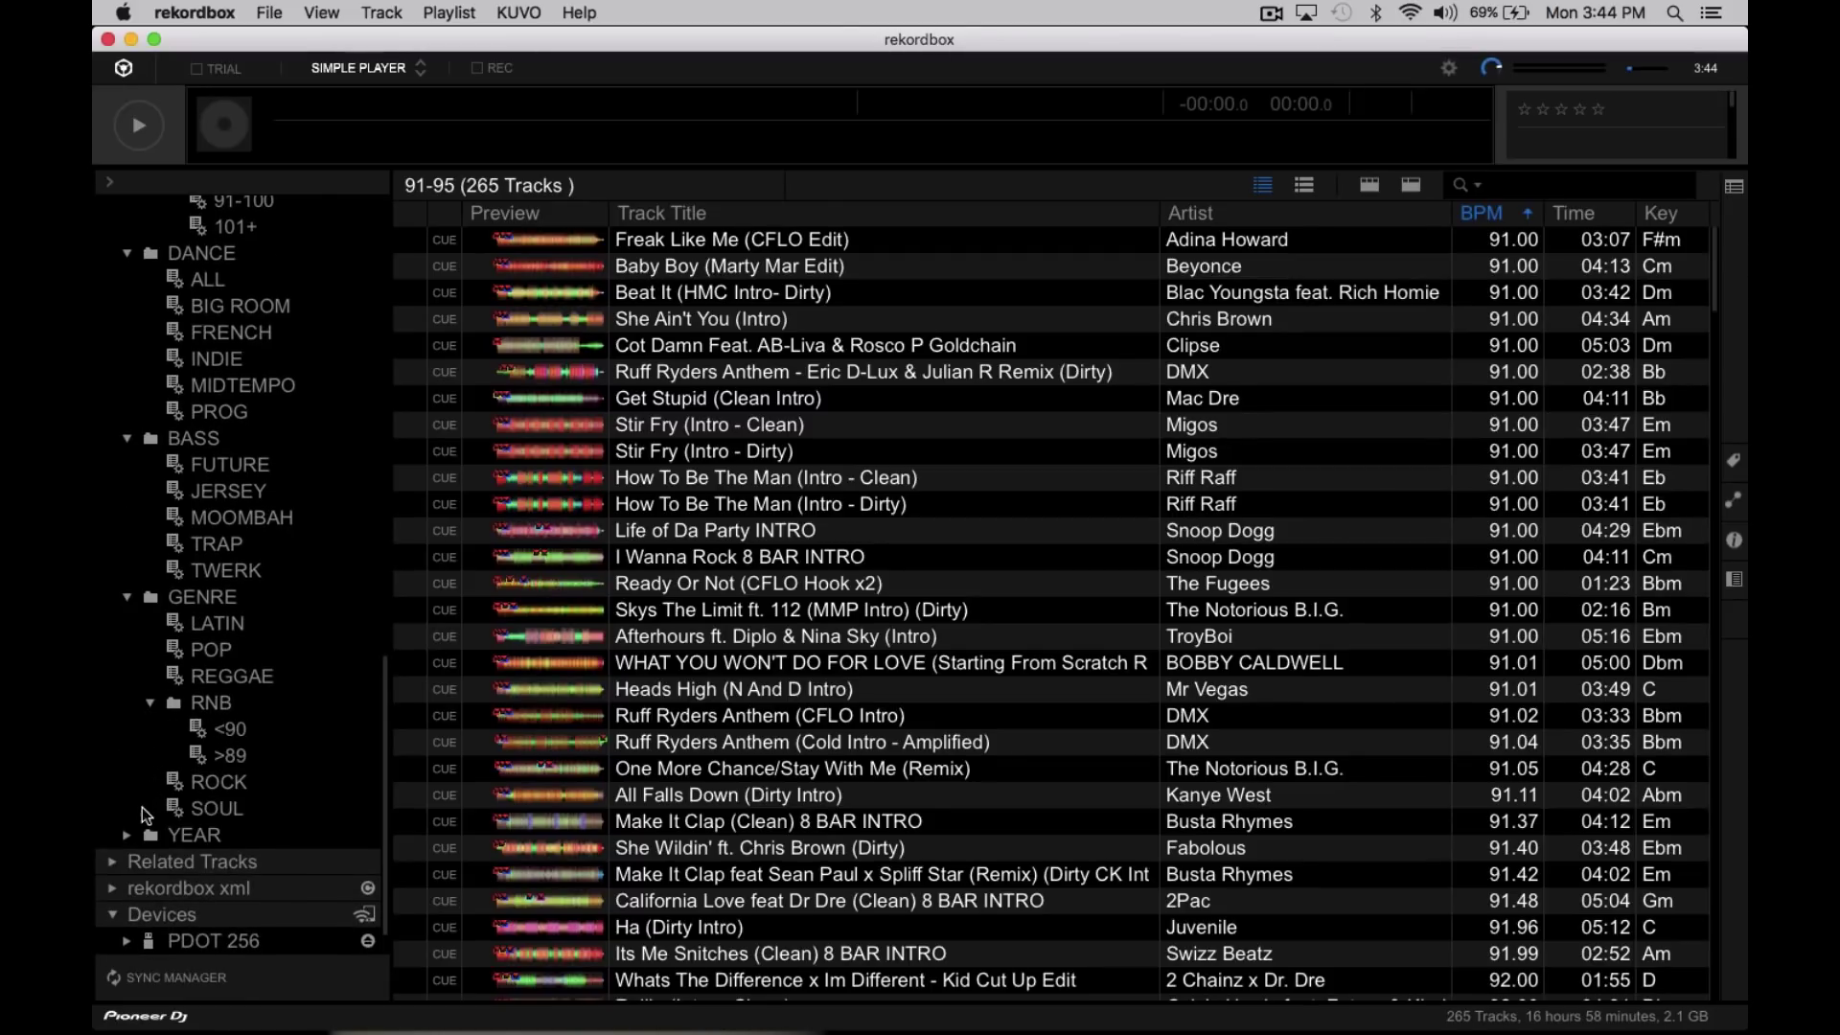
left_click(126, 835)
left_click(151, 862)
scroll(201, 841, "down", 3)
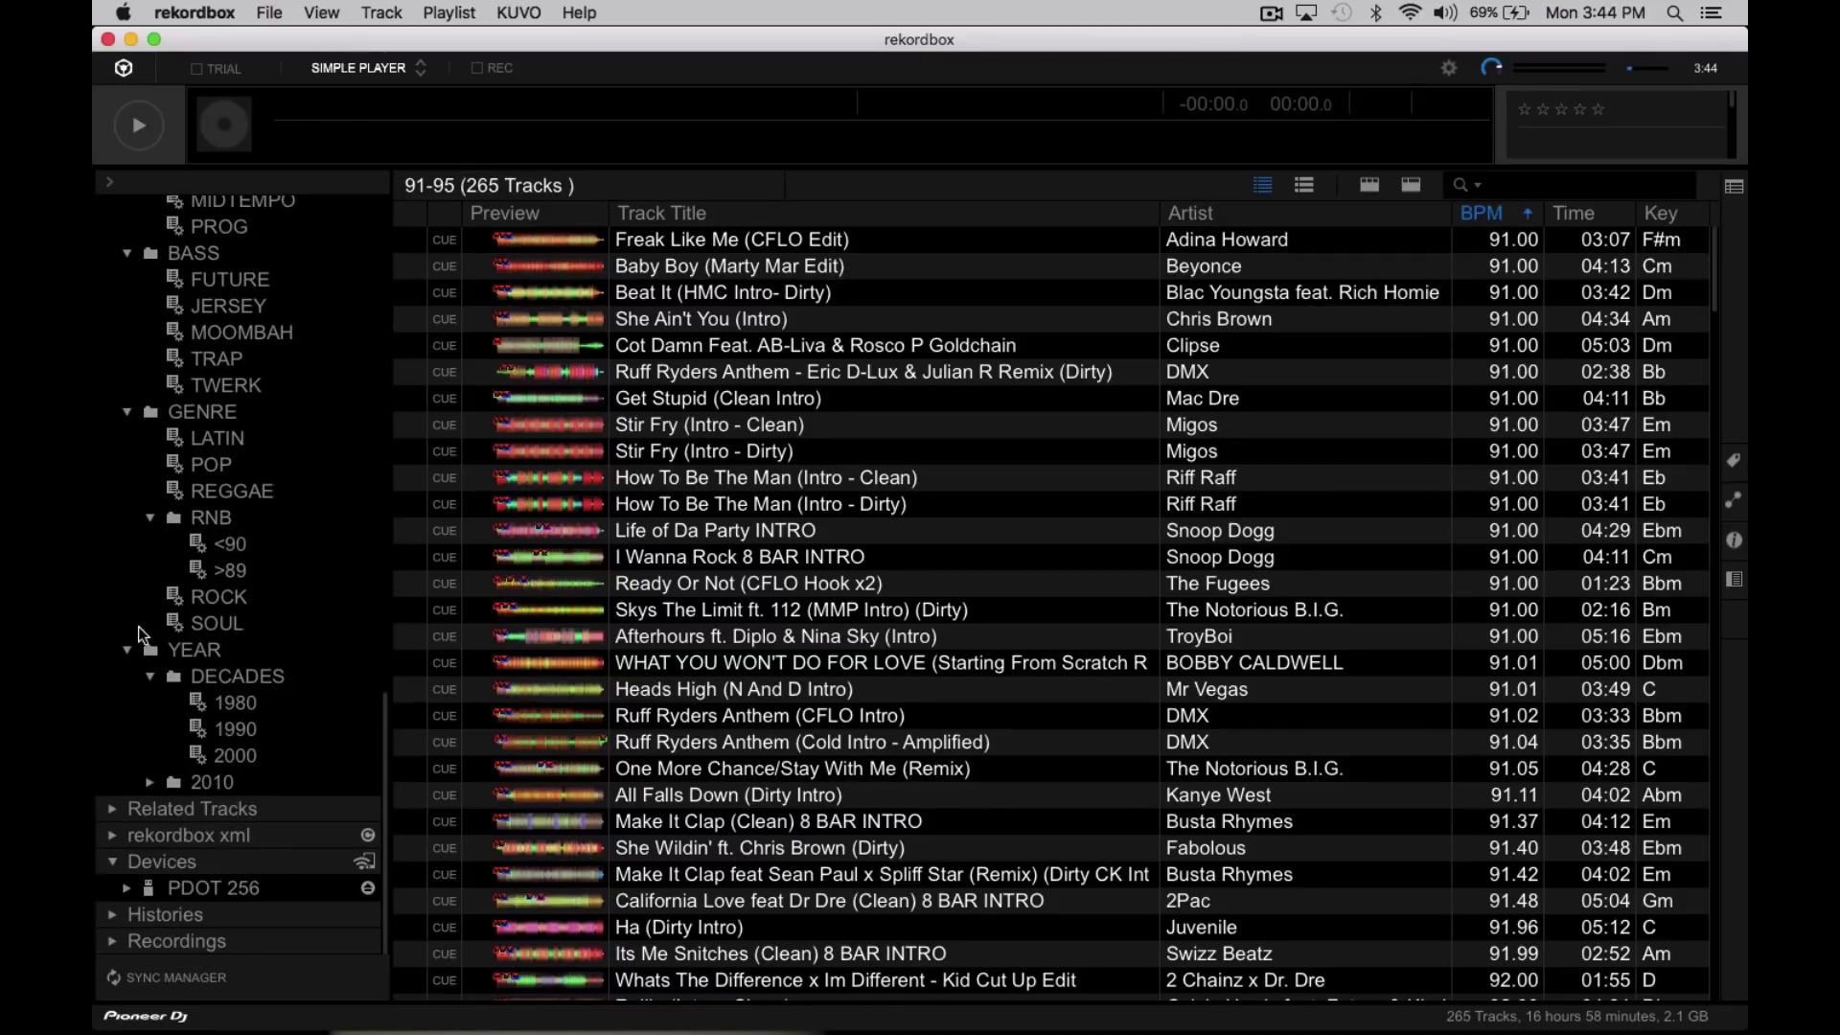
Collapse all folders back to the top level, leaving only BPM re-expanded.
left_click(126, 650)
left_click(127, 543)
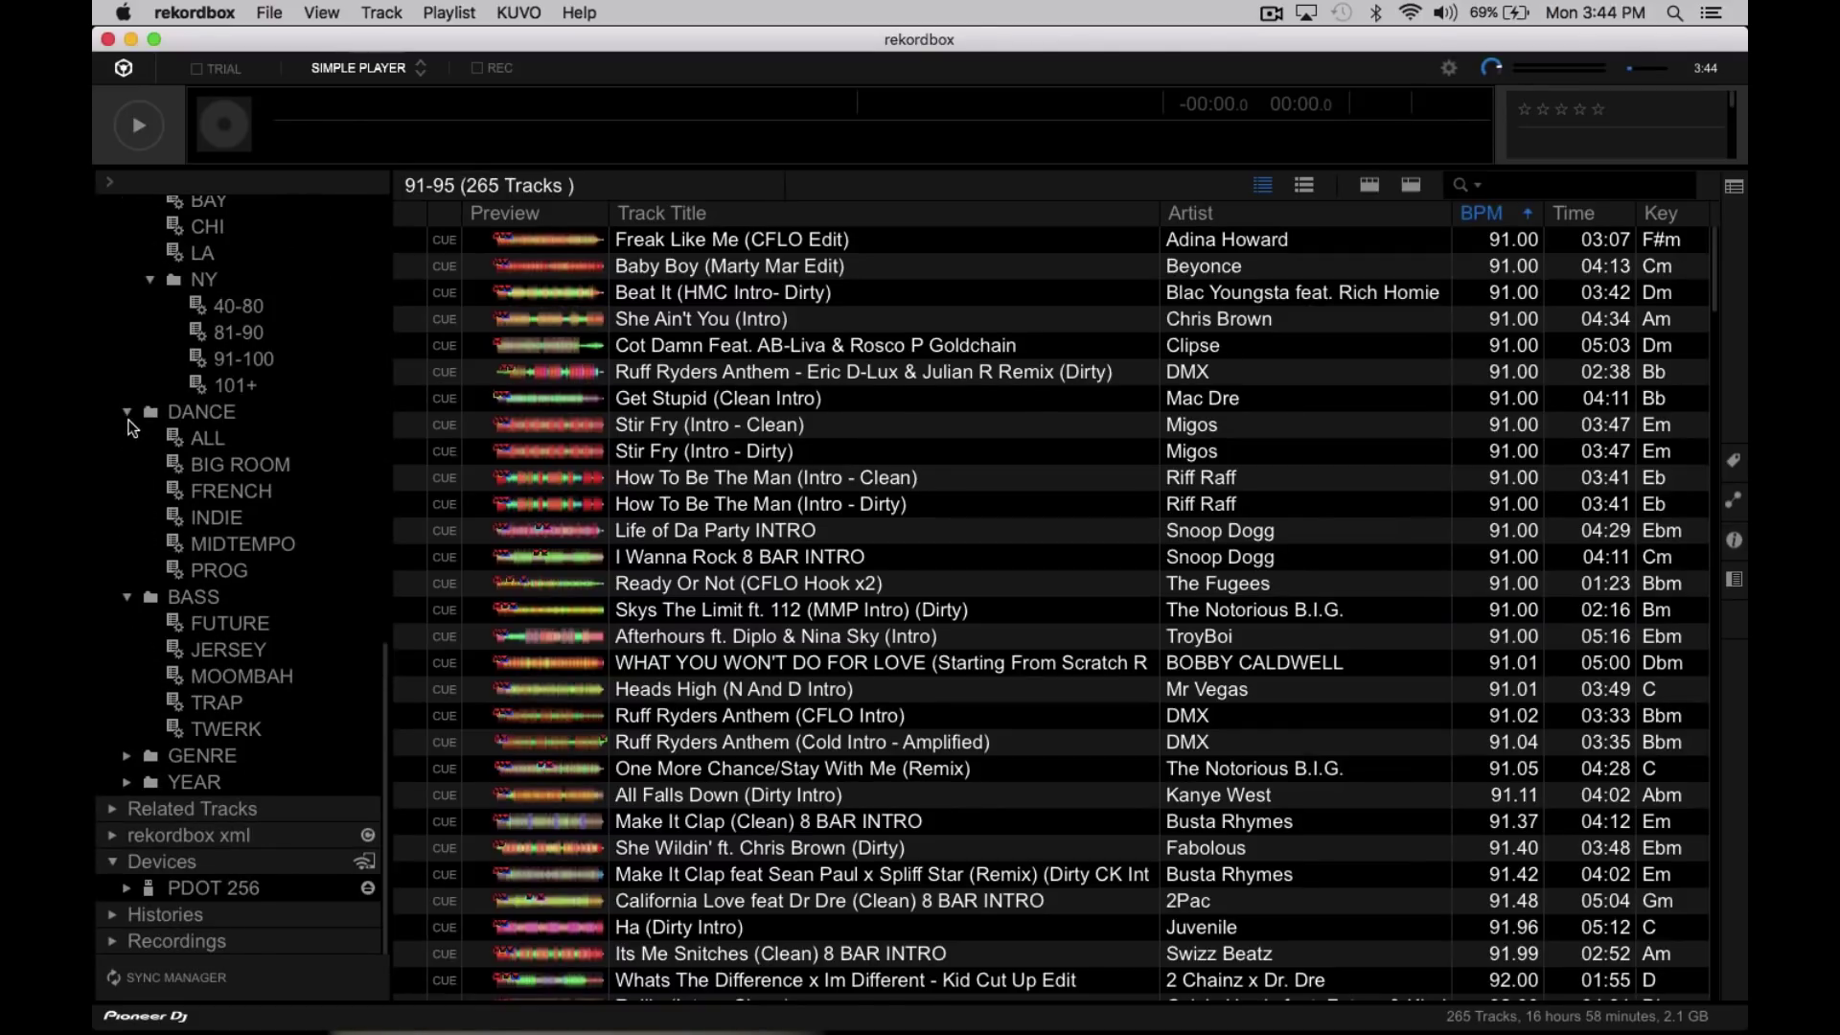
left_click(127, 411)
left_click(149, 634)
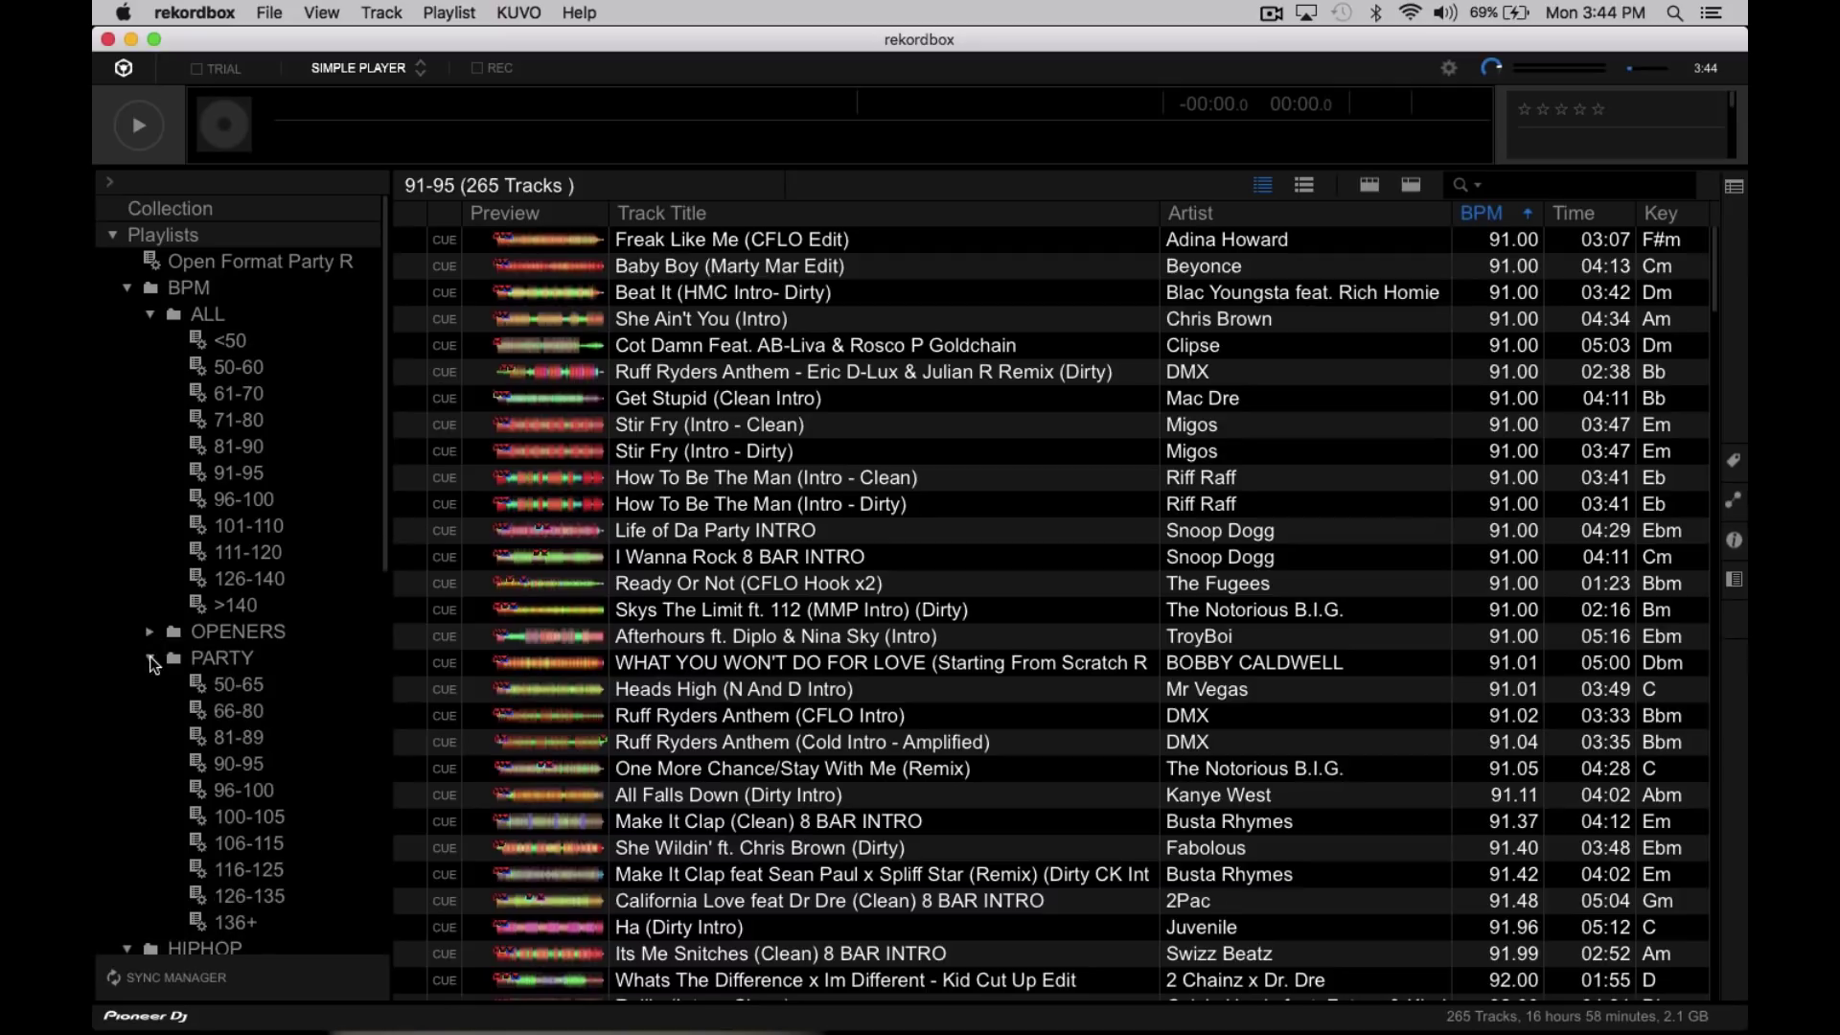
left_click(150, 657)
left_click(128, 684)
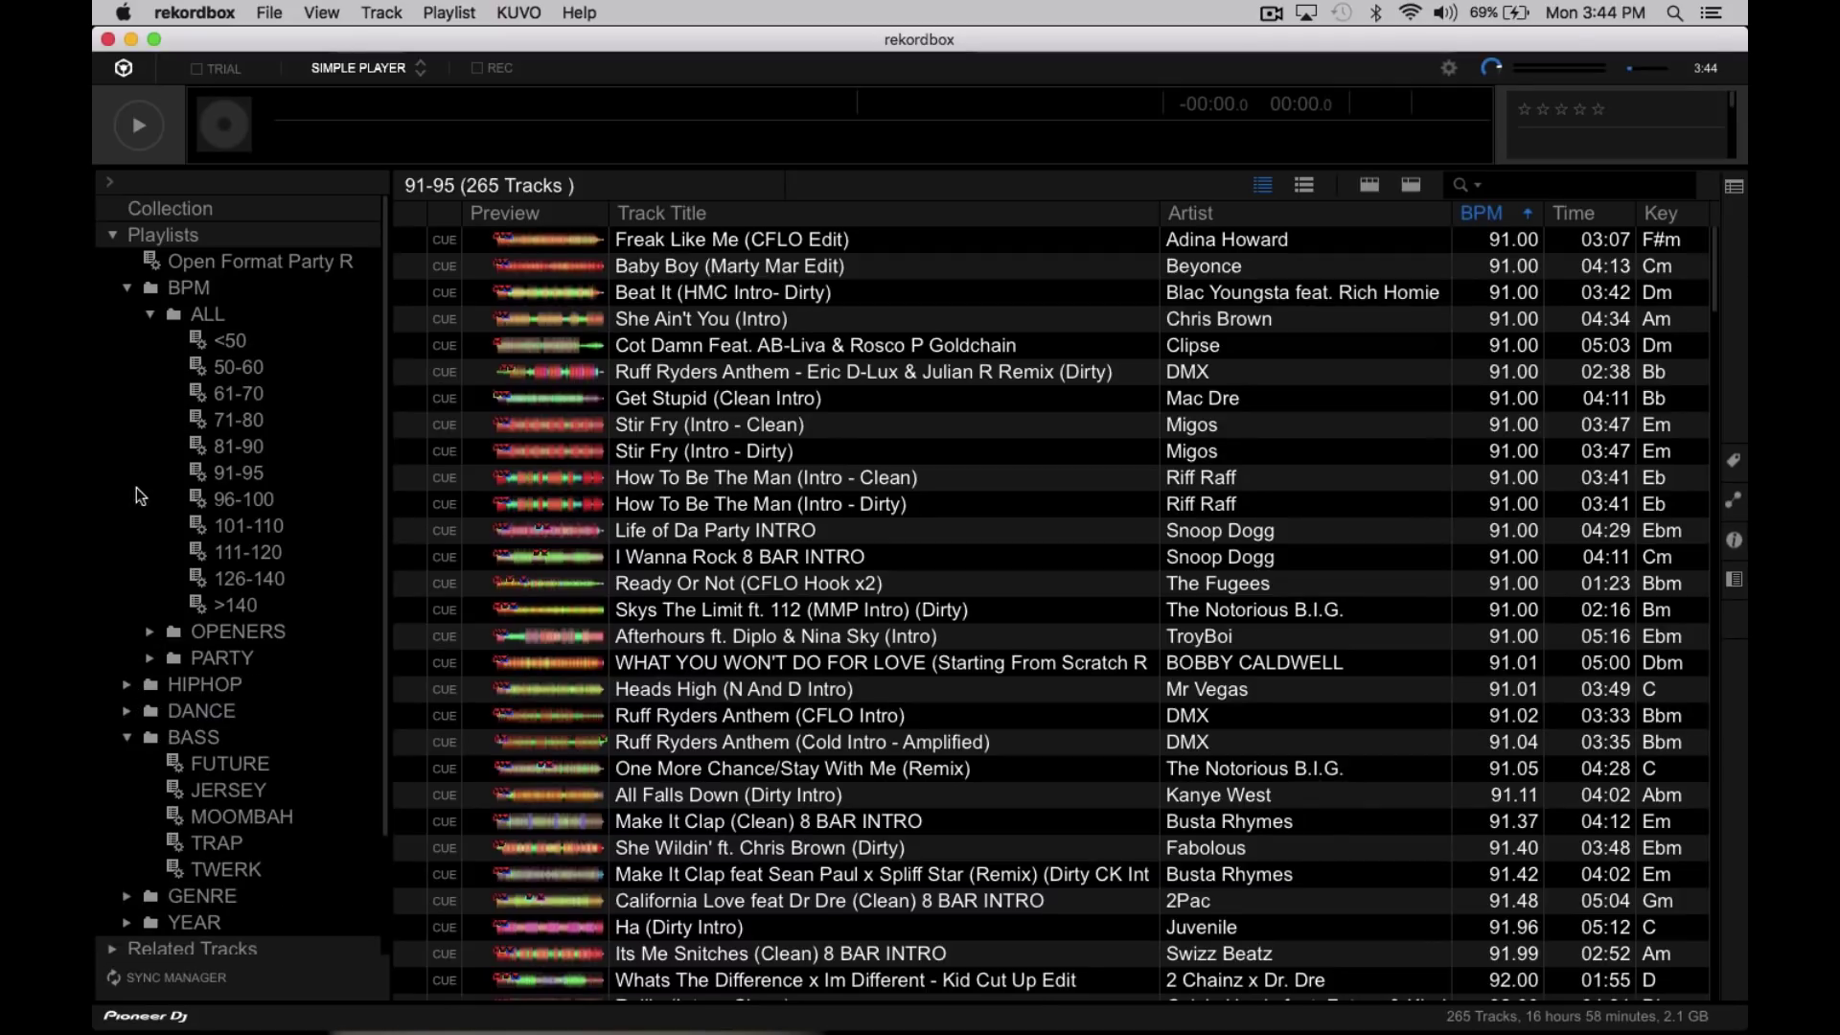
left_click(143, 314)
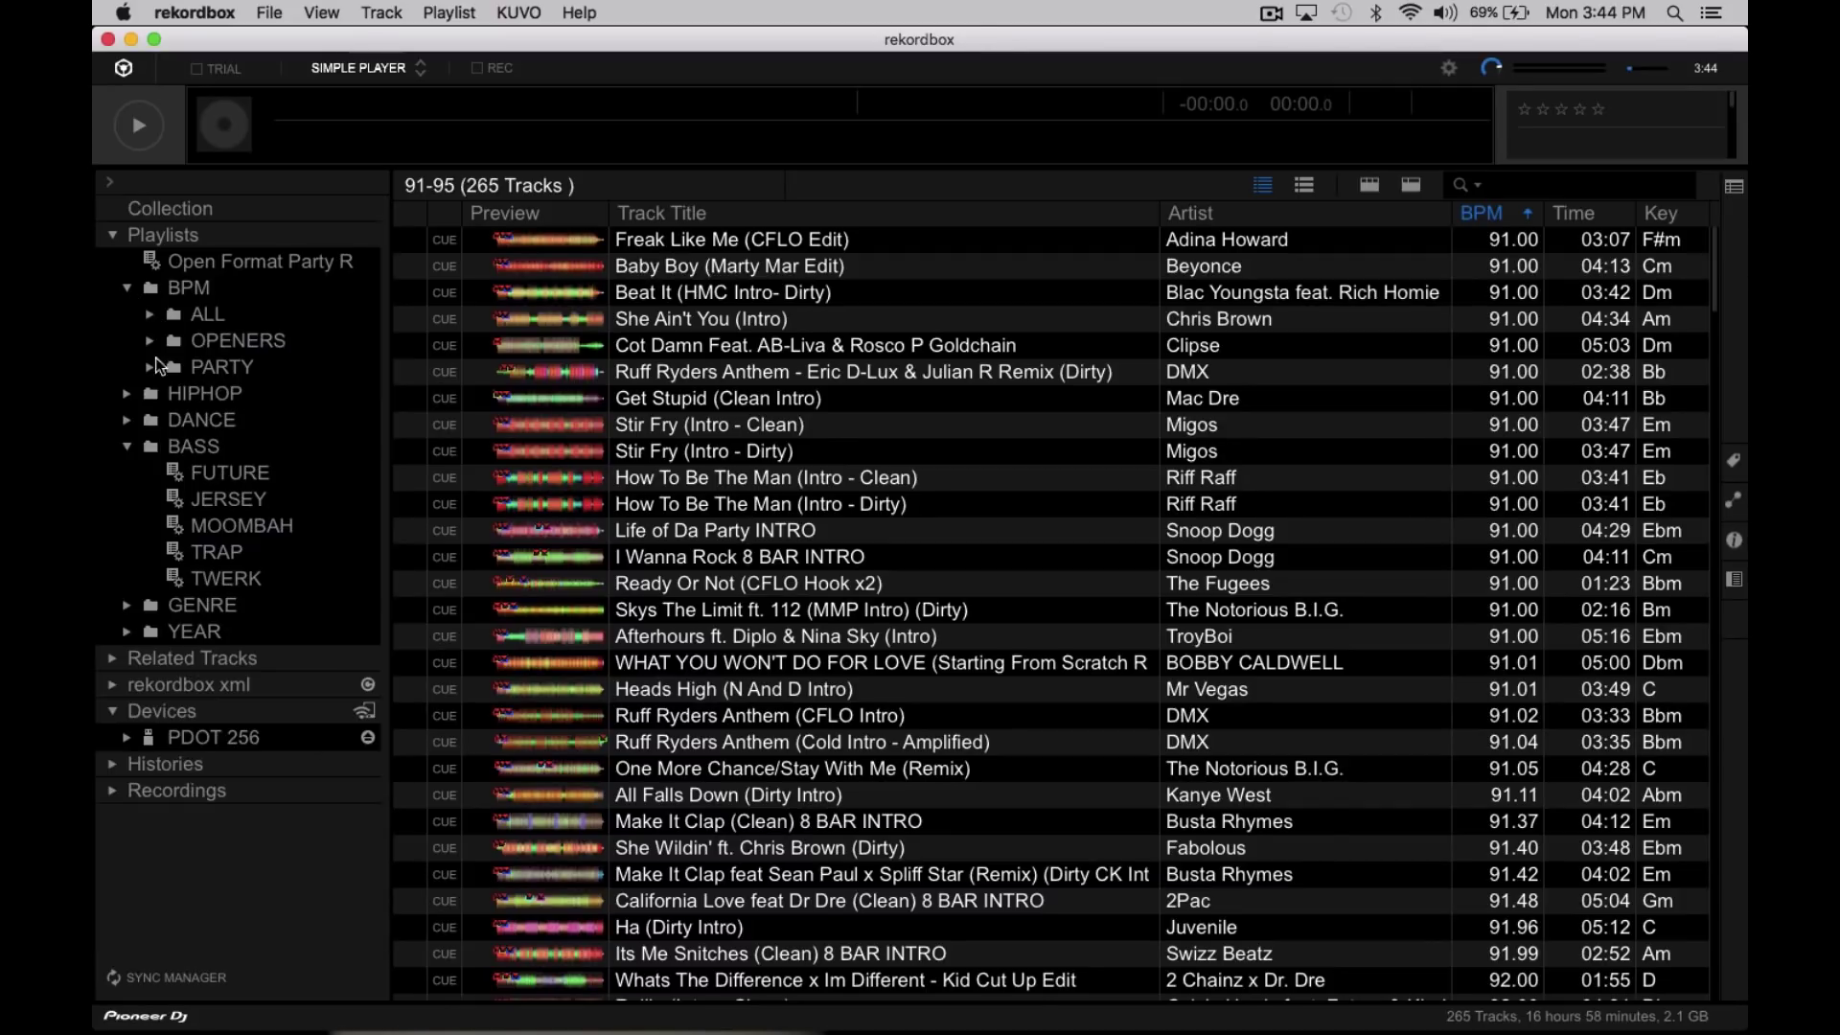
left_click(127, 444)
left_click(128, 287)
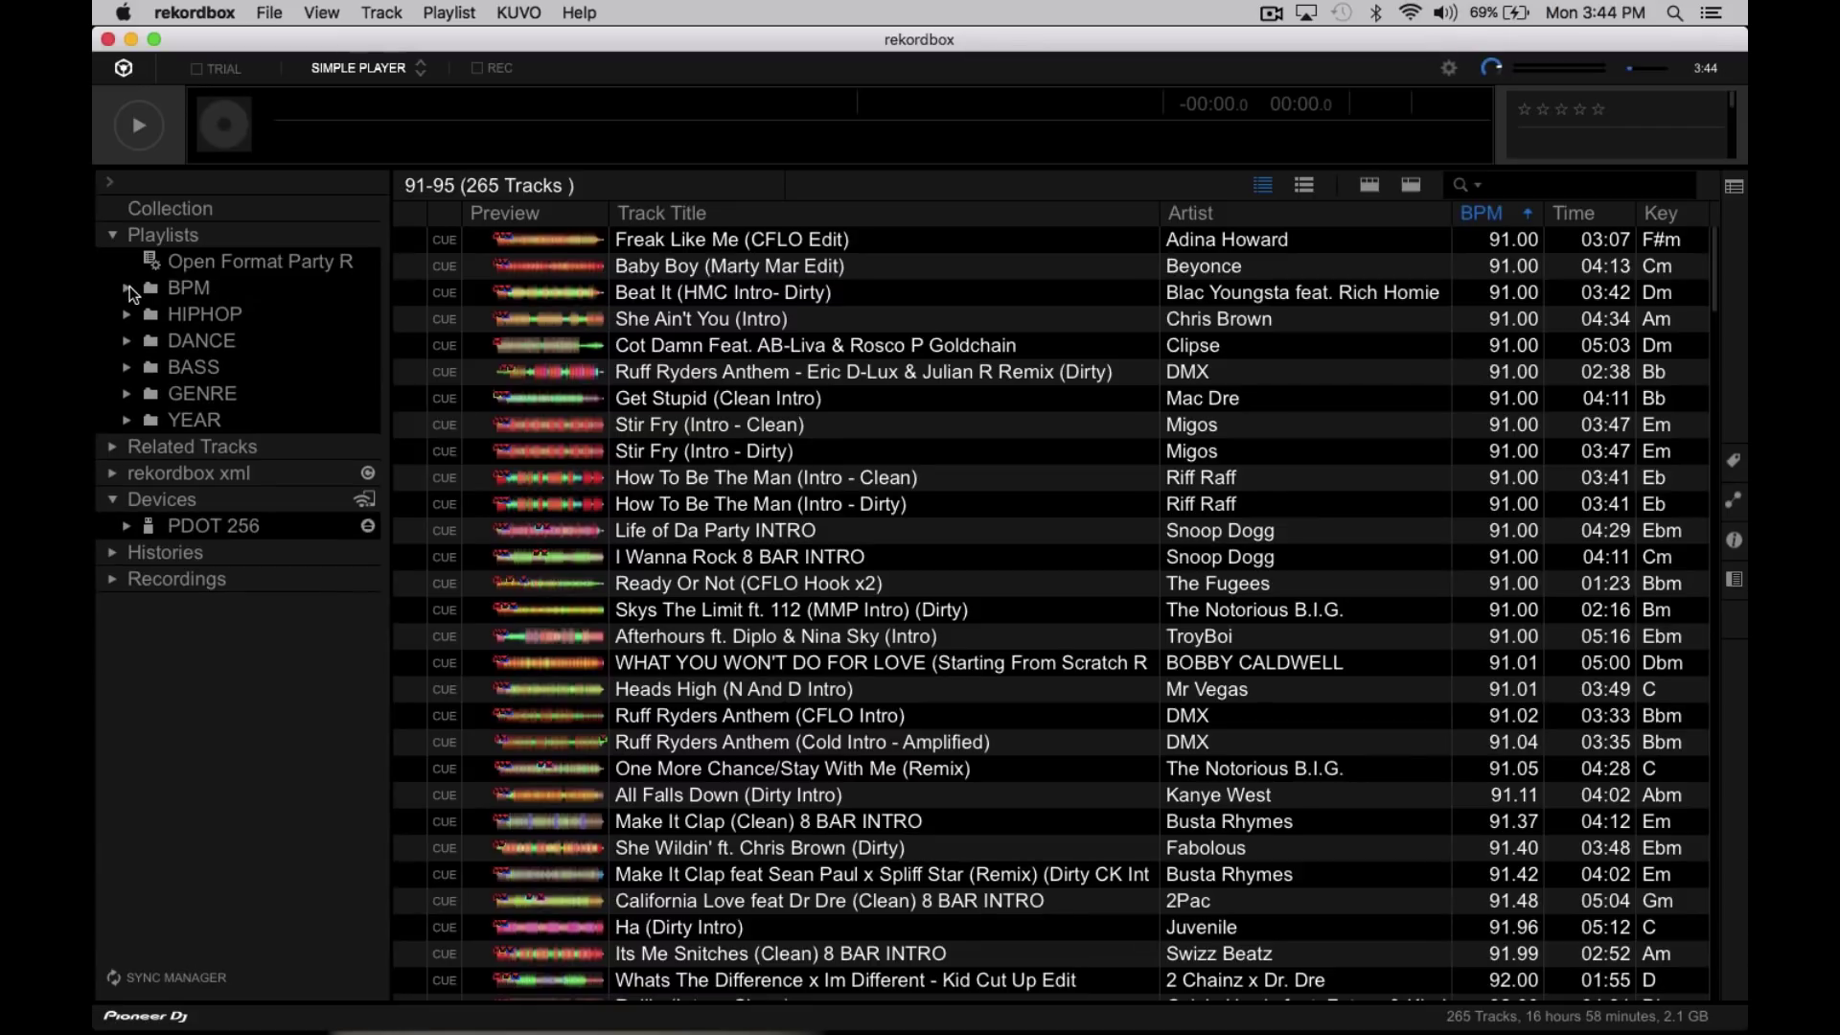
left_click(130, 288)
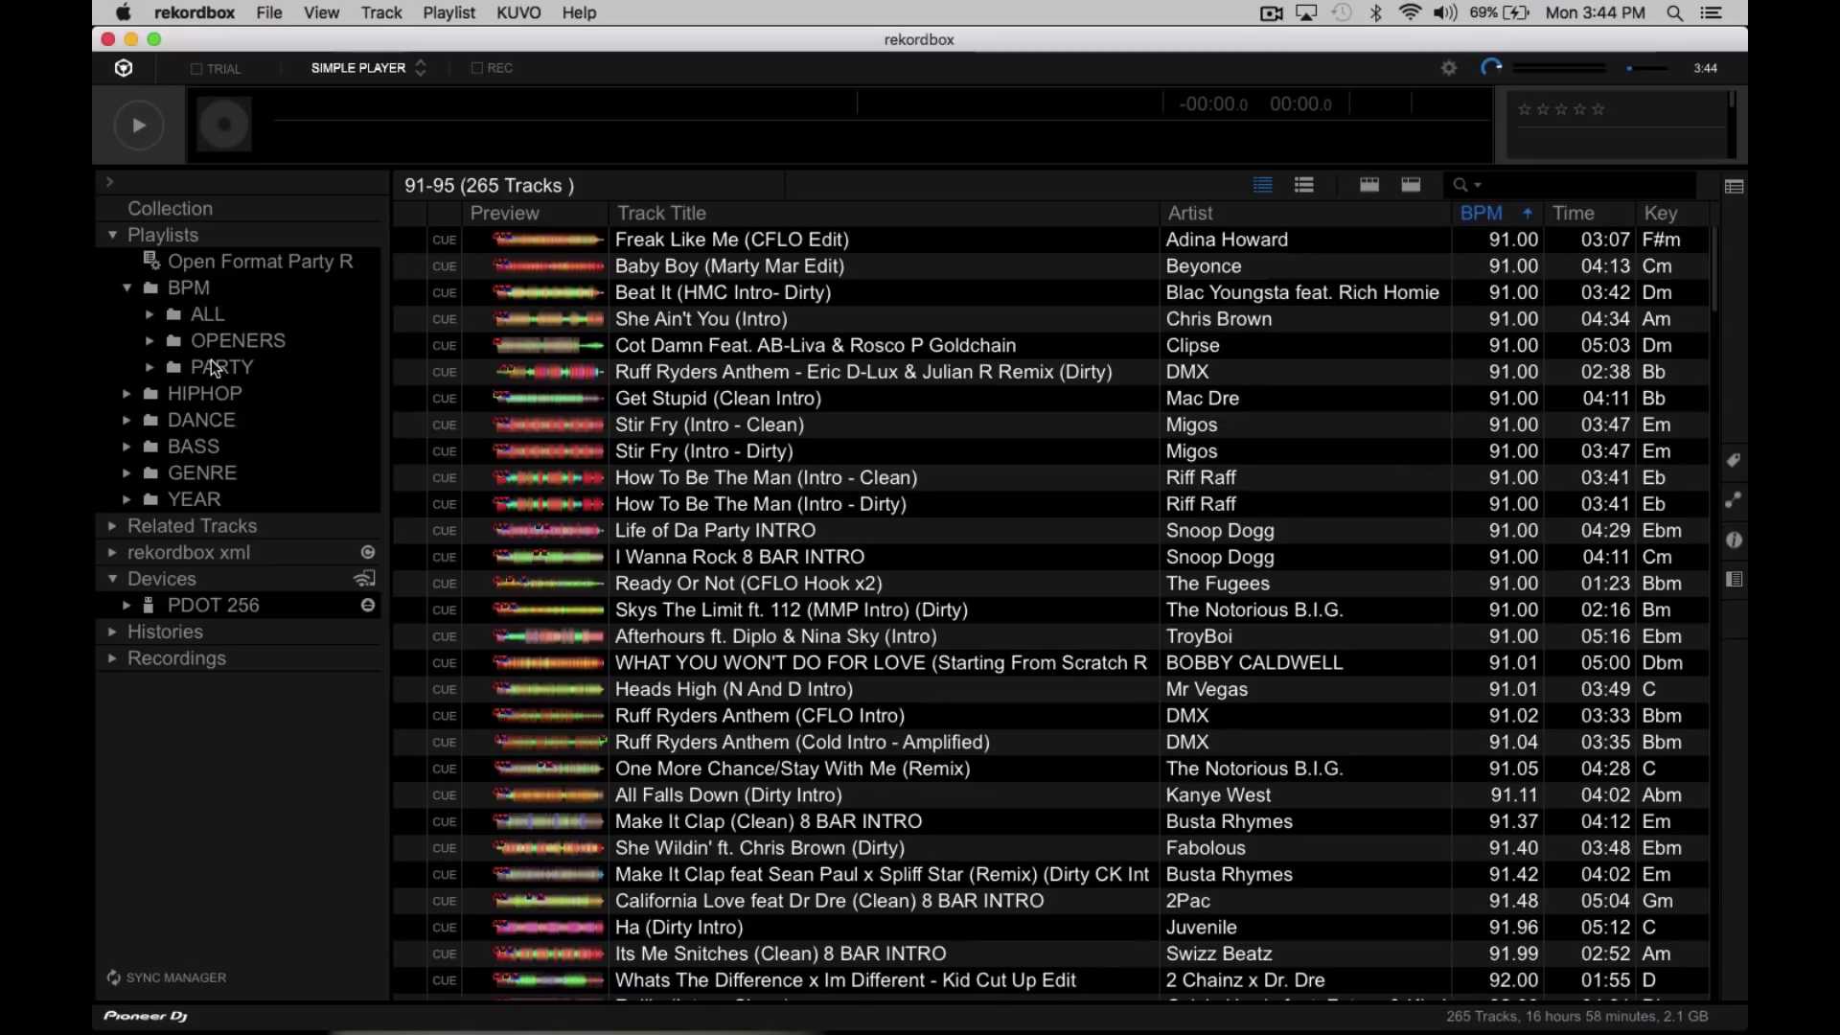
Collapse BPM, expand HIPHOP and view the tracks of ATL's 81-90 playlist.
left_click(128, 288)
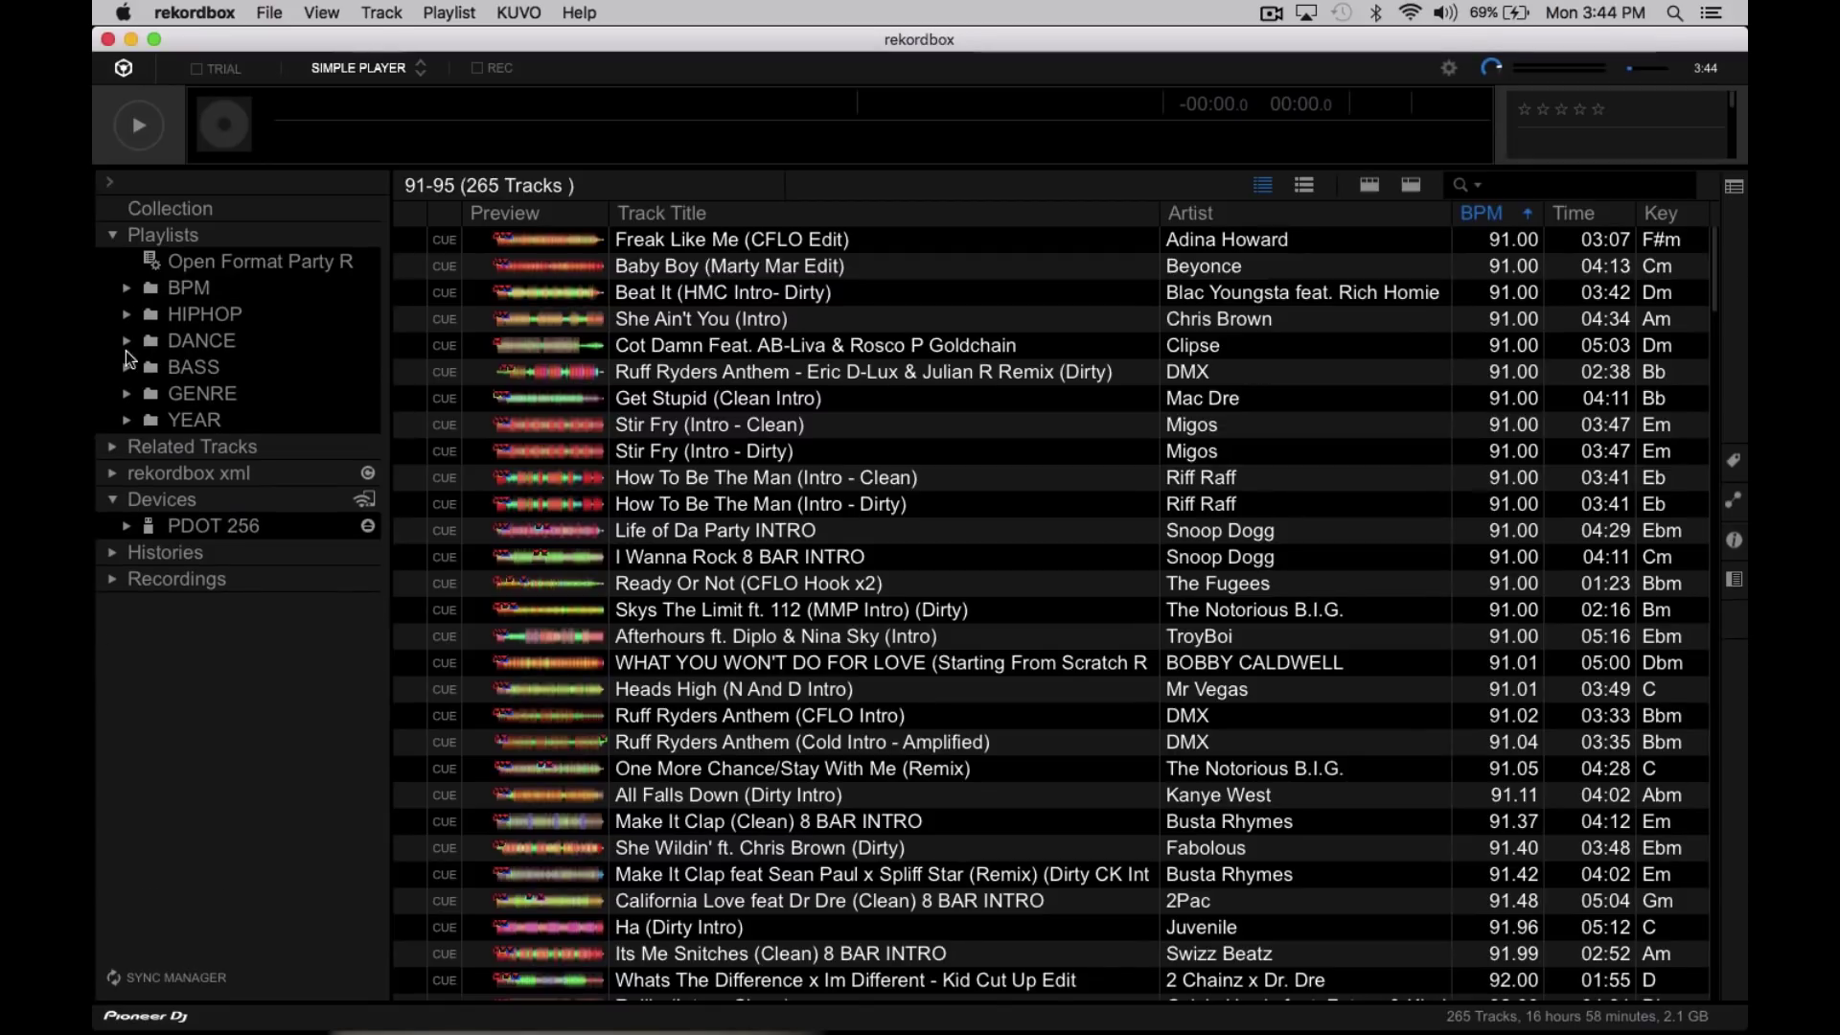
left_click(127, 315)
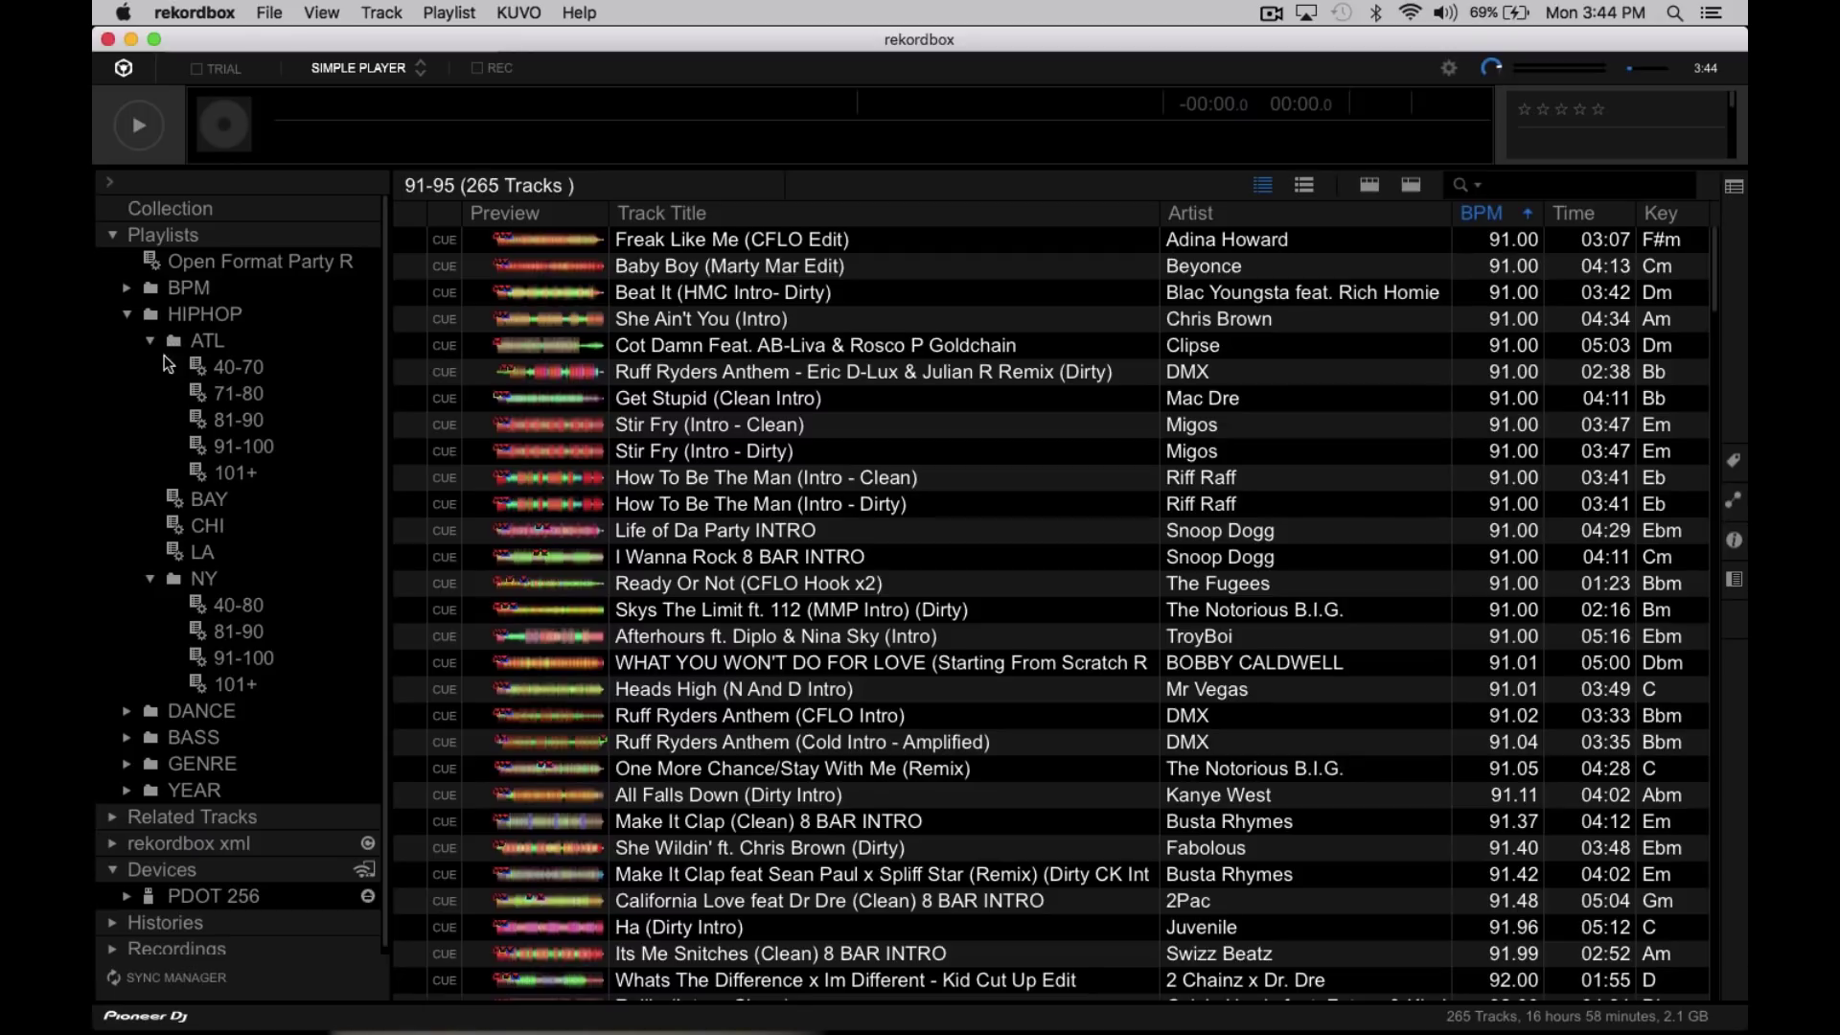
left_click(151, 579)
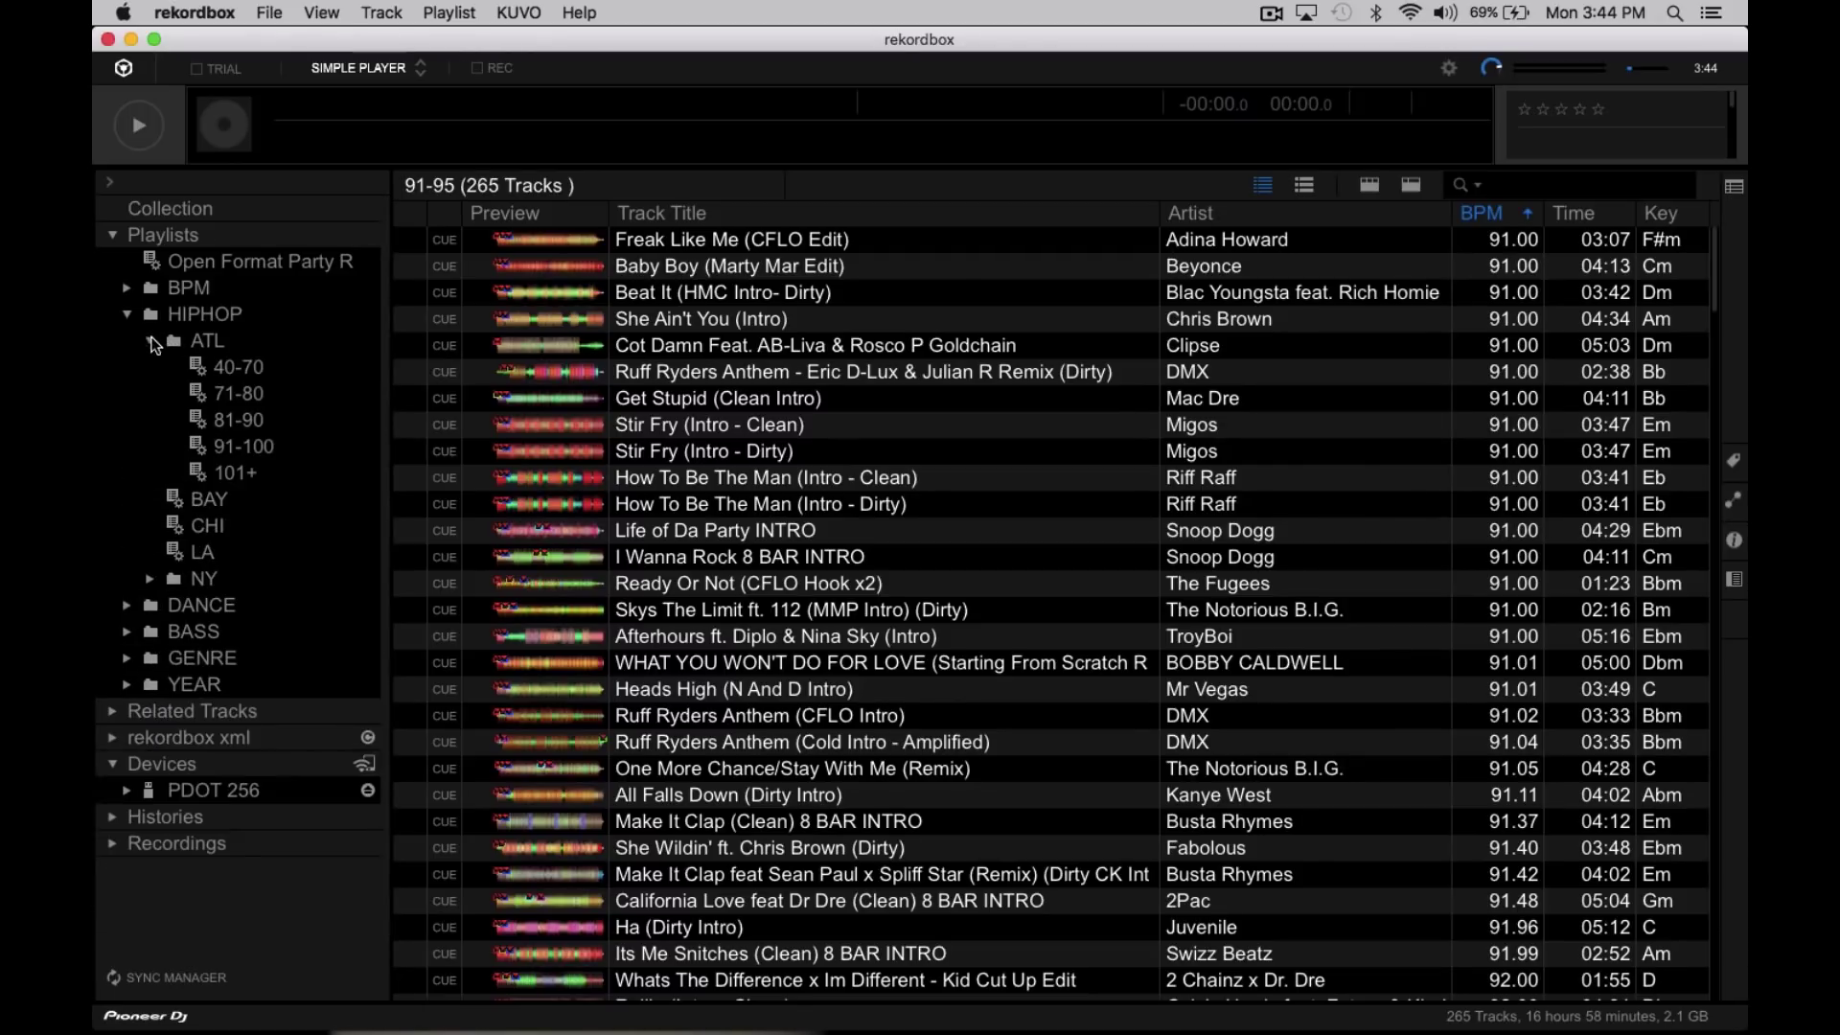
left_click(234, 420)
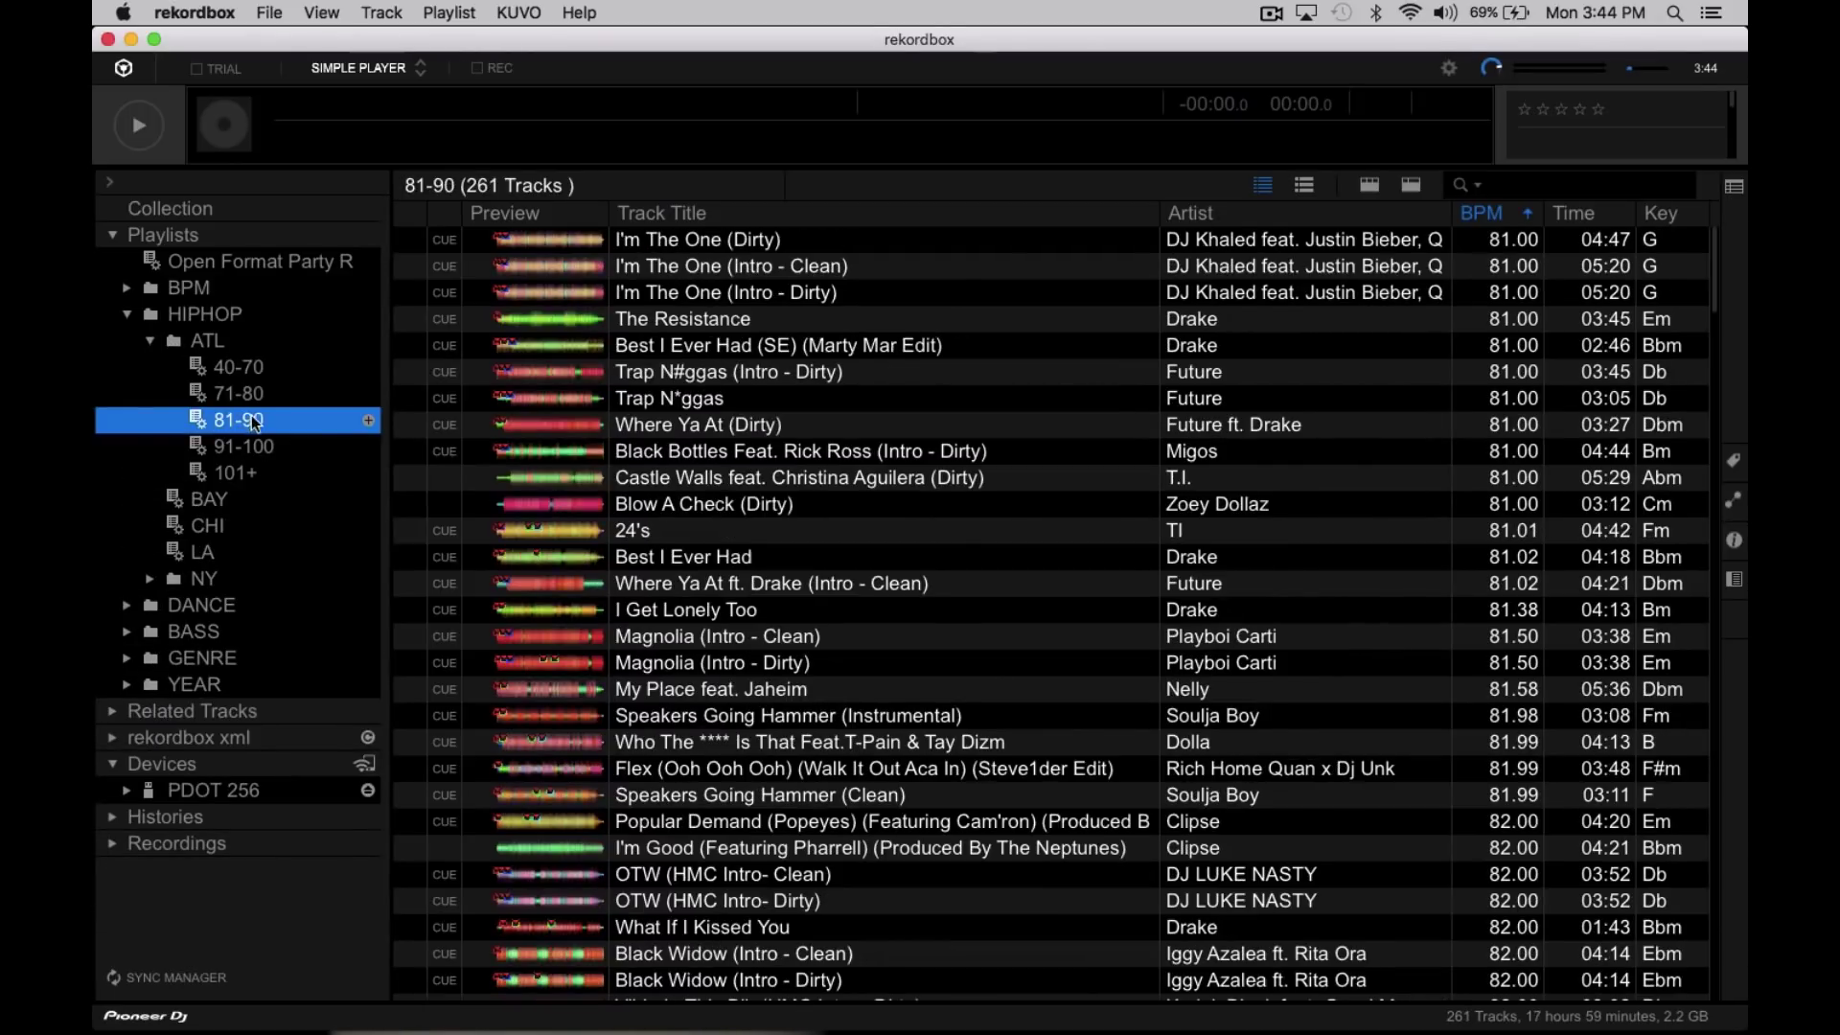
left_click(151, 341)
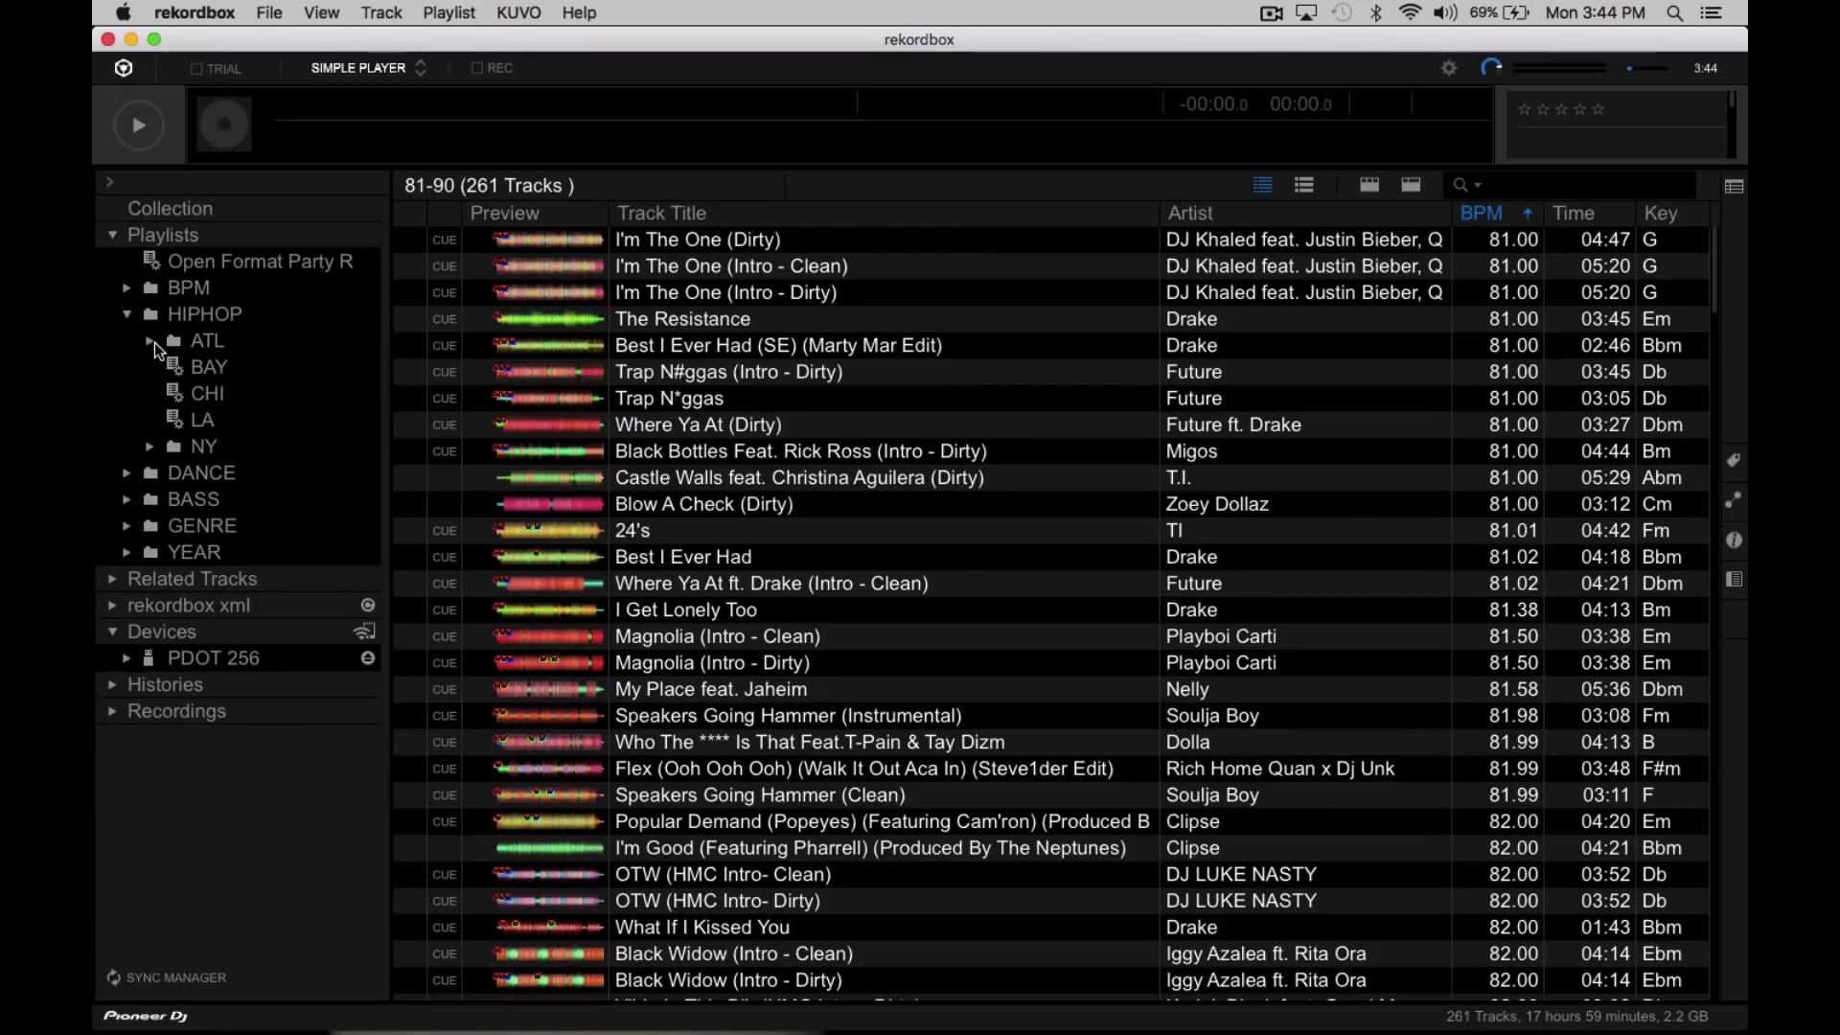
left_click(153, 339)
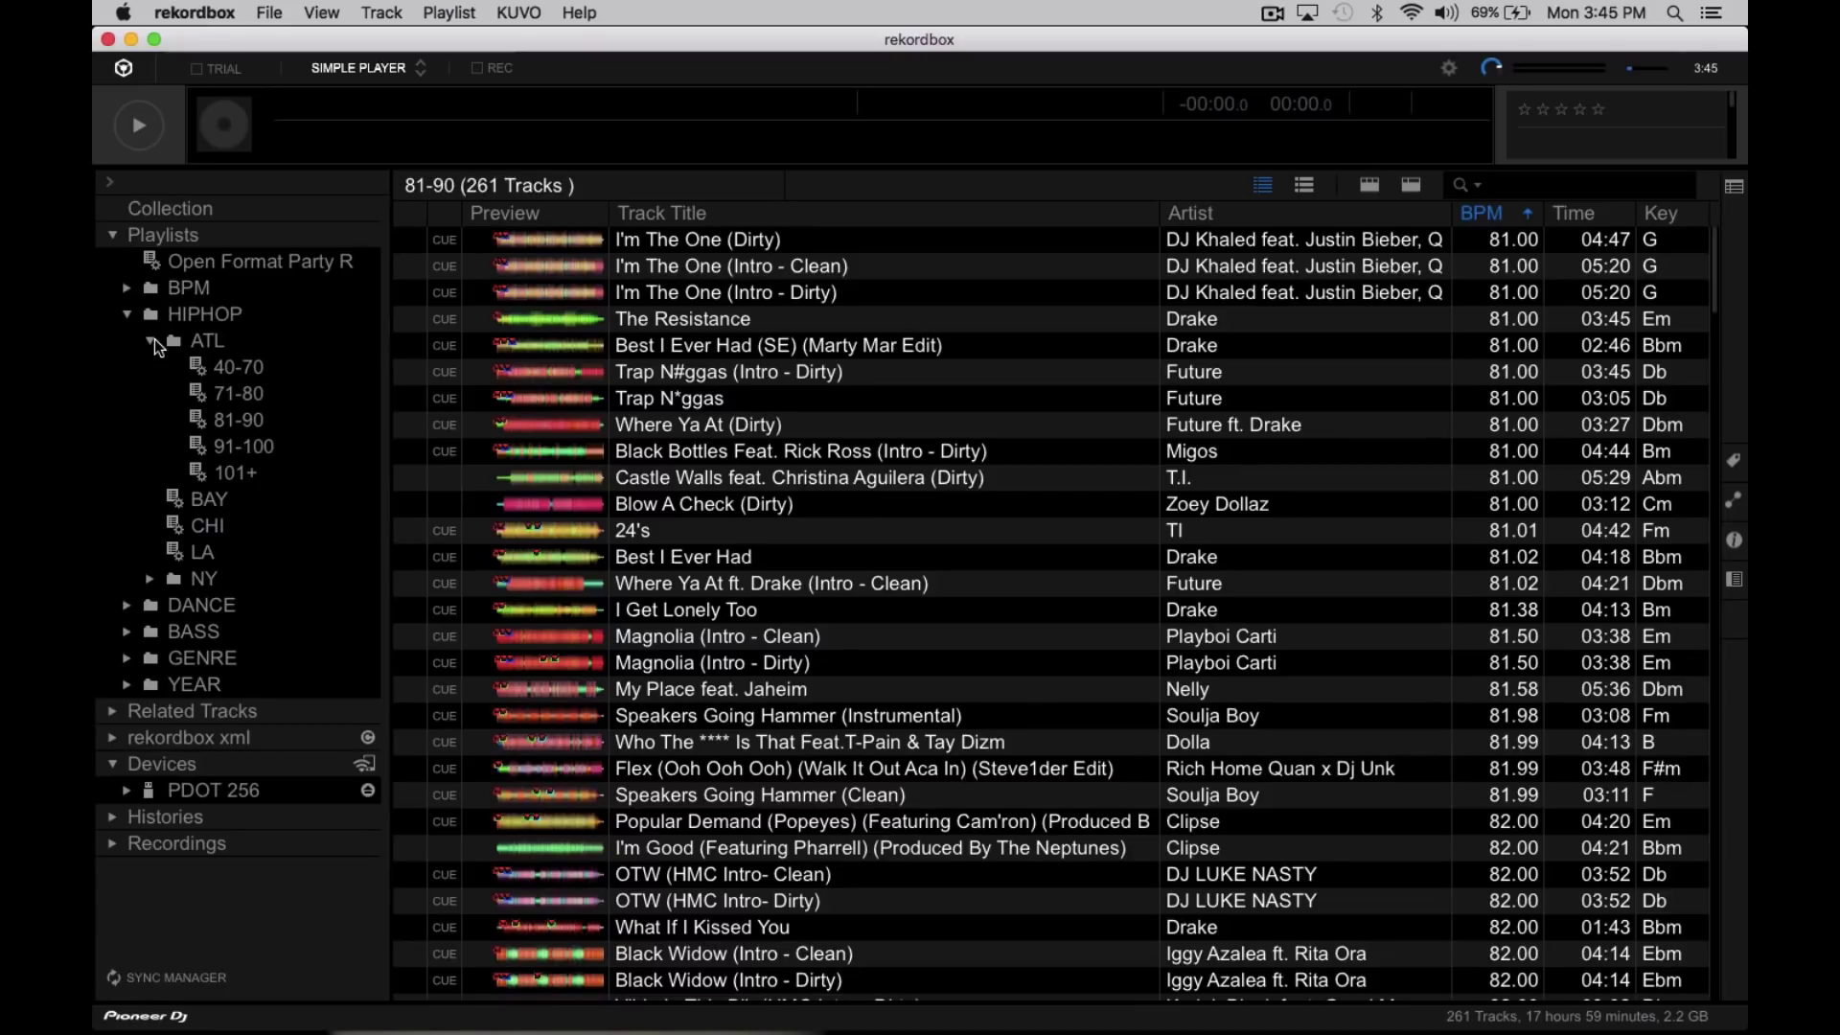
Expand BPM > ALL and show the 61-70 playlist's 977 tracks.
left_click(131, 287)
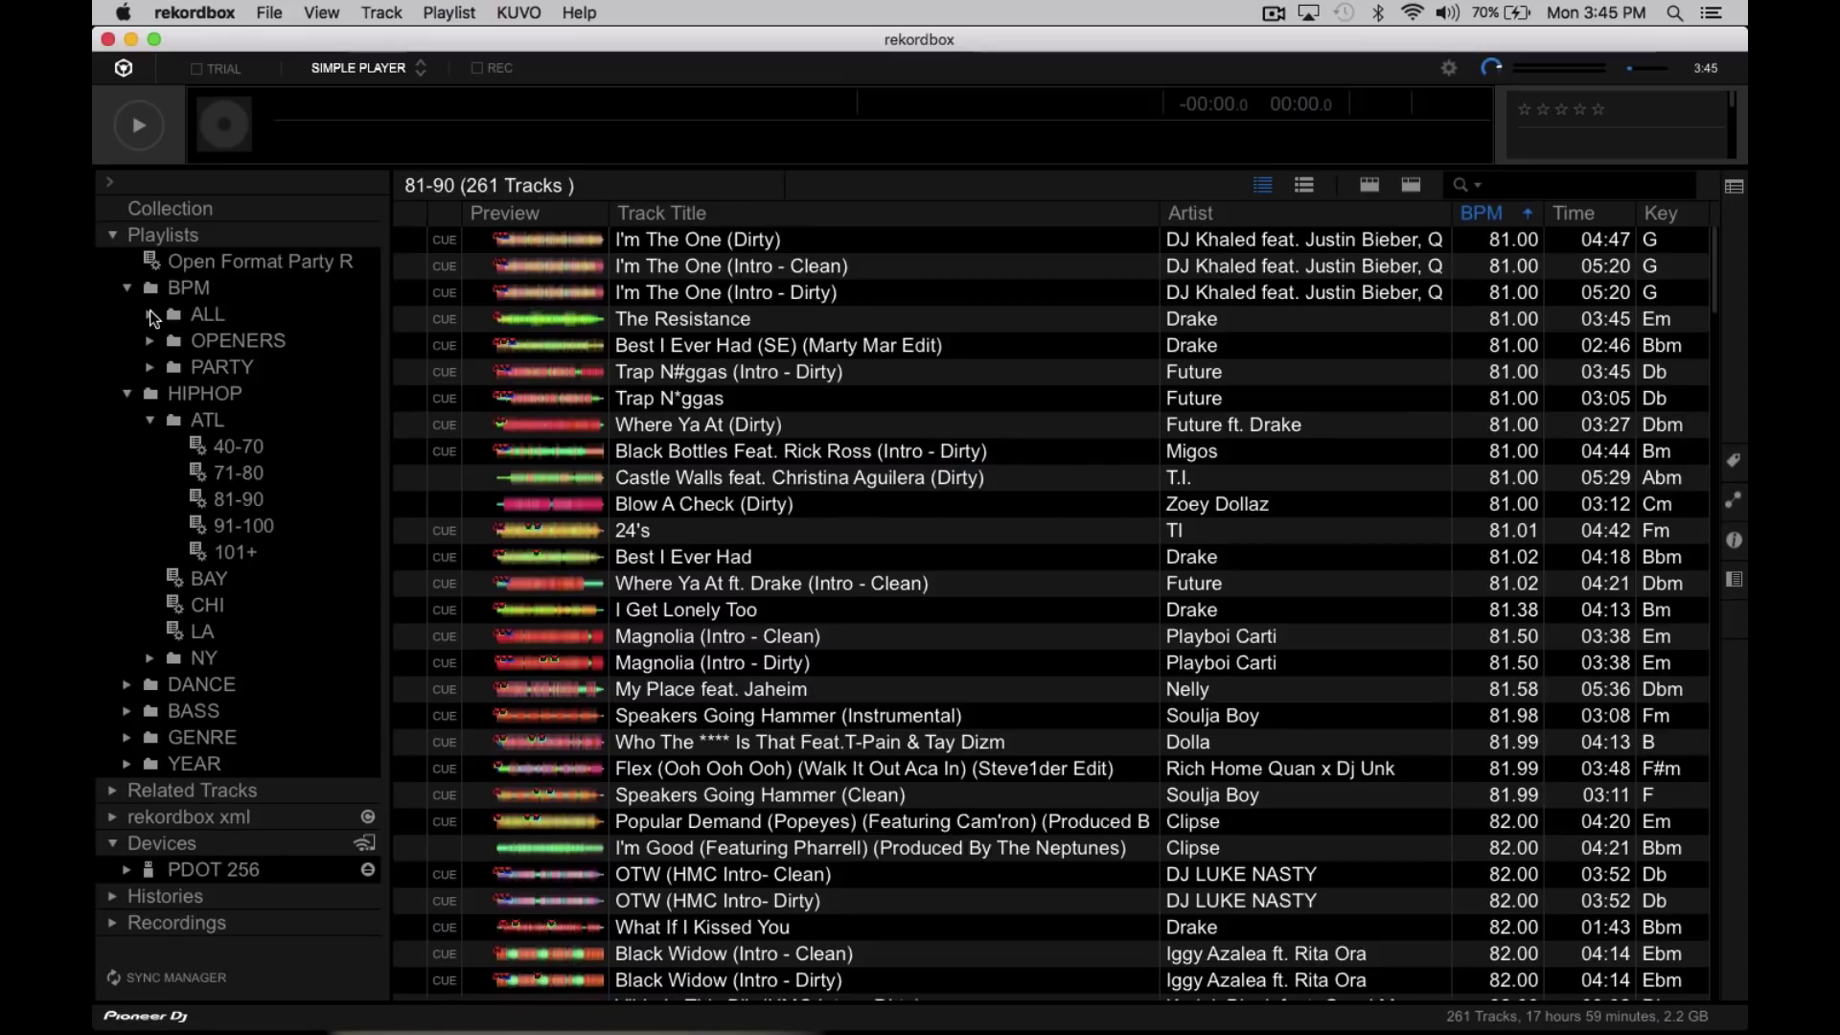
left_click(152, 314)
left_click(240, 393)
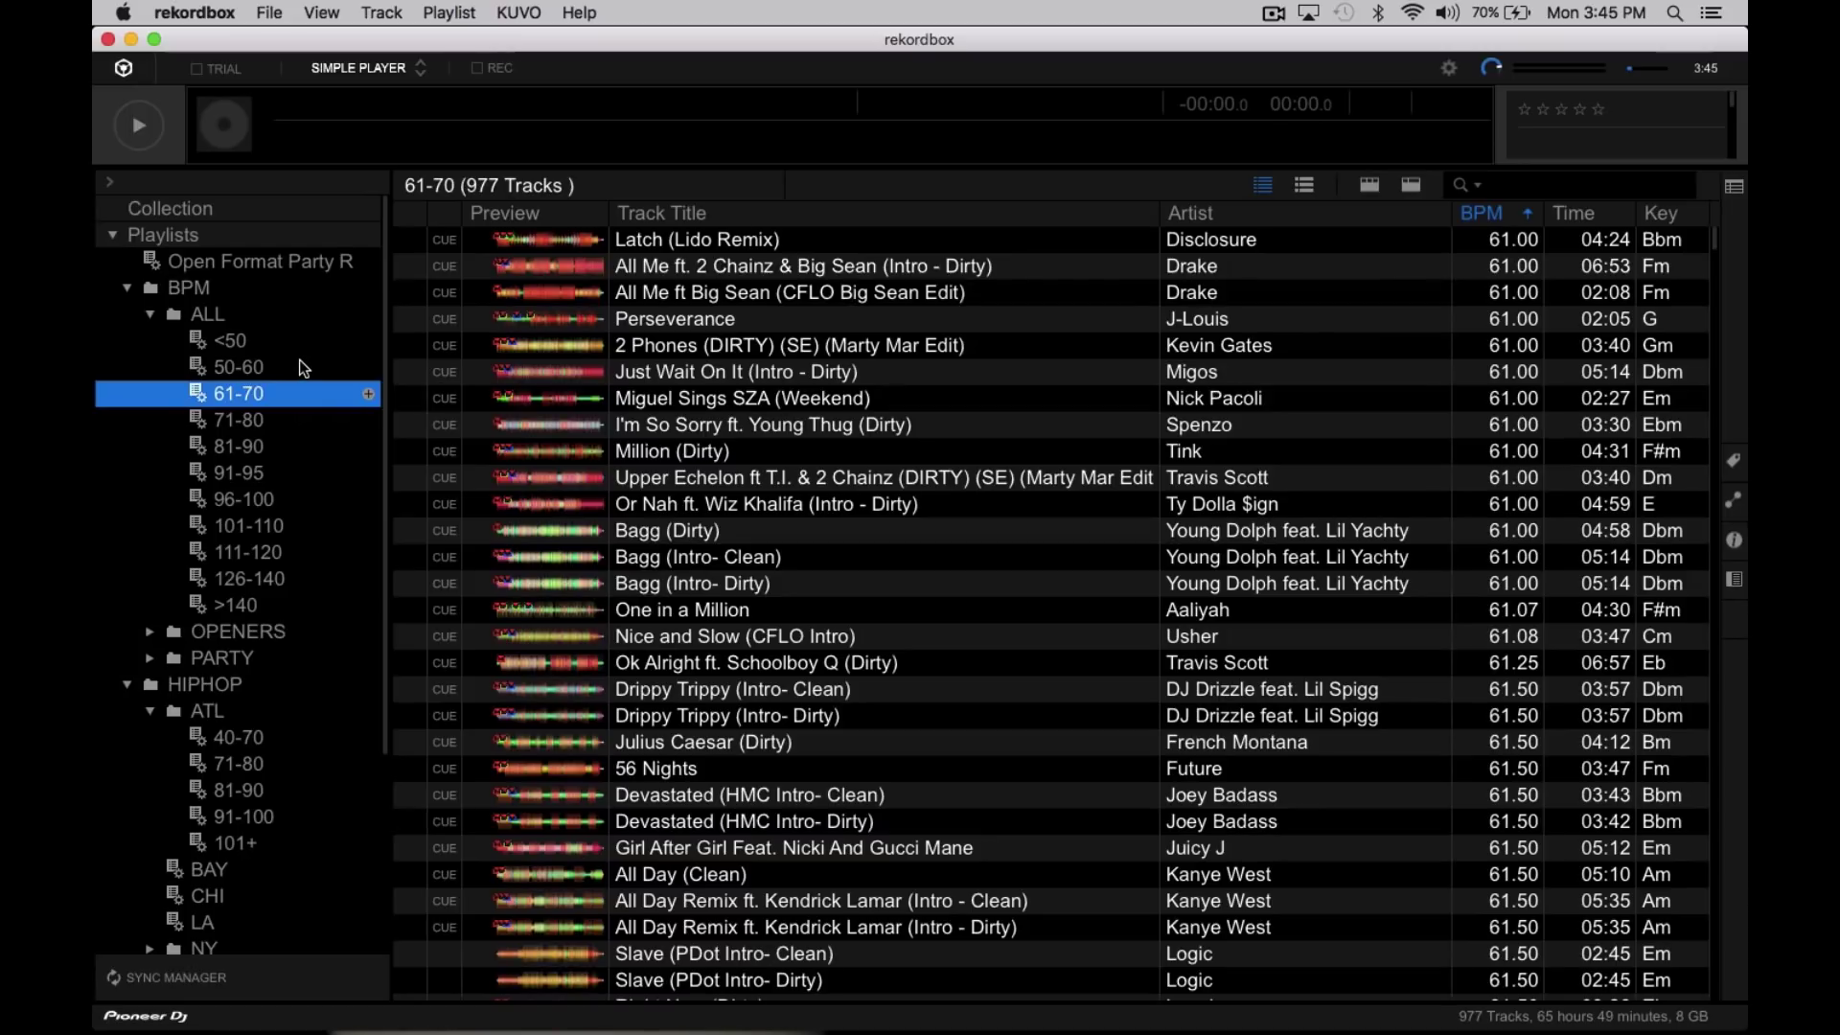
Browse the 91-95 and 81-90 playlists, then open 71-80 to list its 1094 tracks.
left_click(257, 473)
left_click(249, 447)
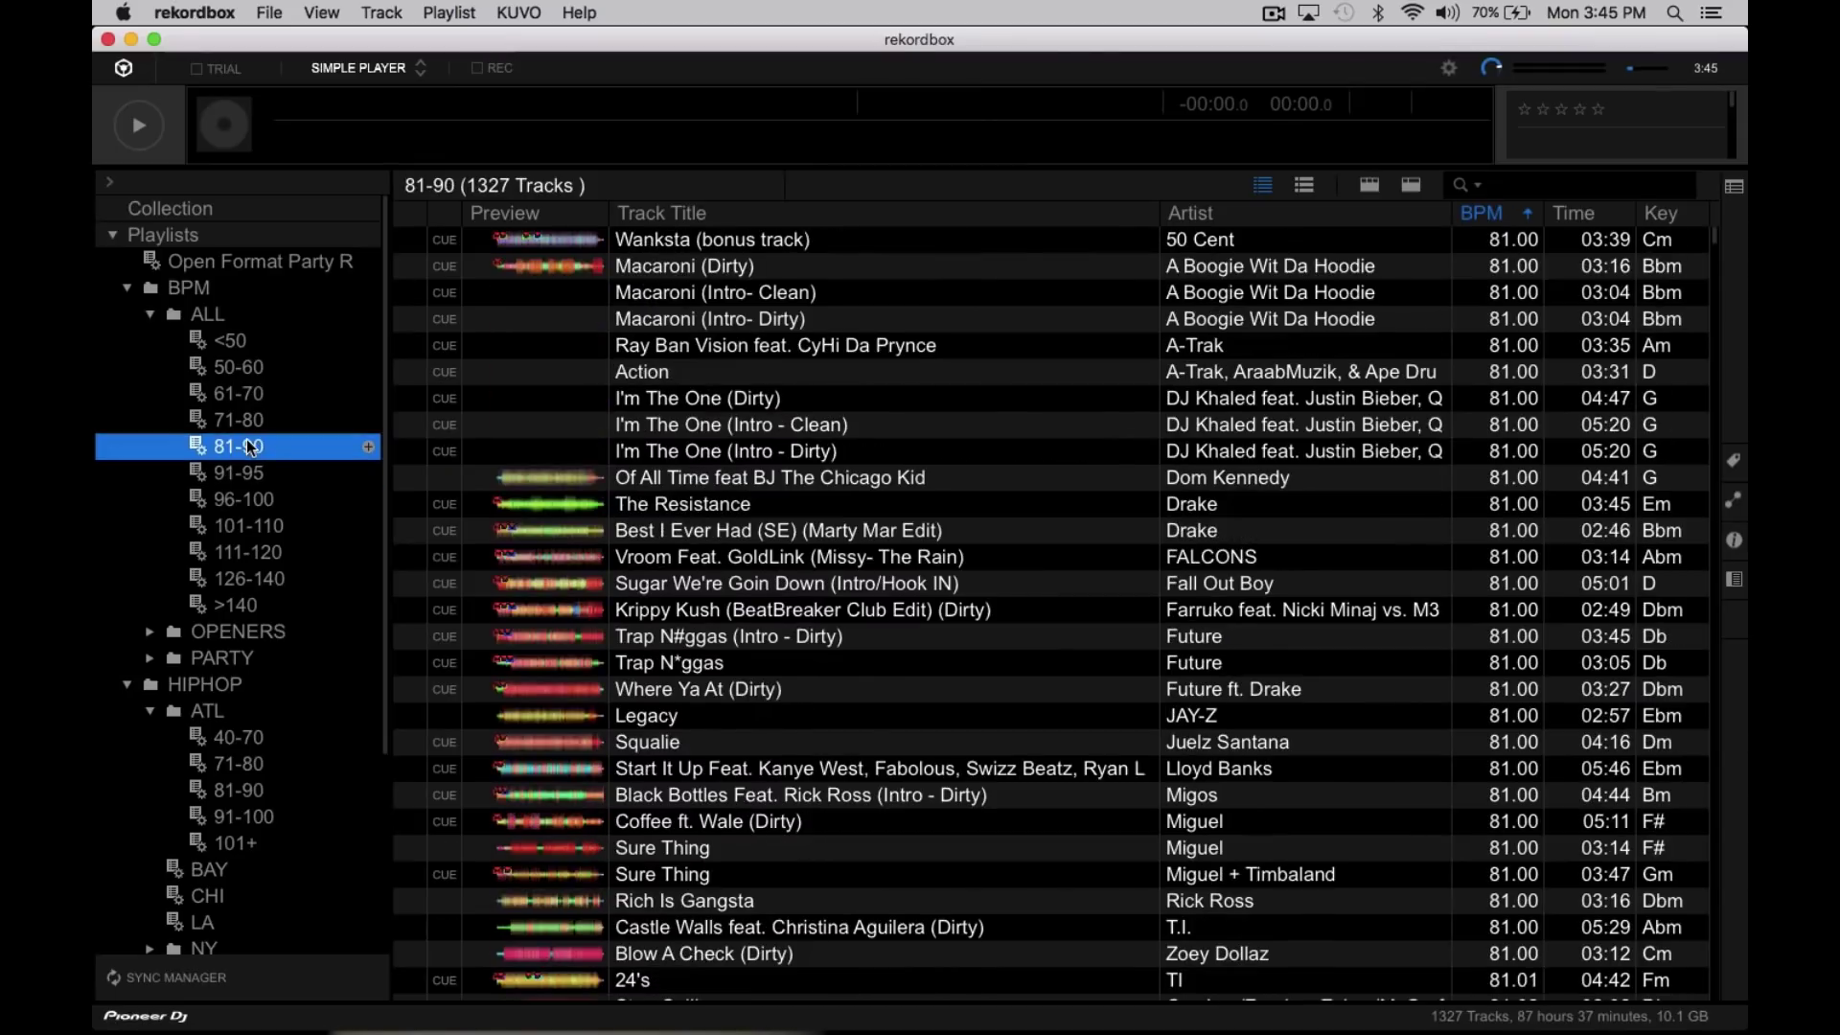
scroll(763, 480, "down", 10)
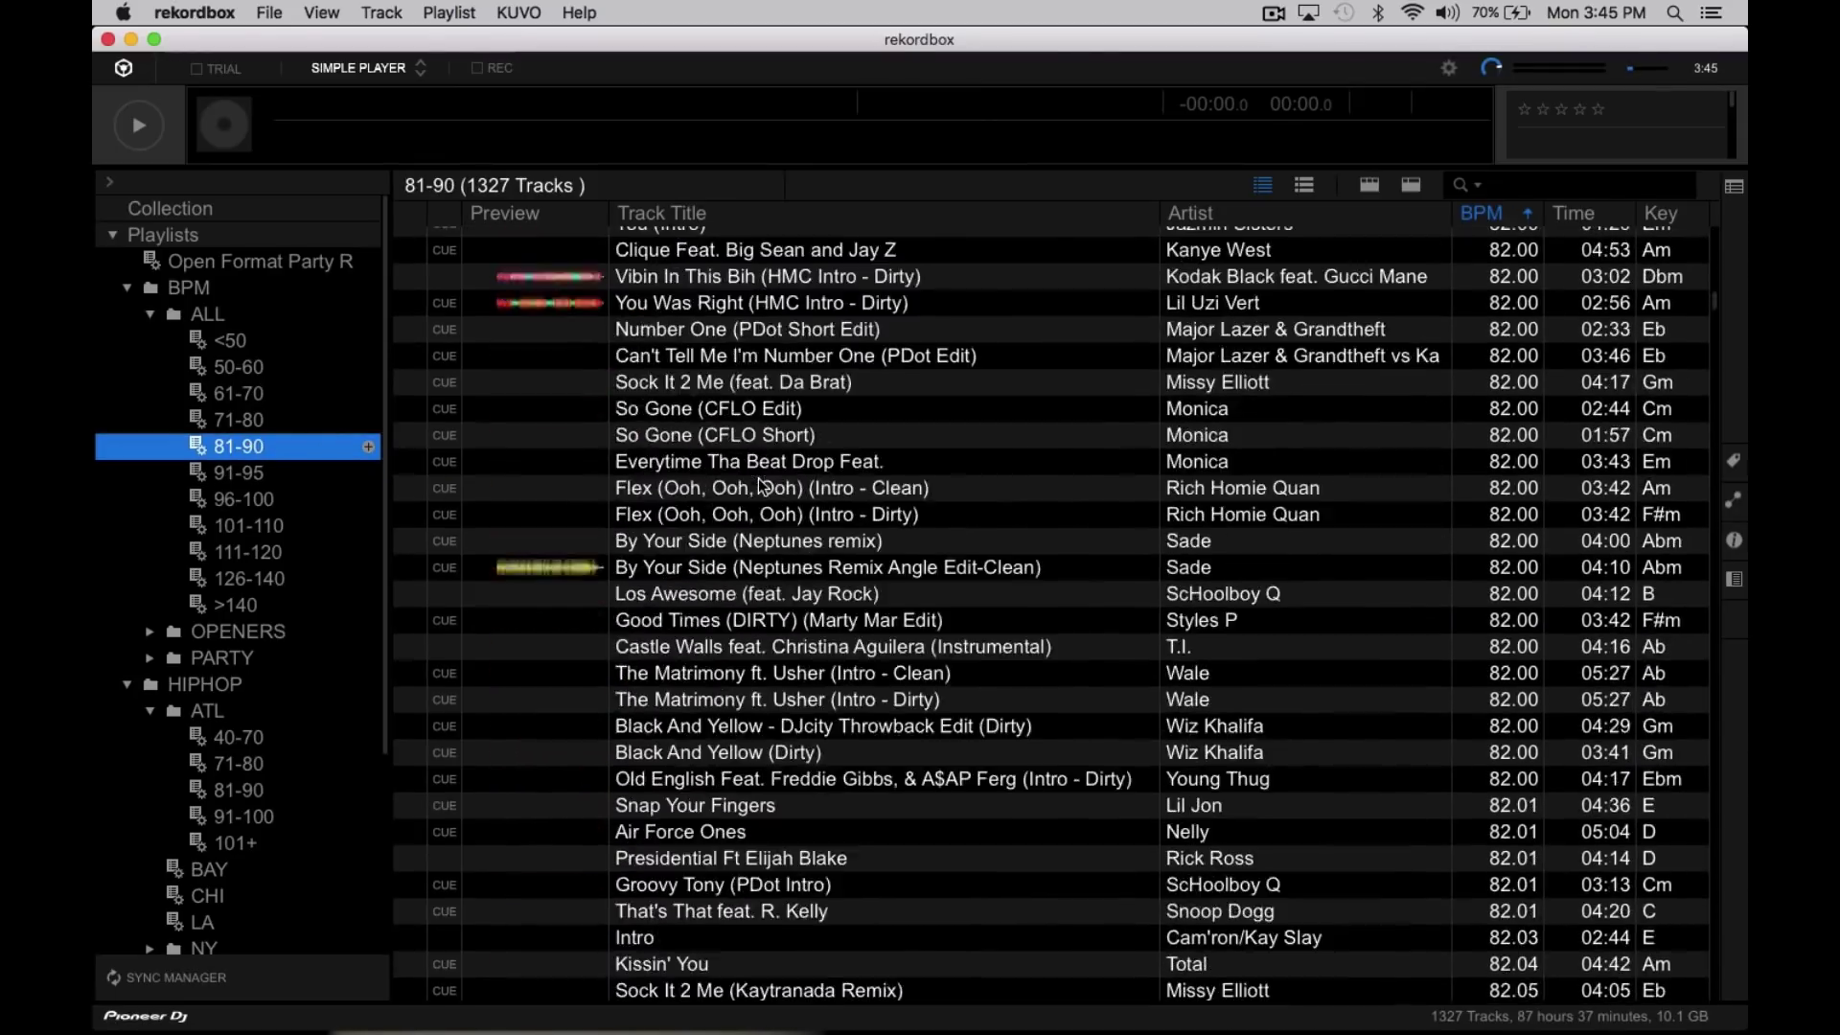
scroll(763, 482, "up", 10)
scroll(763, 482, "down", 20)
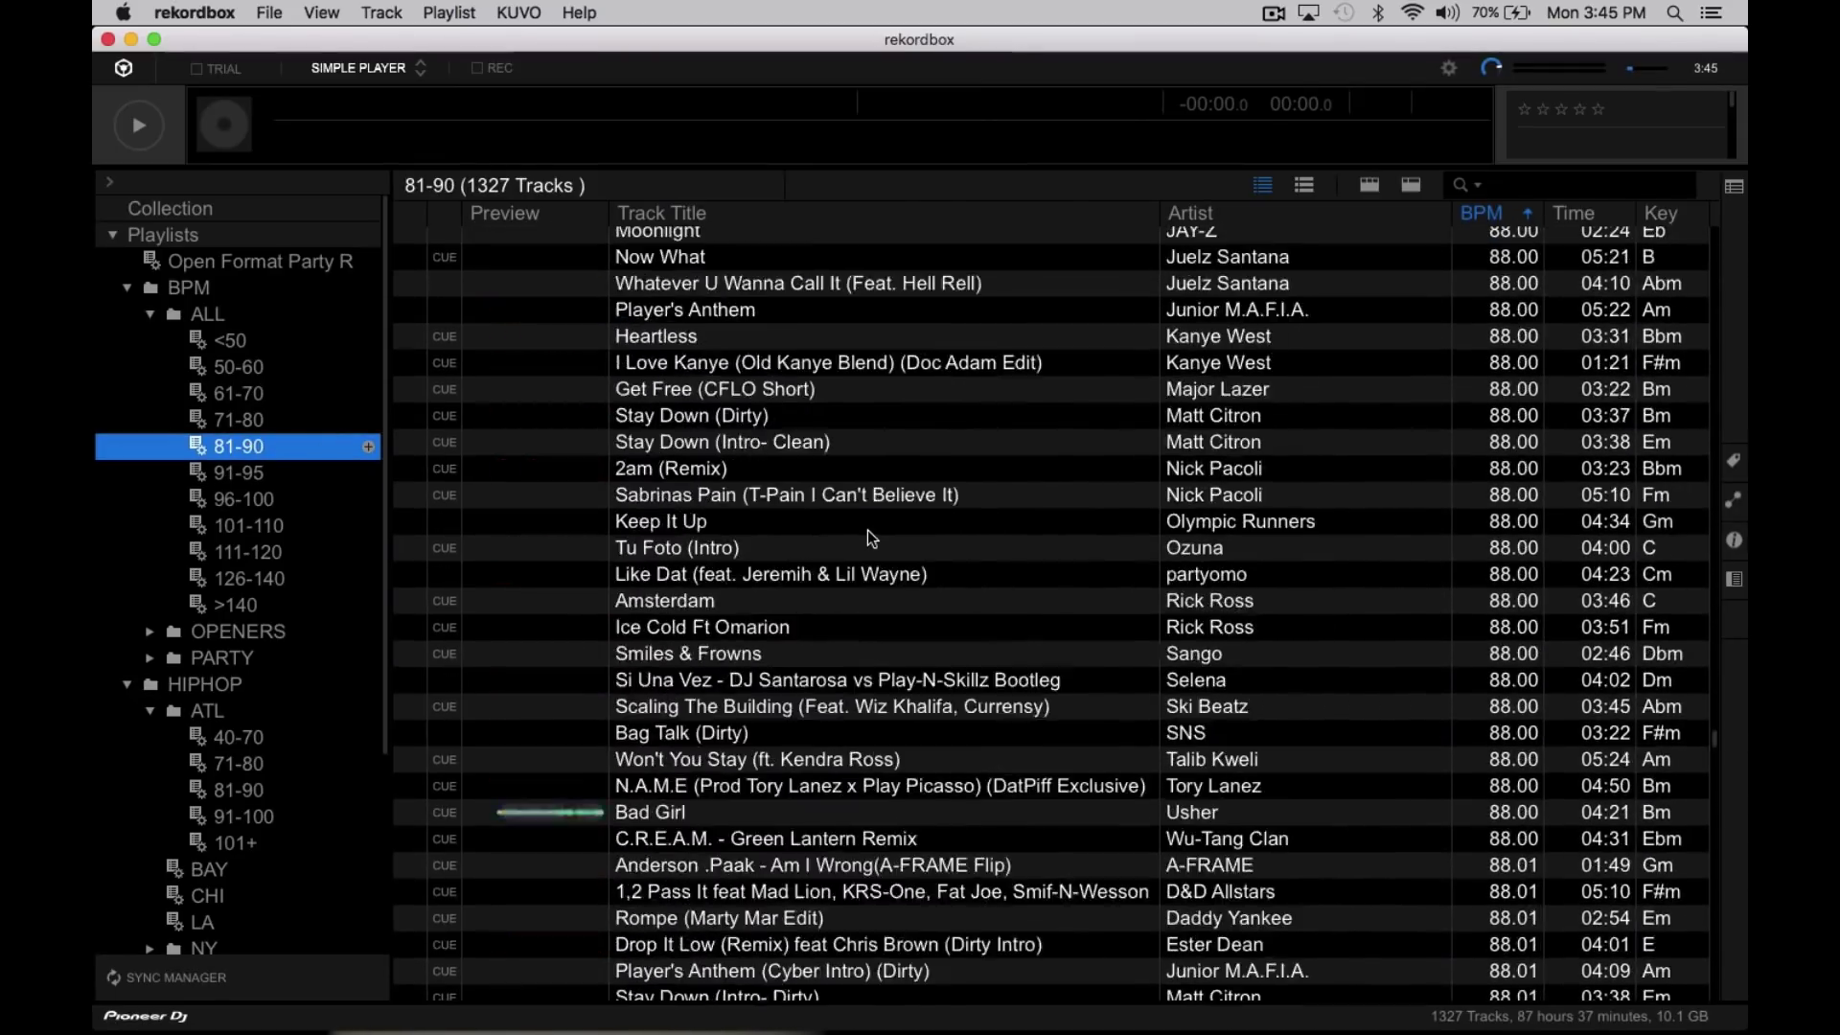
scroll(869, 539, "up", 20)
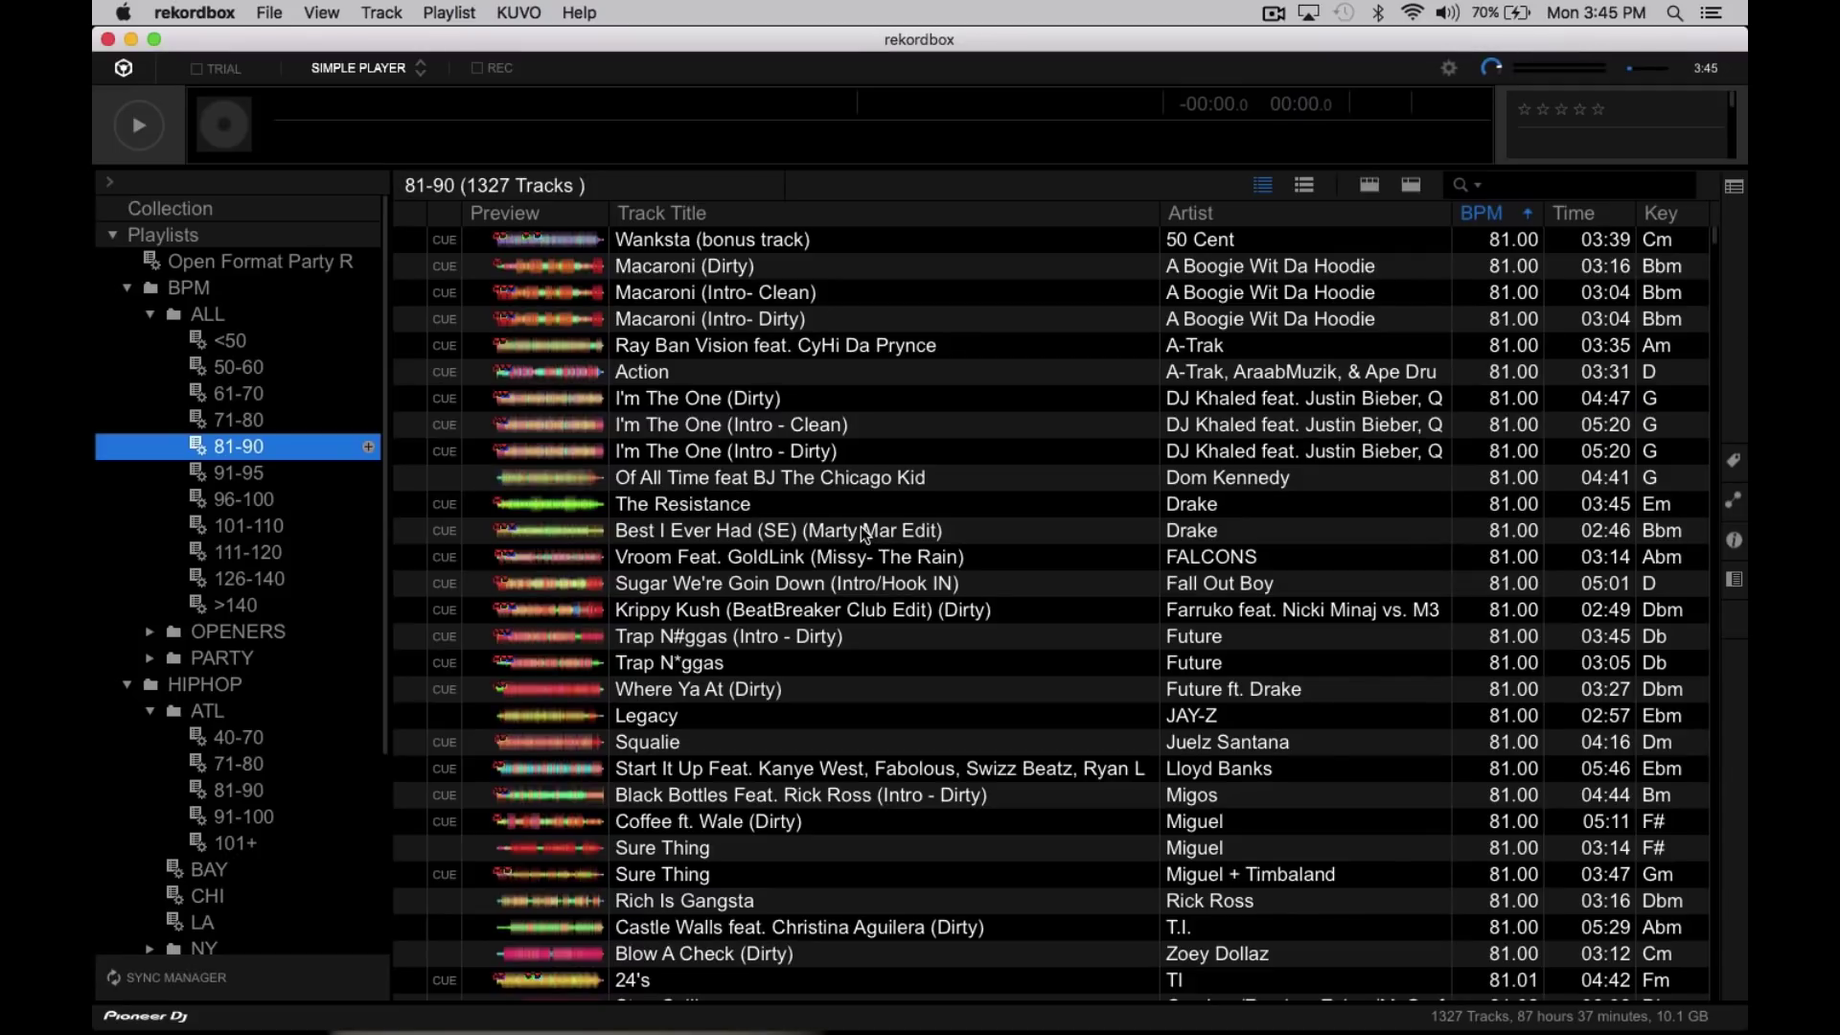
scroll(865, 534, "down", 20)
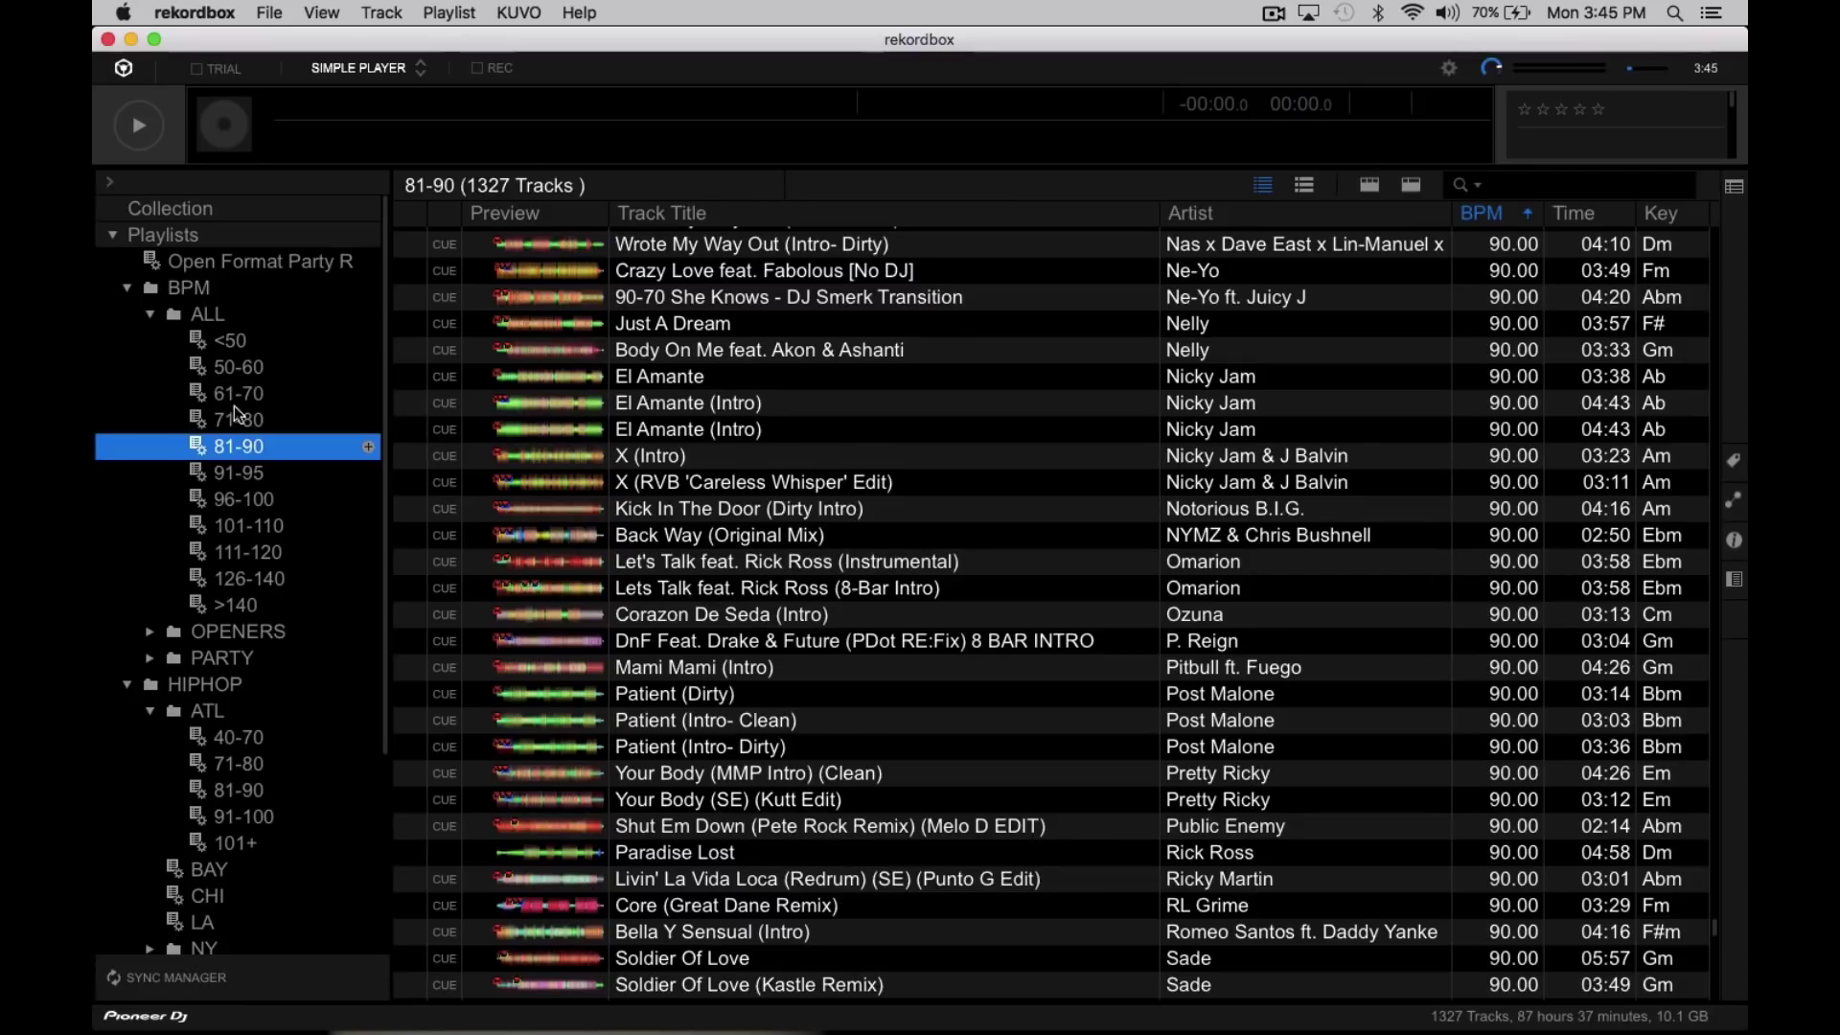
left_click(239, 421)
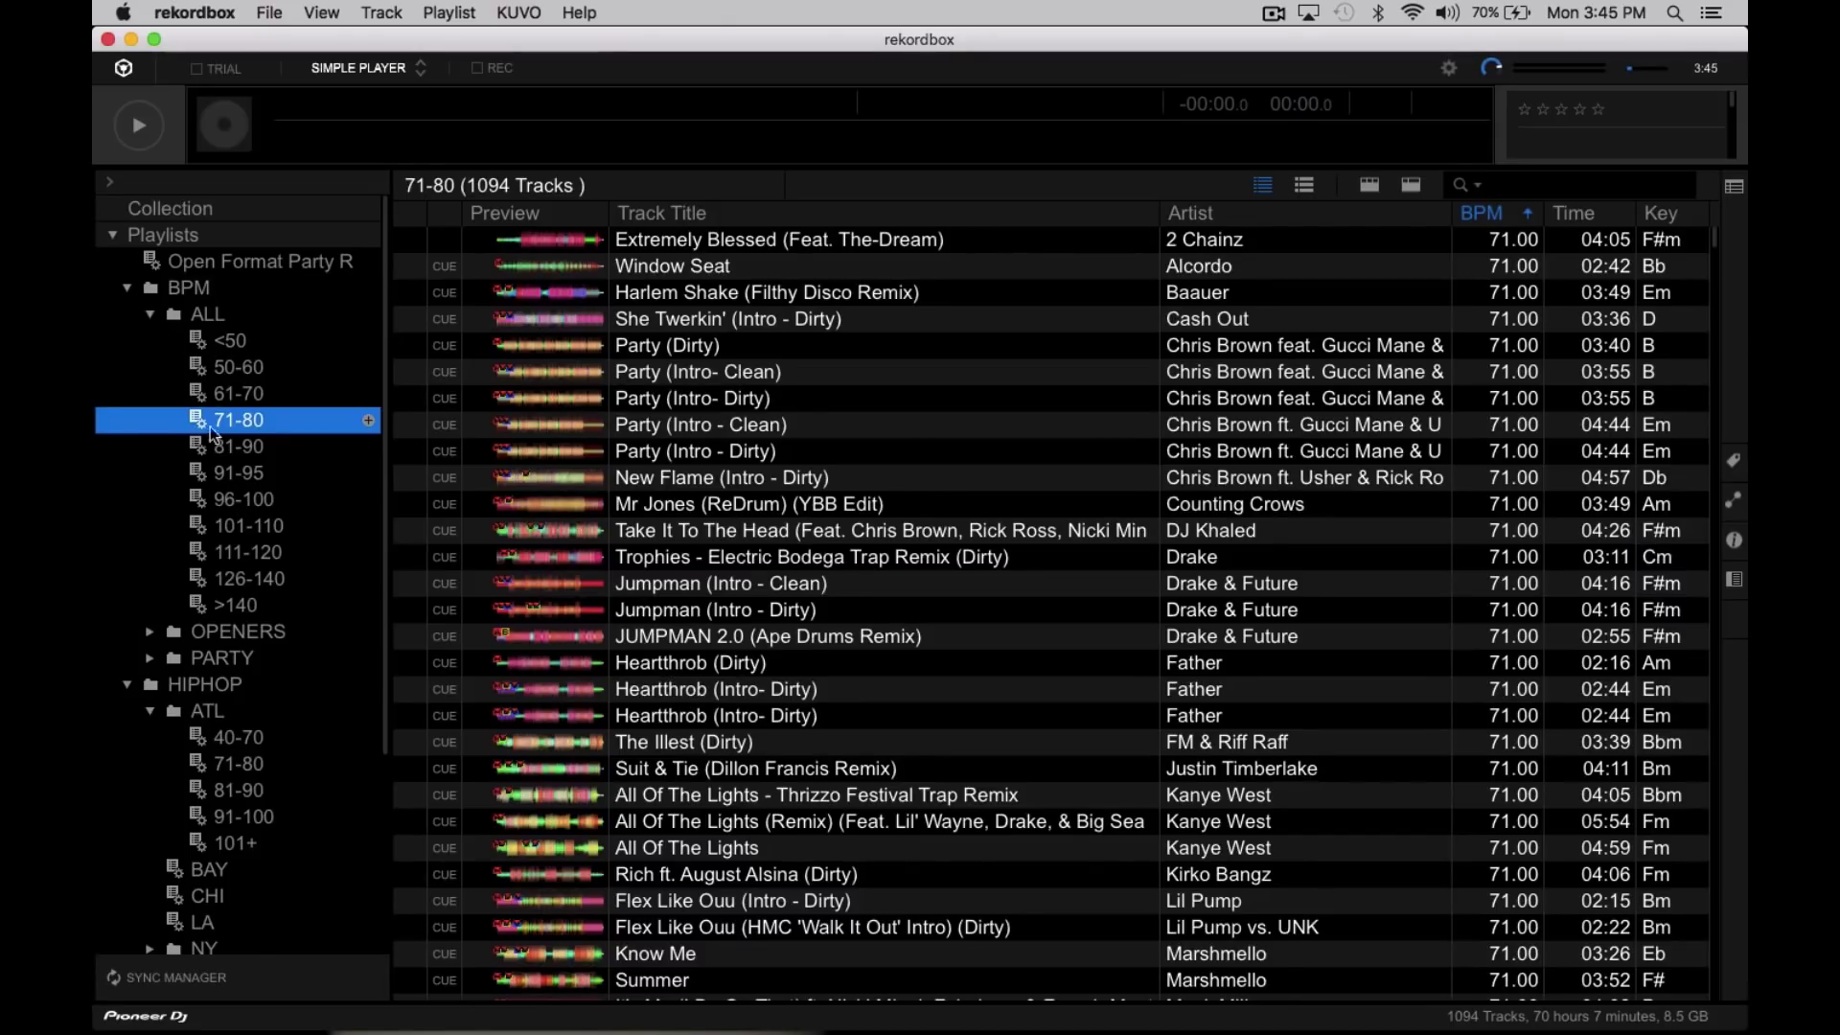
Step through the 61-70, 81-90 and 91-95 playlists, ending on 96-100 with 1285 tracks.
scroll(212, 436, "down", 5)
scroll(218, 446, "up", 5)
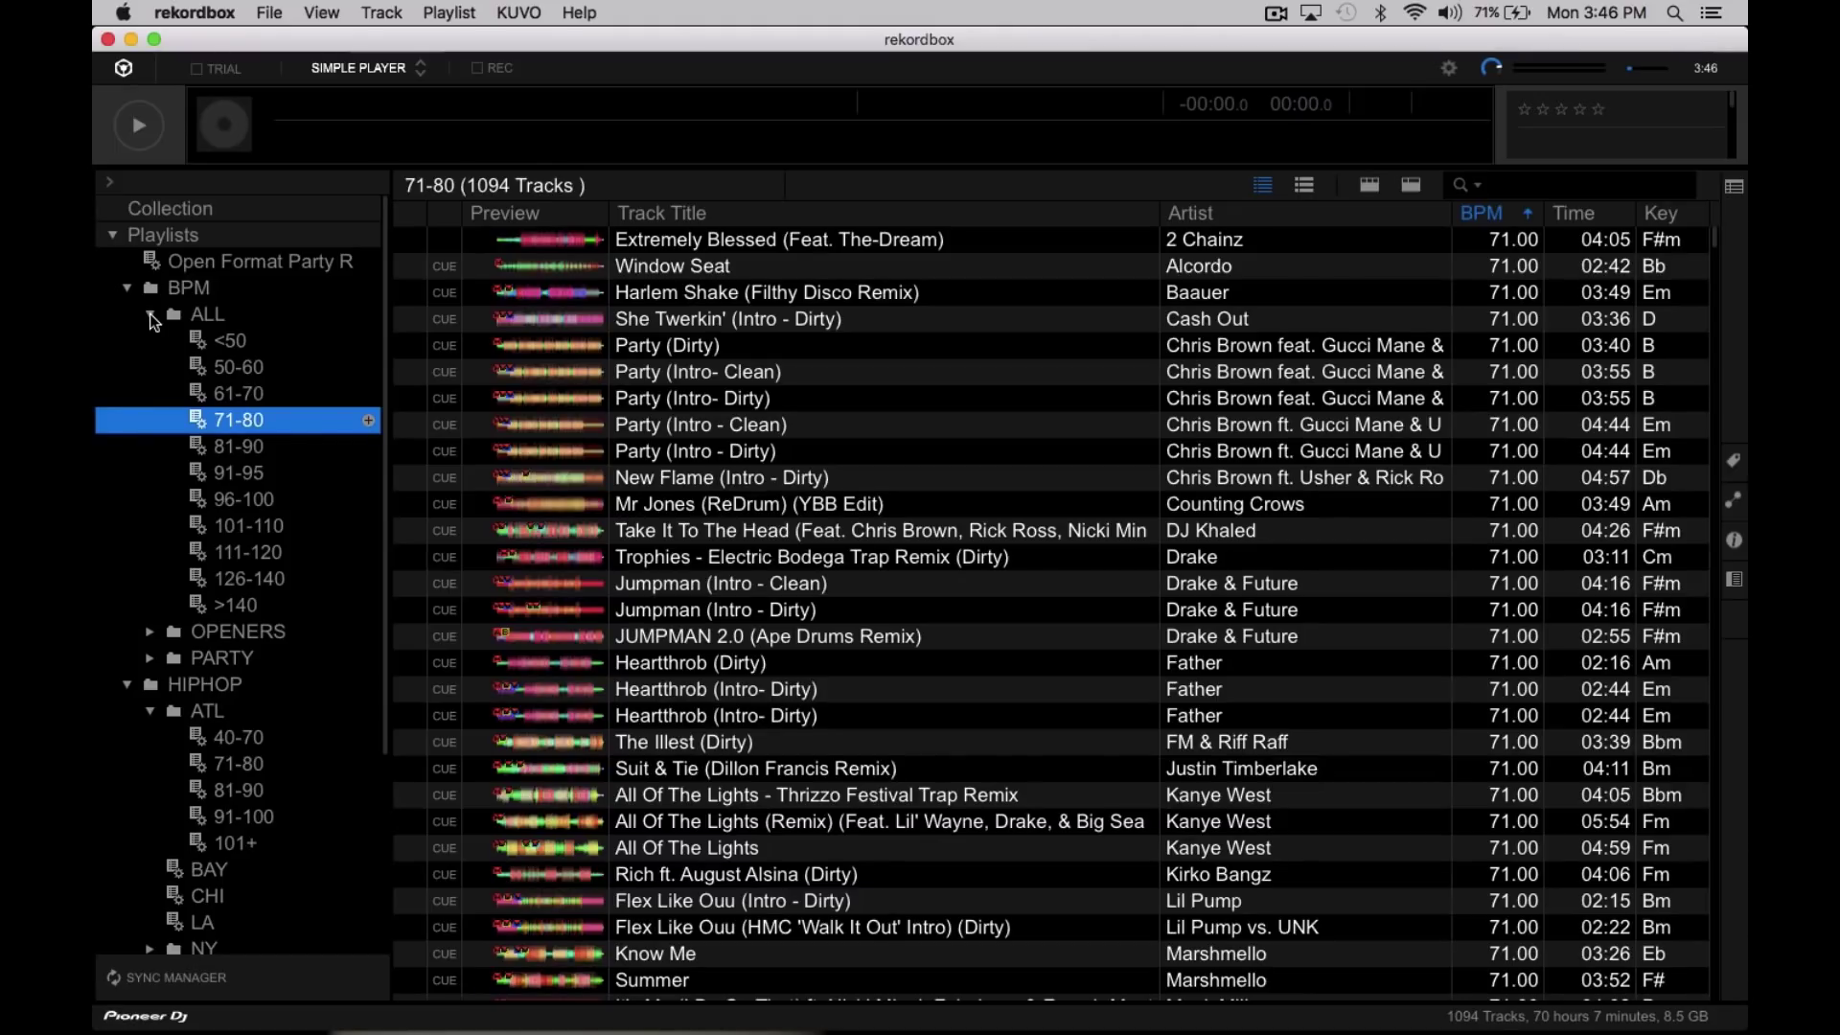
left_click(221, 397)
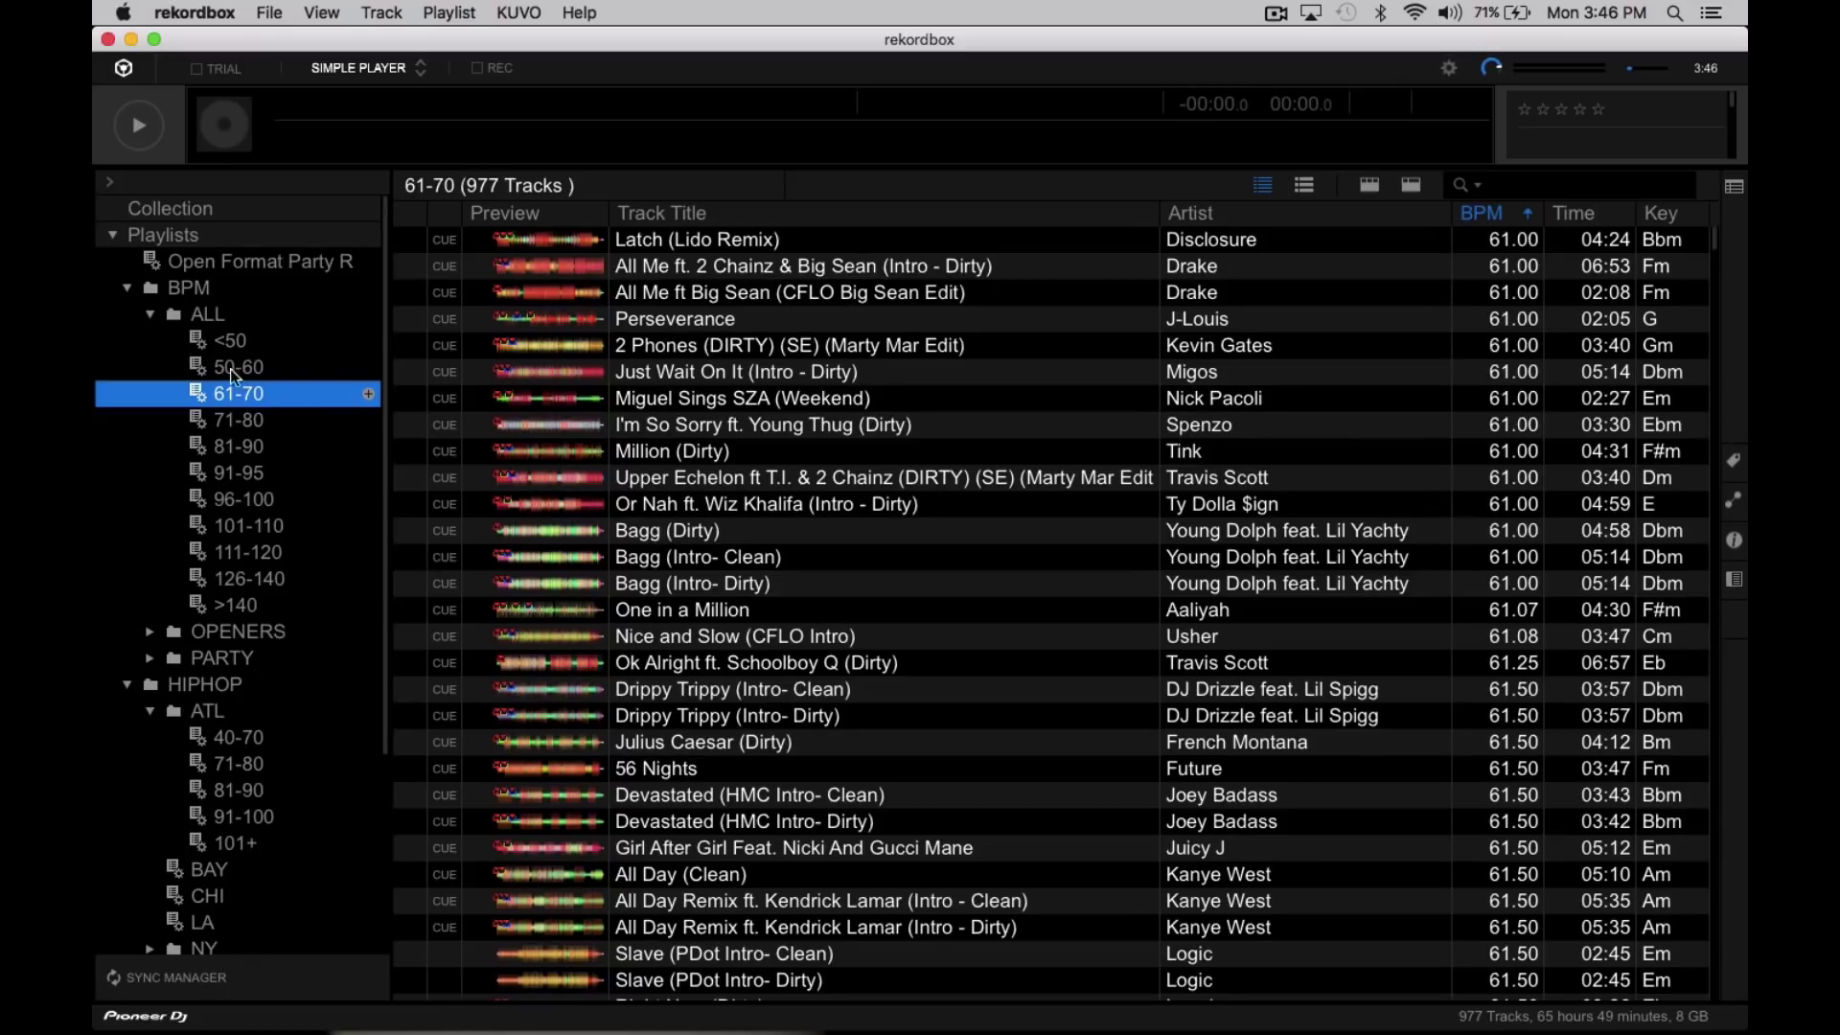
left_click(257, 449)
key("Down")
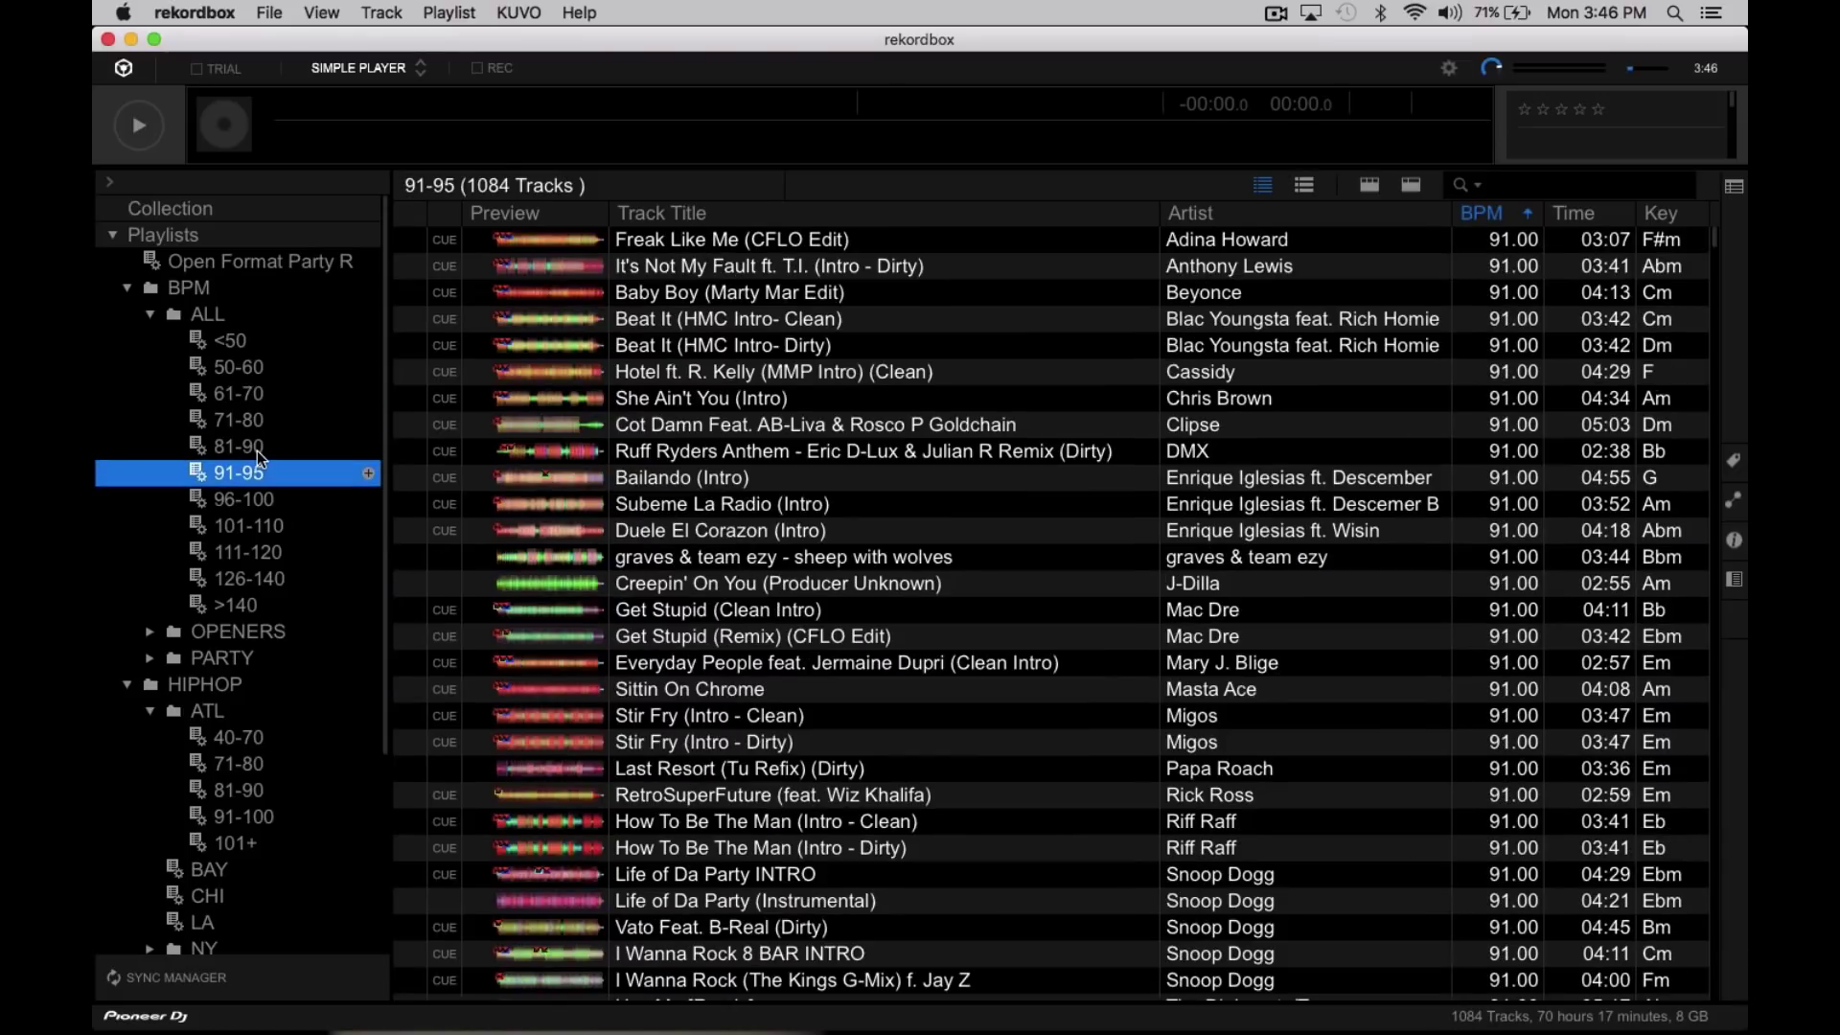
left_click(241, 502)
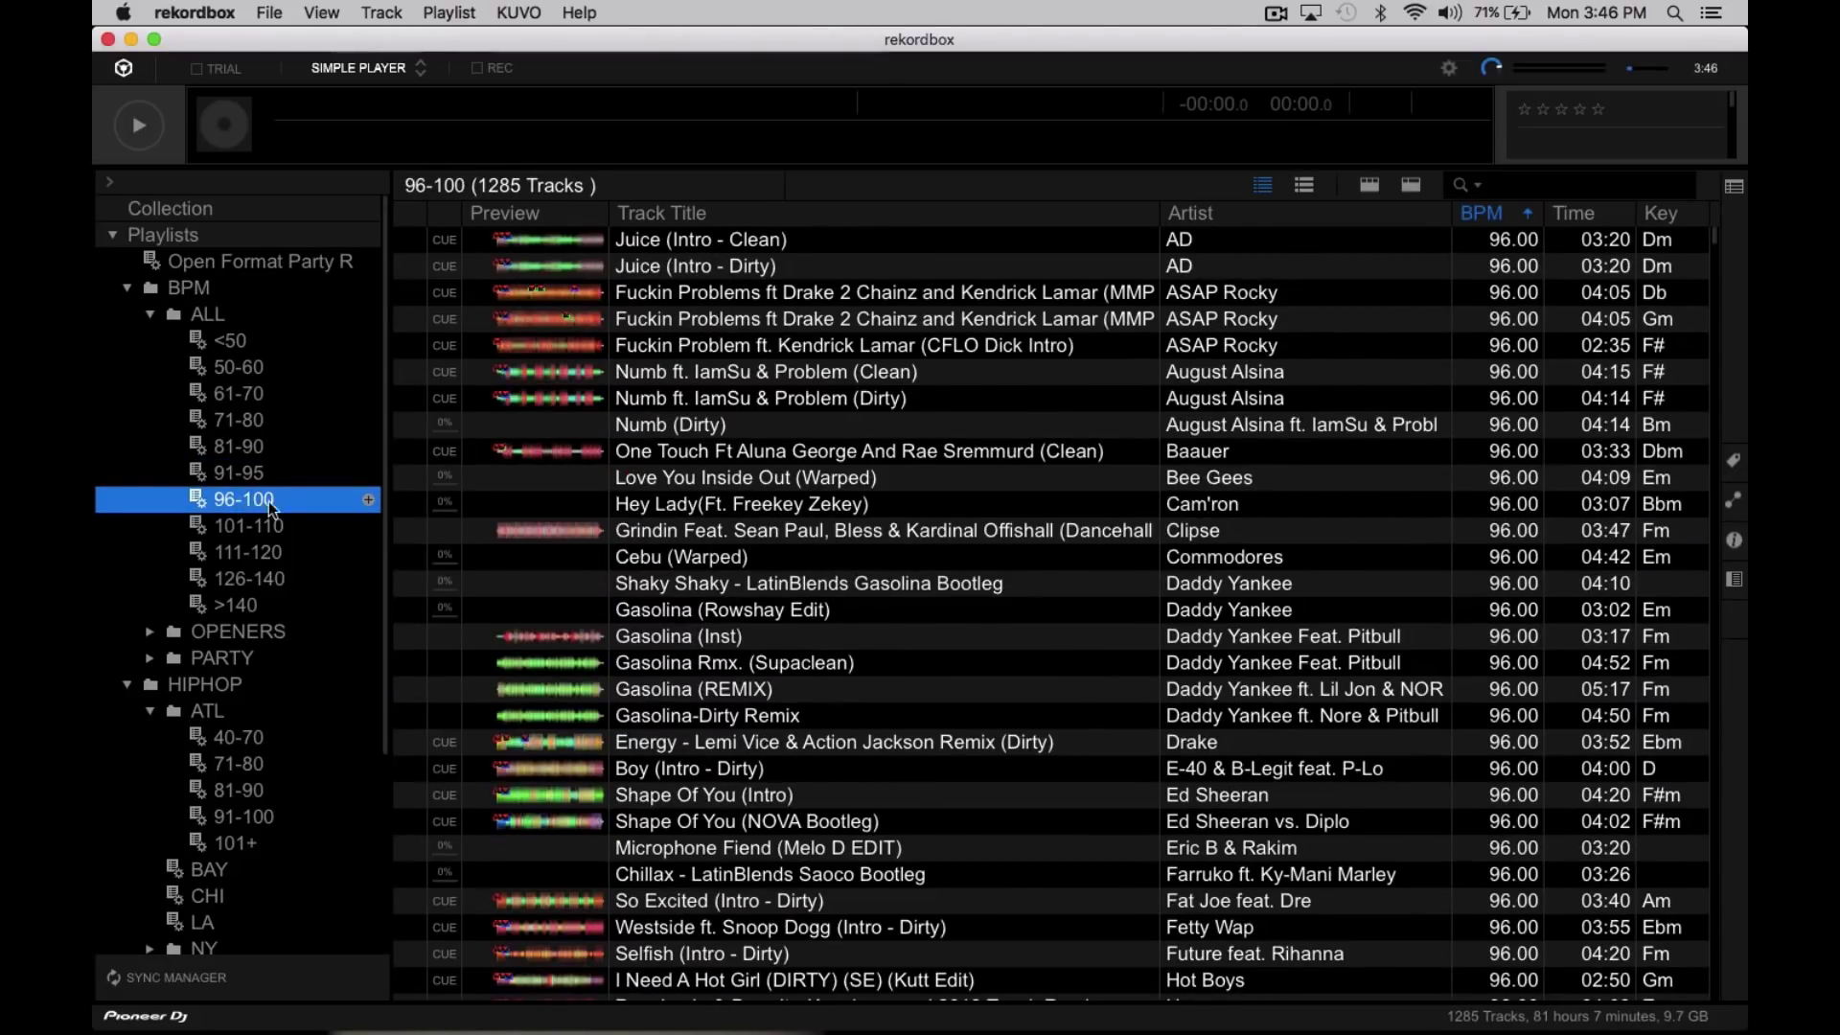